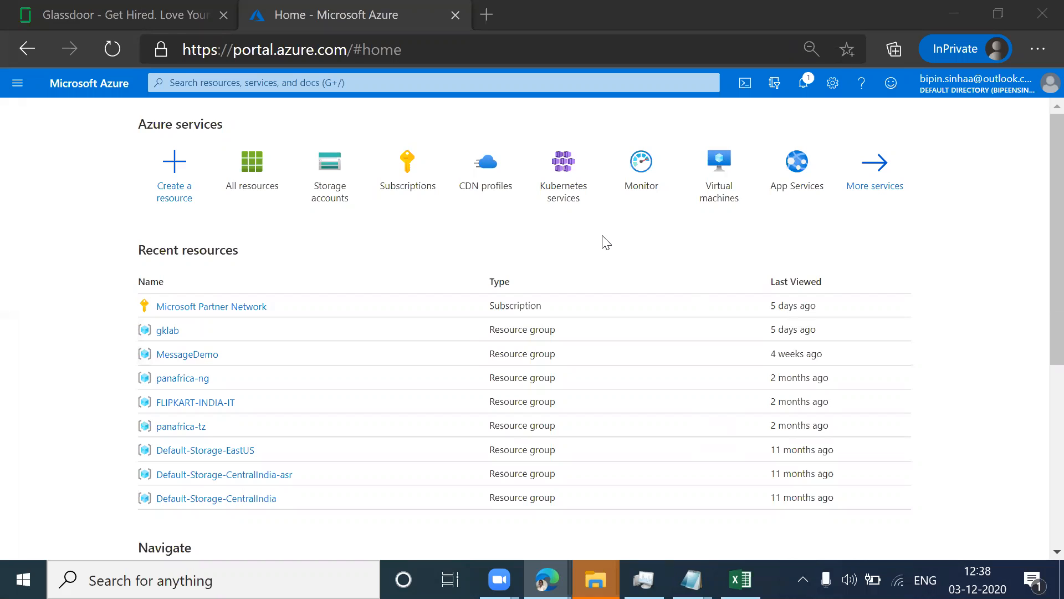
Step: Search the portal for "app", open App Services and start creating a new web app
click(371, 82)
text(app)
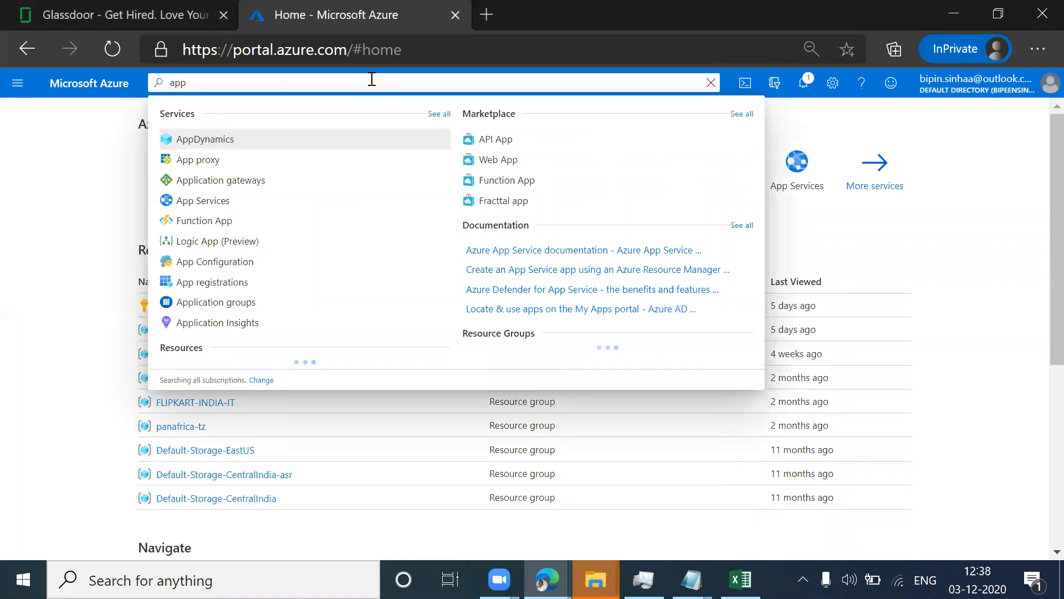
click(208, 201)
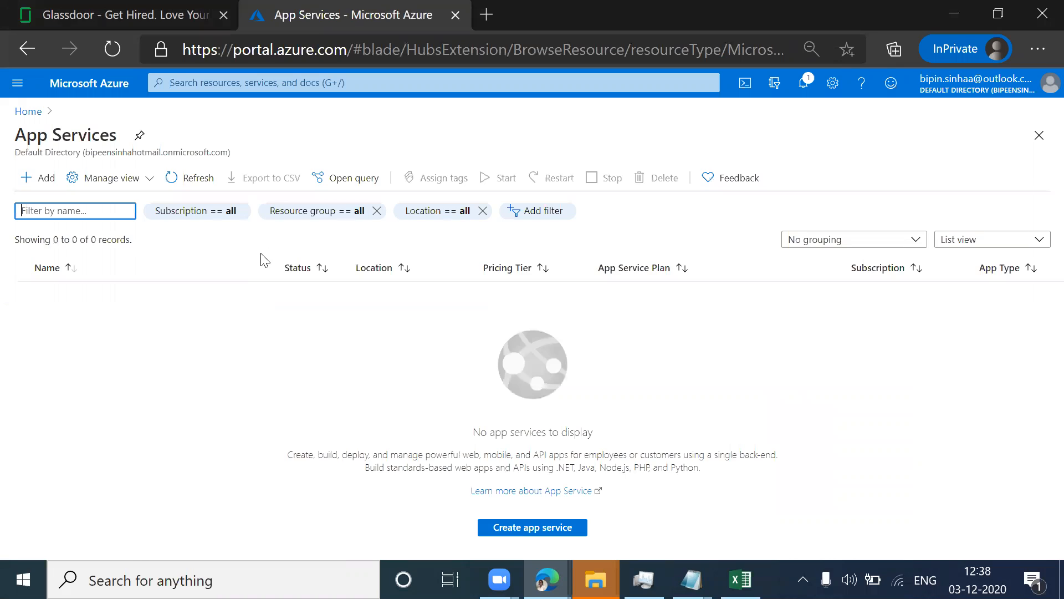
click(54, 188)
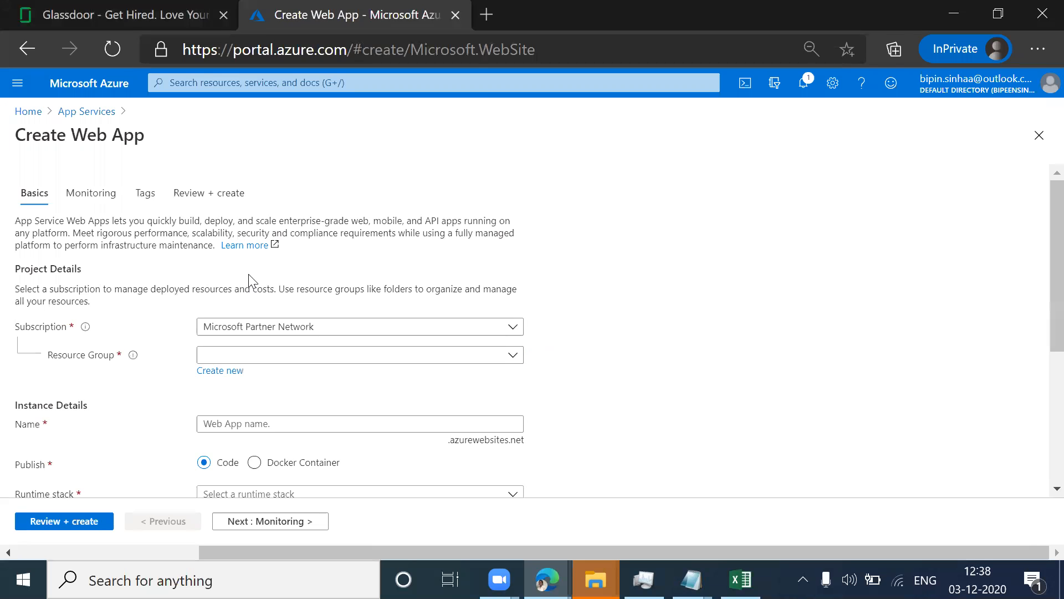
Step: Assign the web app to the MessageDemo resource group and name it cstrainingapp
click(352, 357)
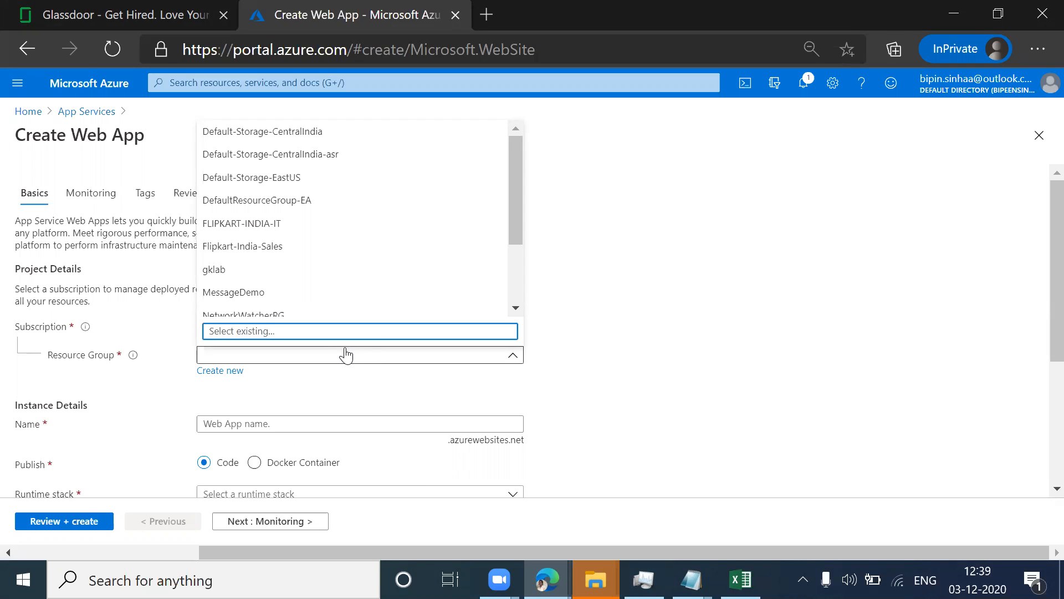
click(243, 295)
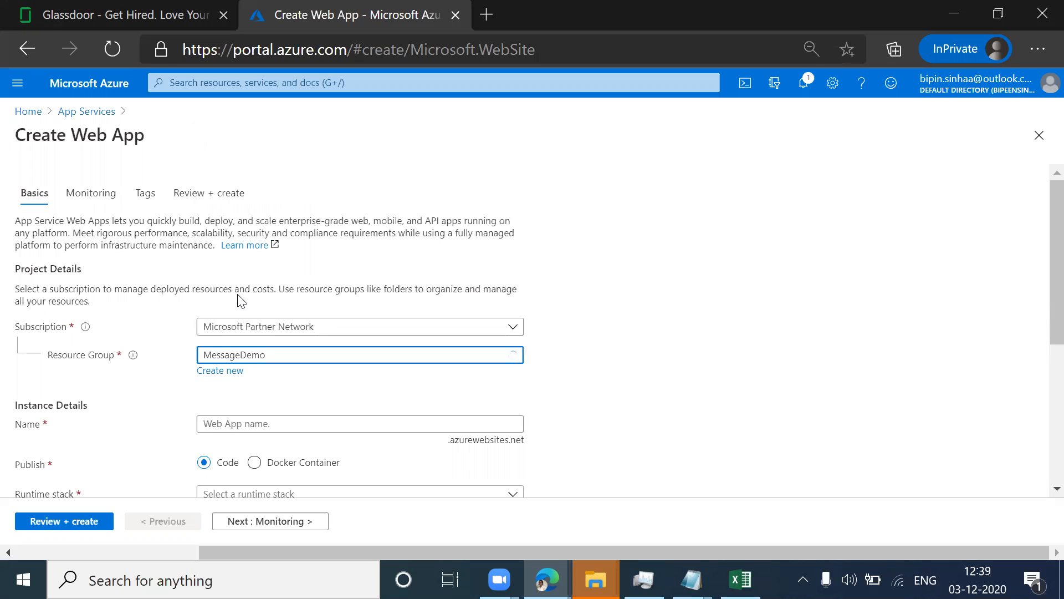
click(266, 420)
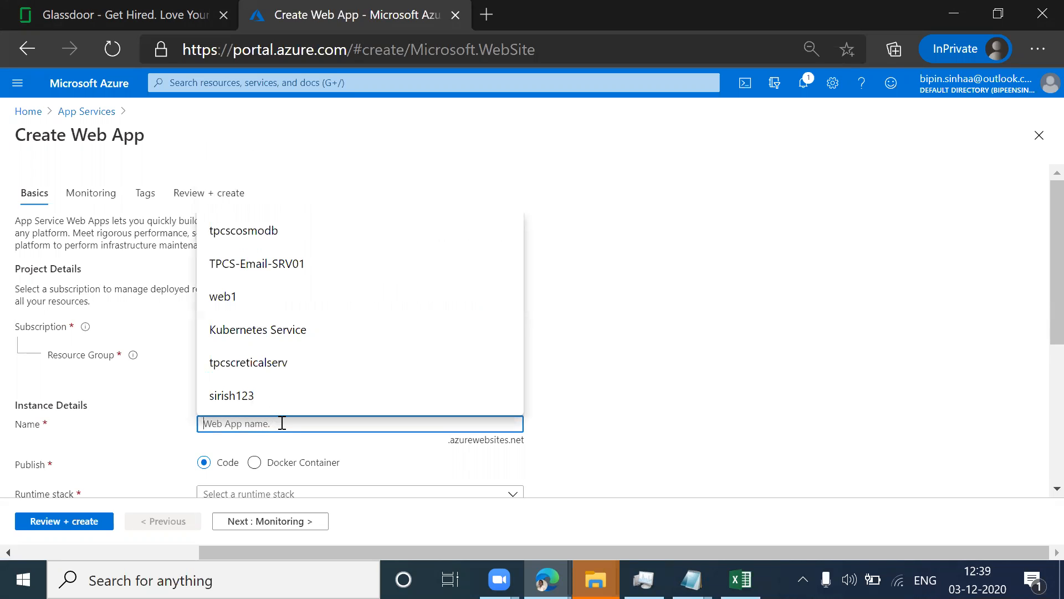
text(cs)
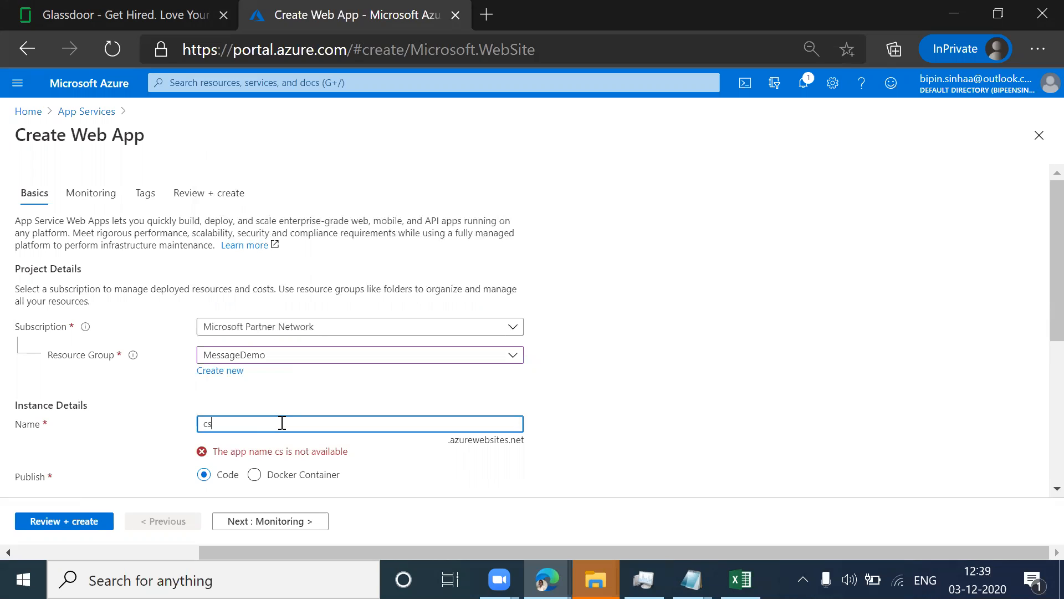
text(trainingappa)
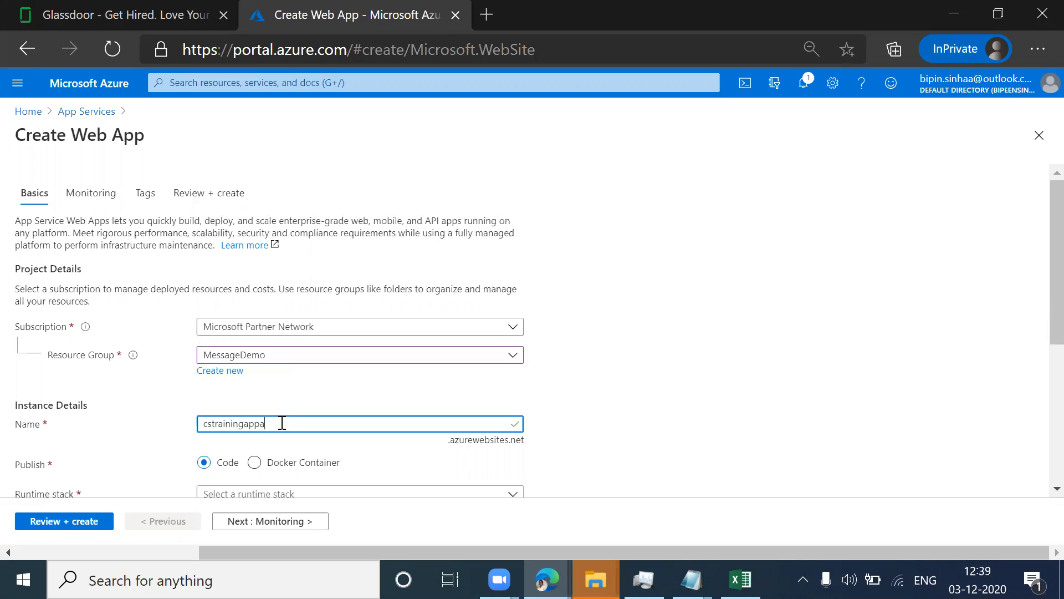
key(BackSpace)
click(595, 456)
Step: Set the web app's runtime stack to ASP.NET V4.8
scroll(596, 455, down, 1)
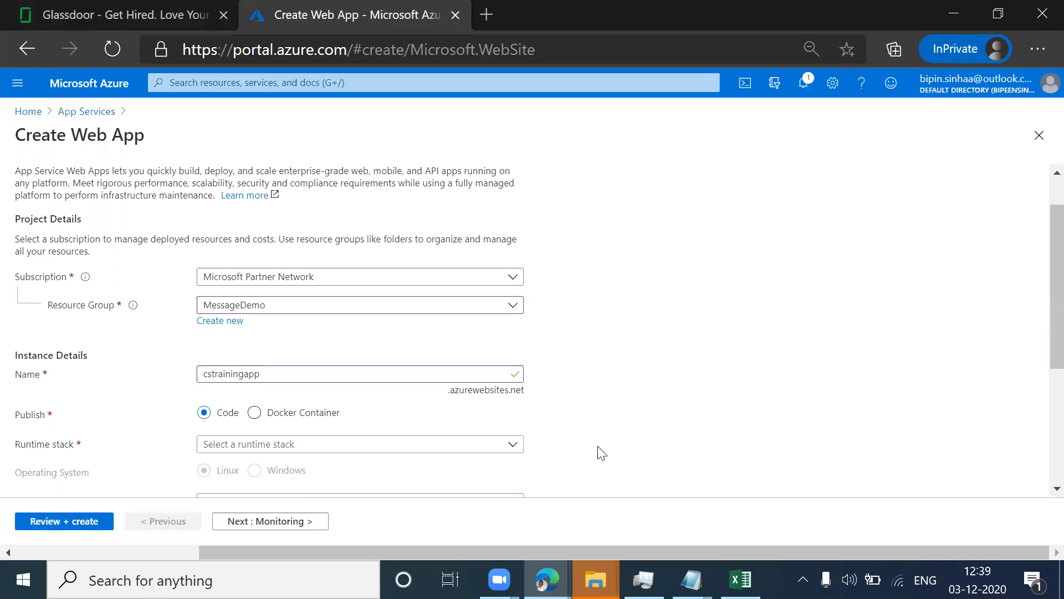
click(309, 450)
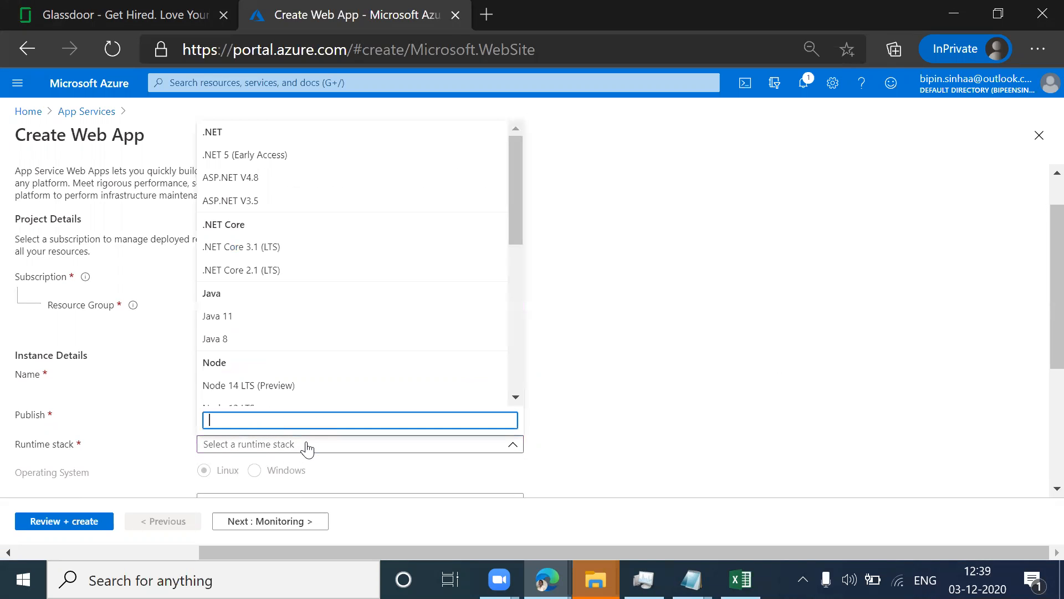
click(254, 178)
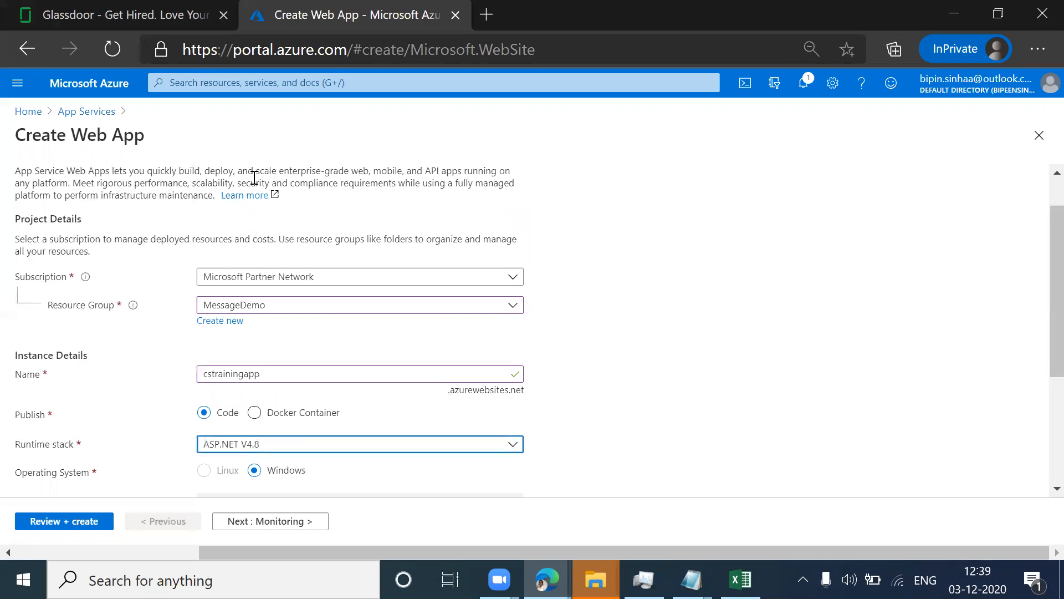
Step: Set the web app's region to East US
scroll(1039, 311, down, 3)
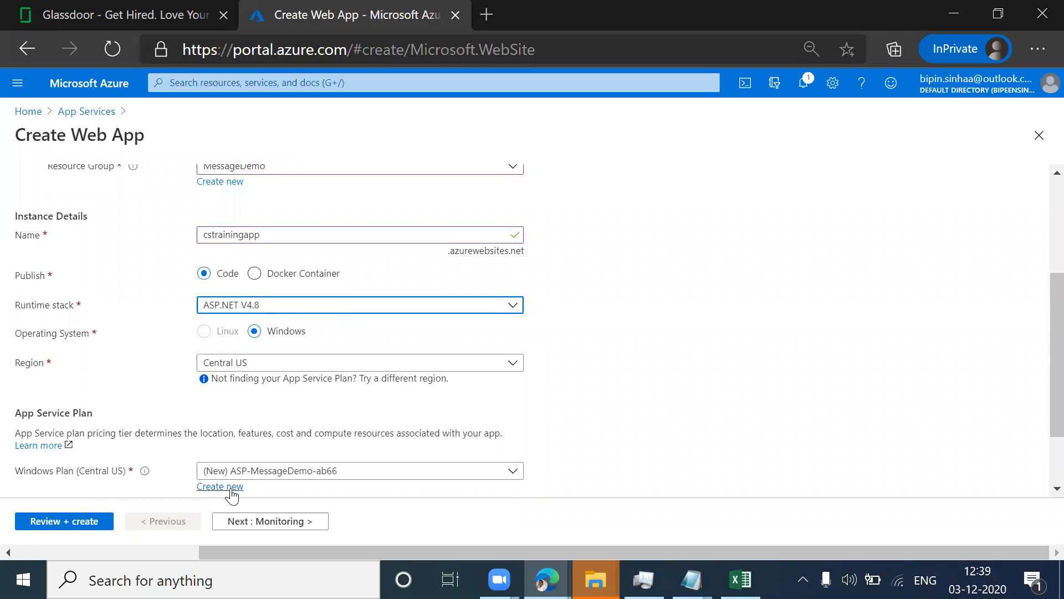
scroll(1037, 360, down, 2)
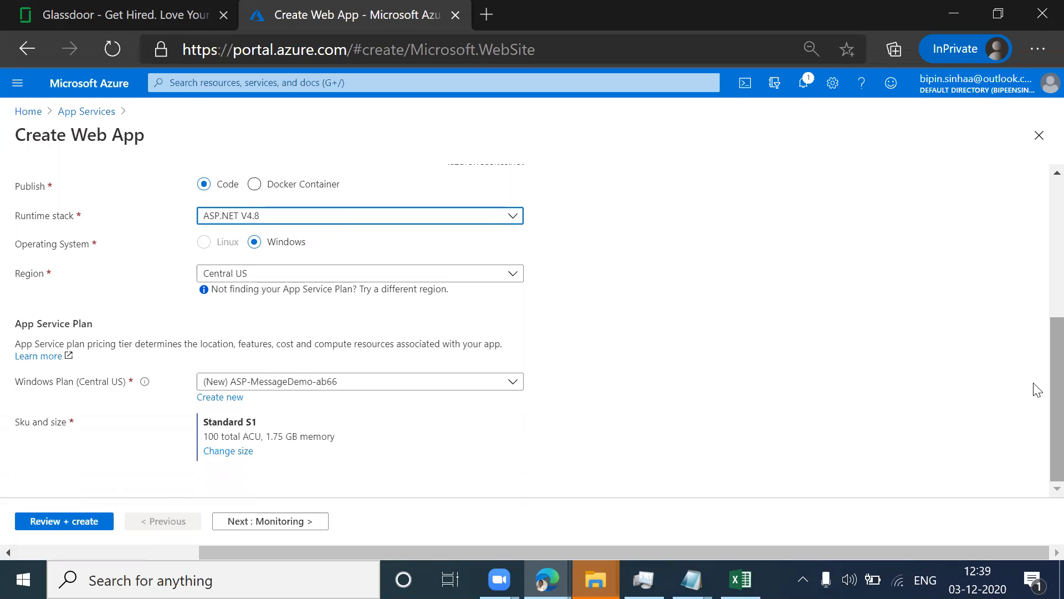
click(422, 277)
text(e)
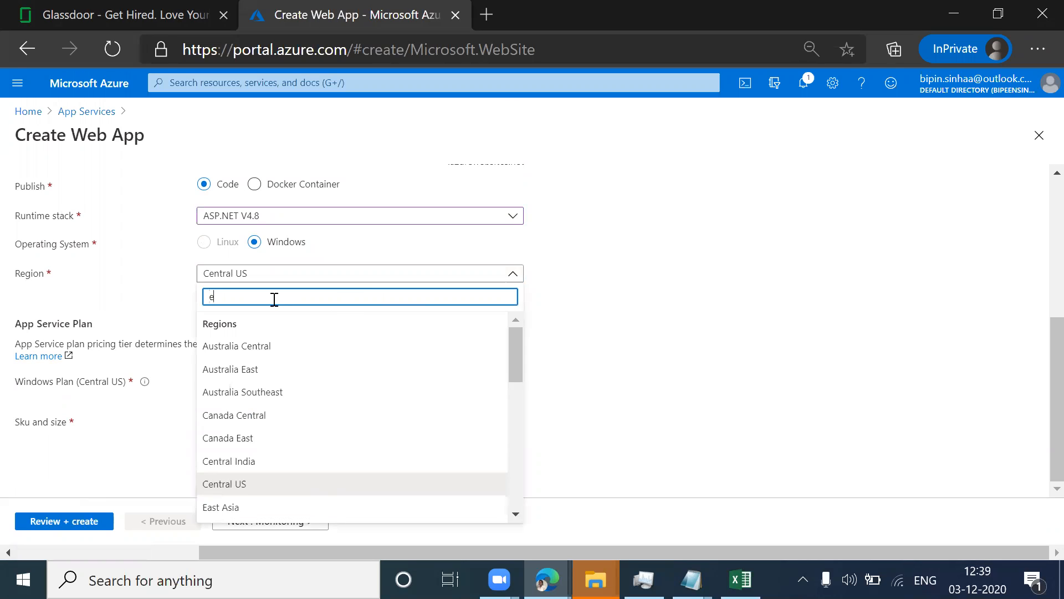
text(ast us)
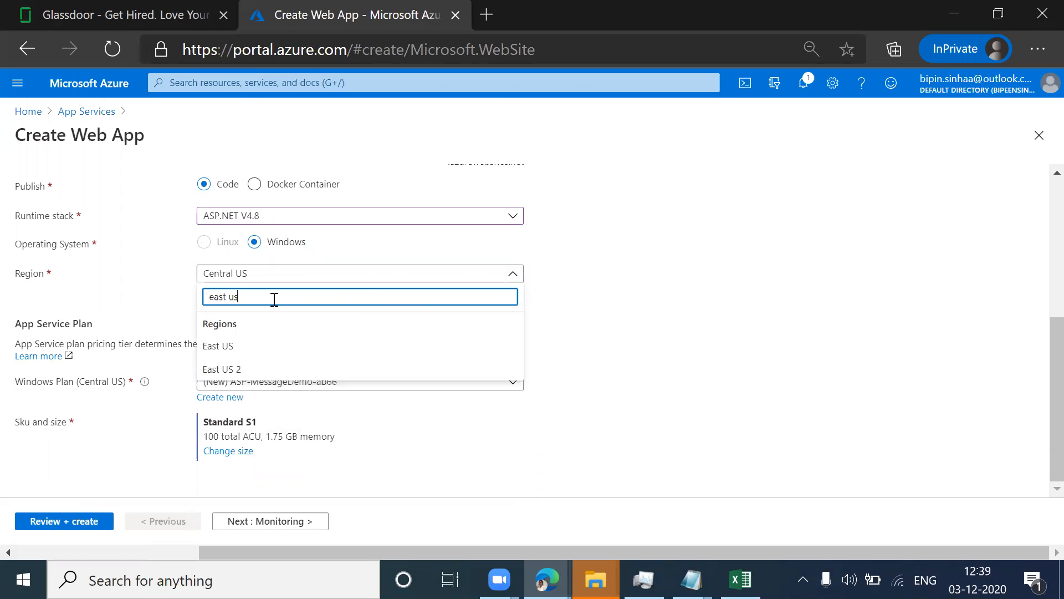
click(217, 347)
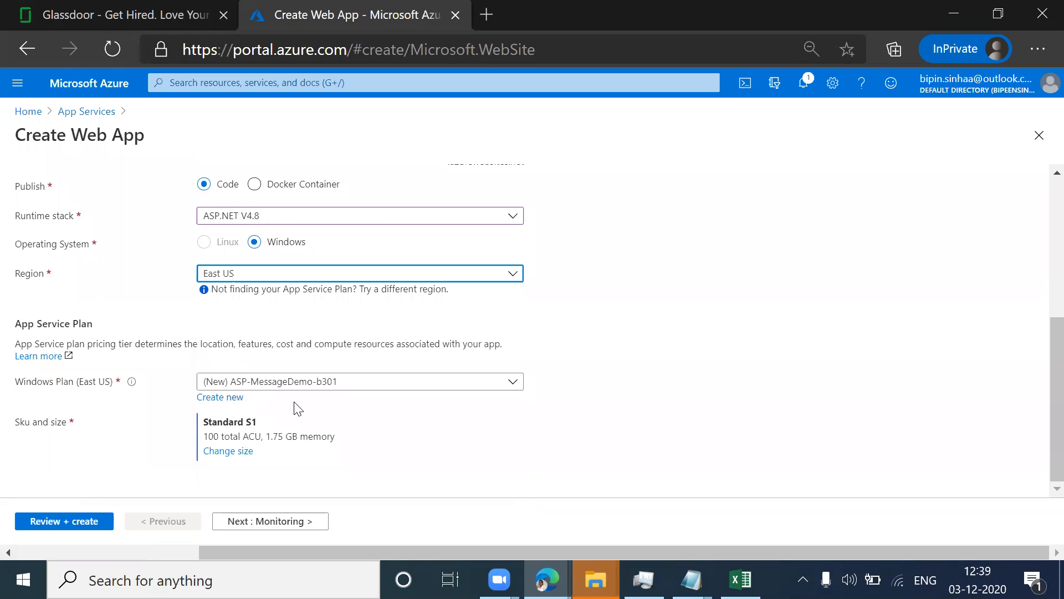
Step: Apply the Production S1 pricing tier to the new App Service plan
click(226, 455)
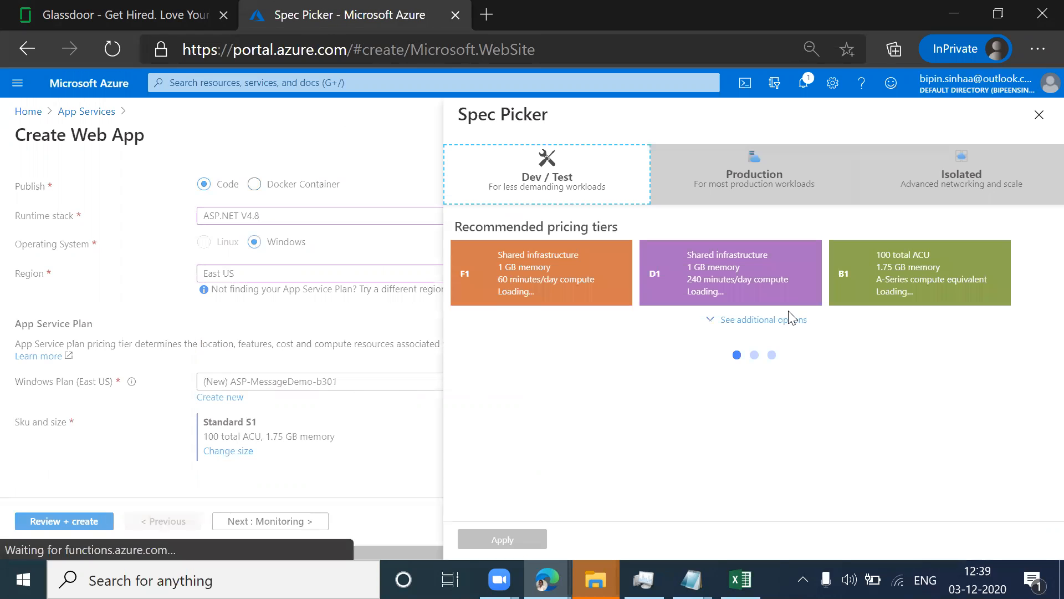
click(807, 175)
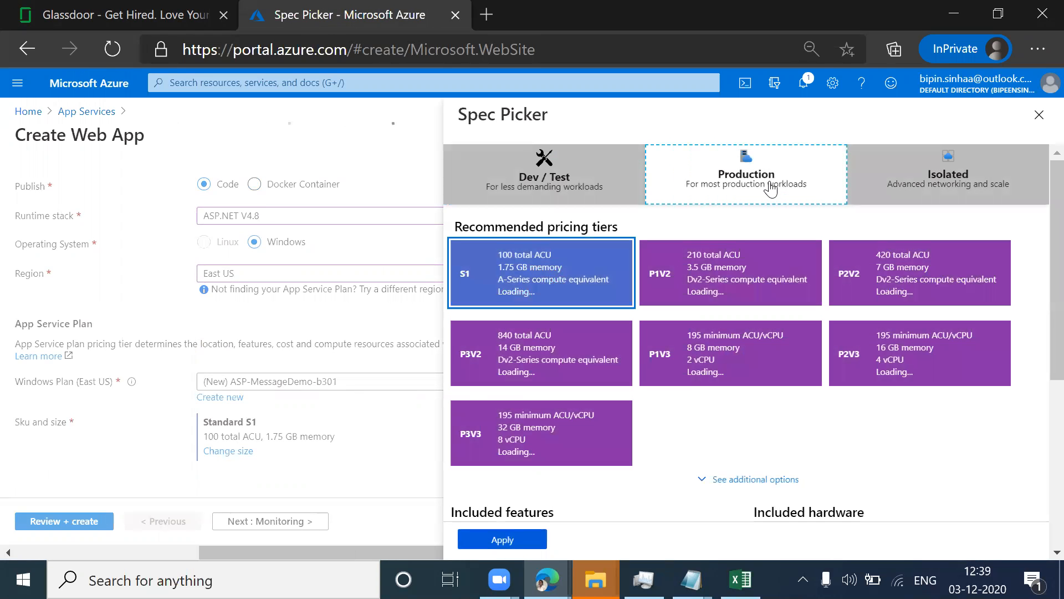
click(514, 283)
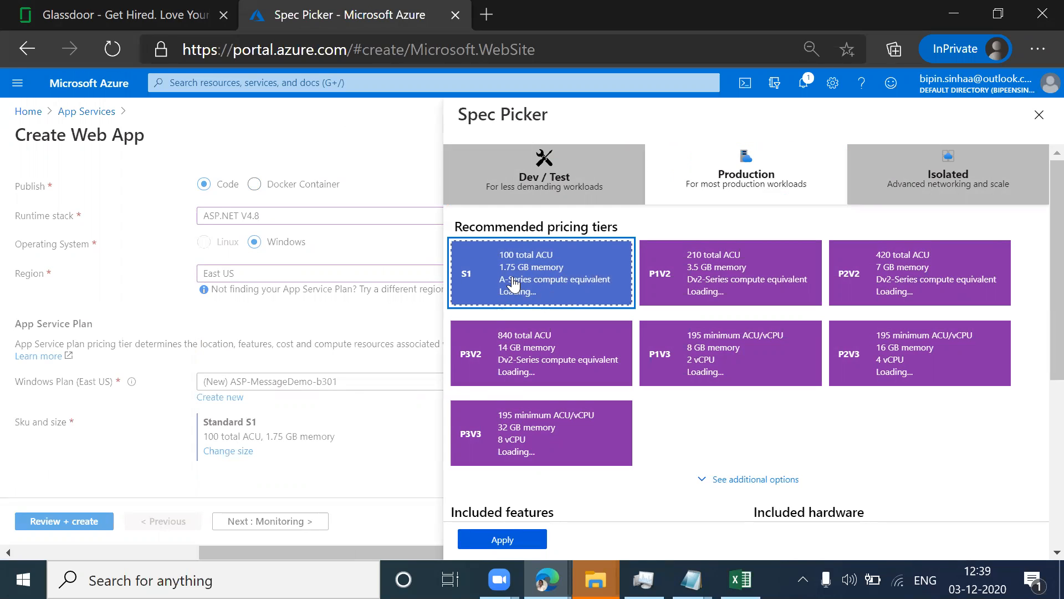
click(505, 540)
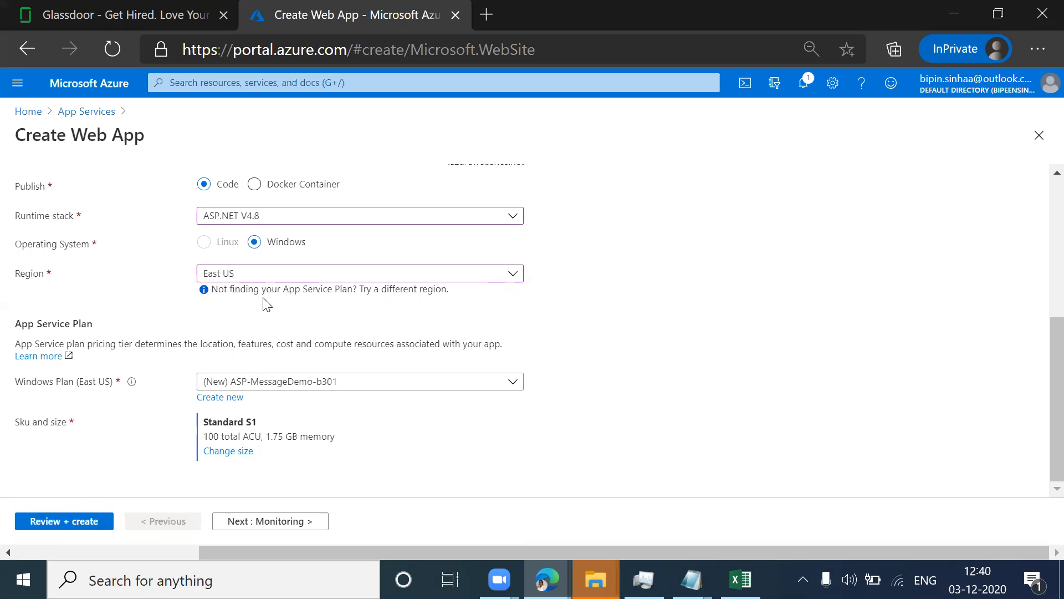
Step: Review and create the web app, and open the deployed resource once deployment completes
click(53, 521)
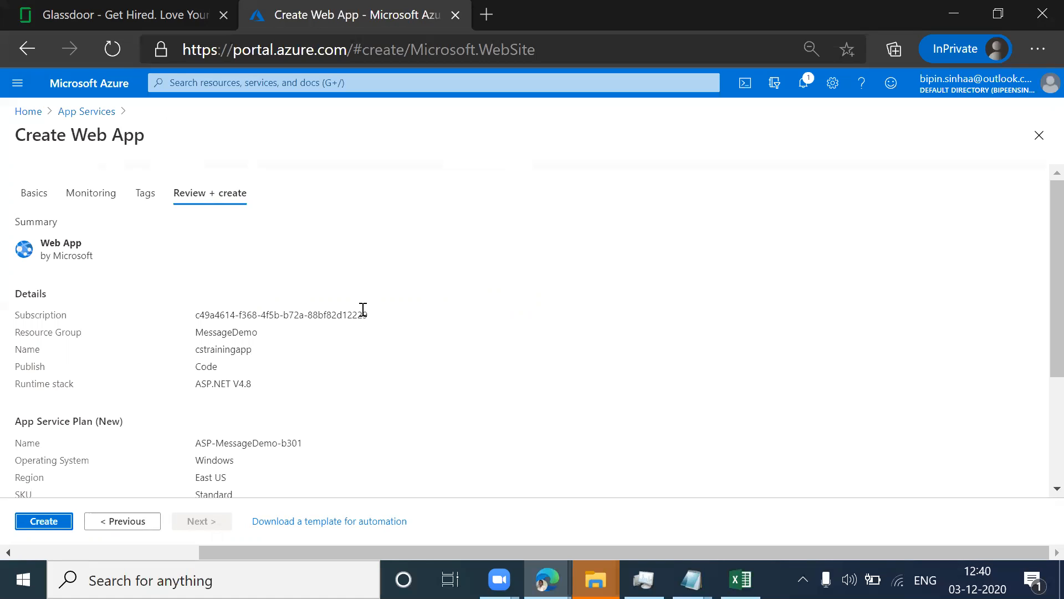
click(44, 521)
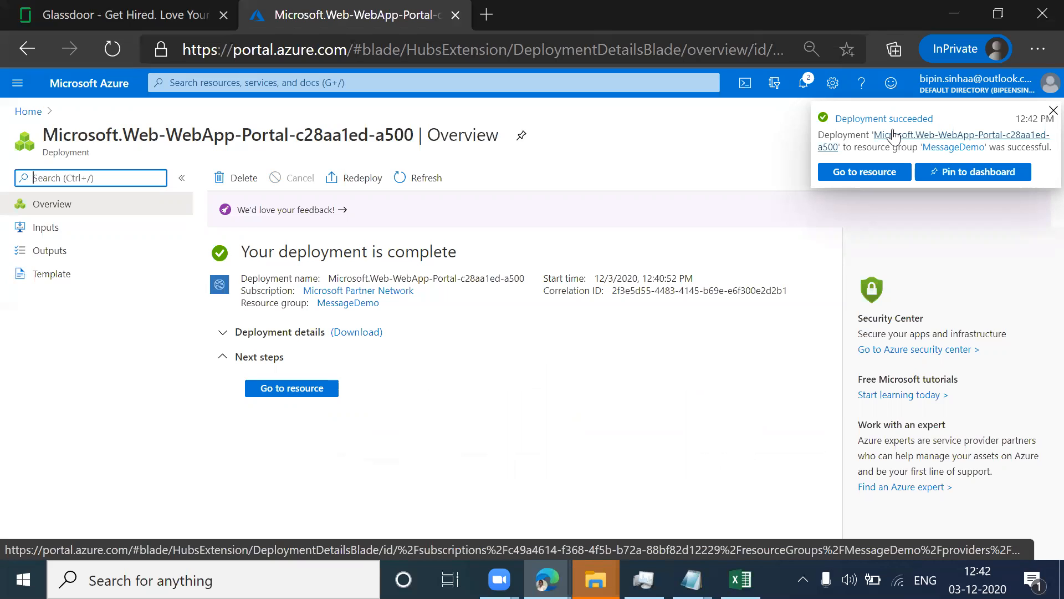
click(303, 392)
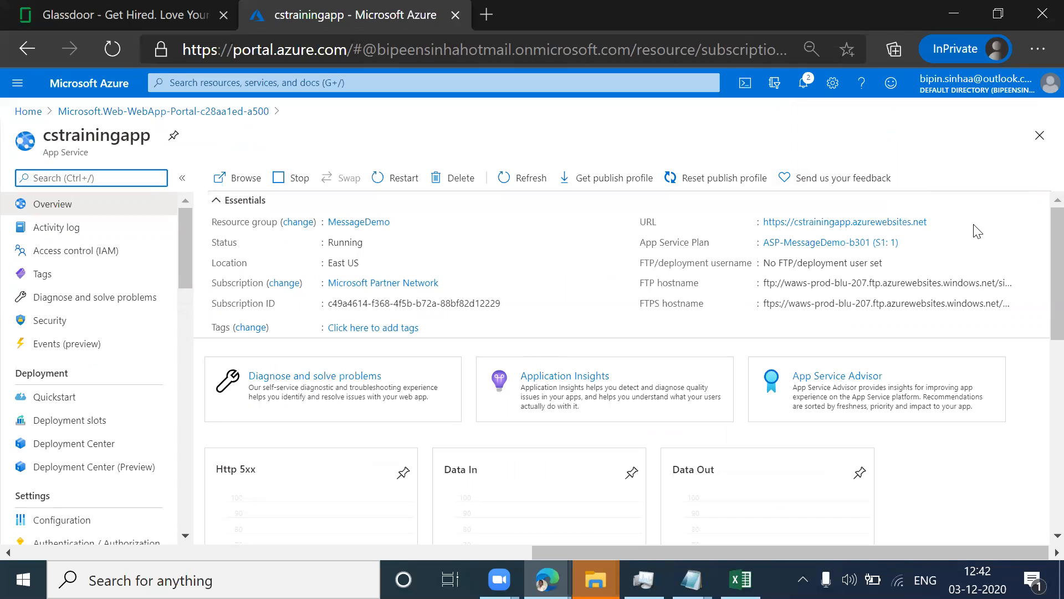
Step: Copy the cstrainingapp URL from its overview and open the live site in a new tab
click(935, 223)
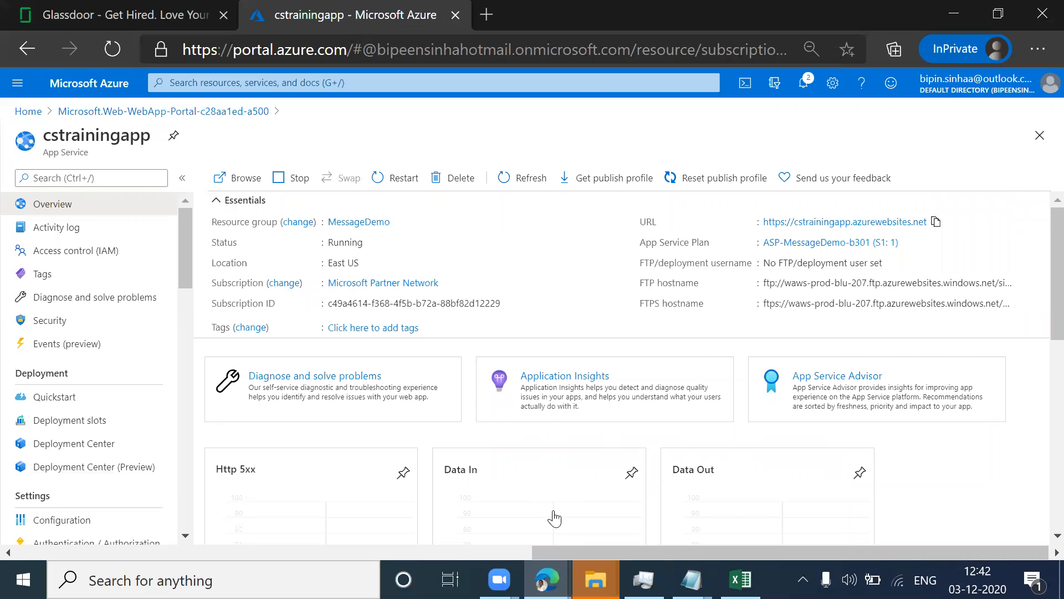
key(alt+Tab)
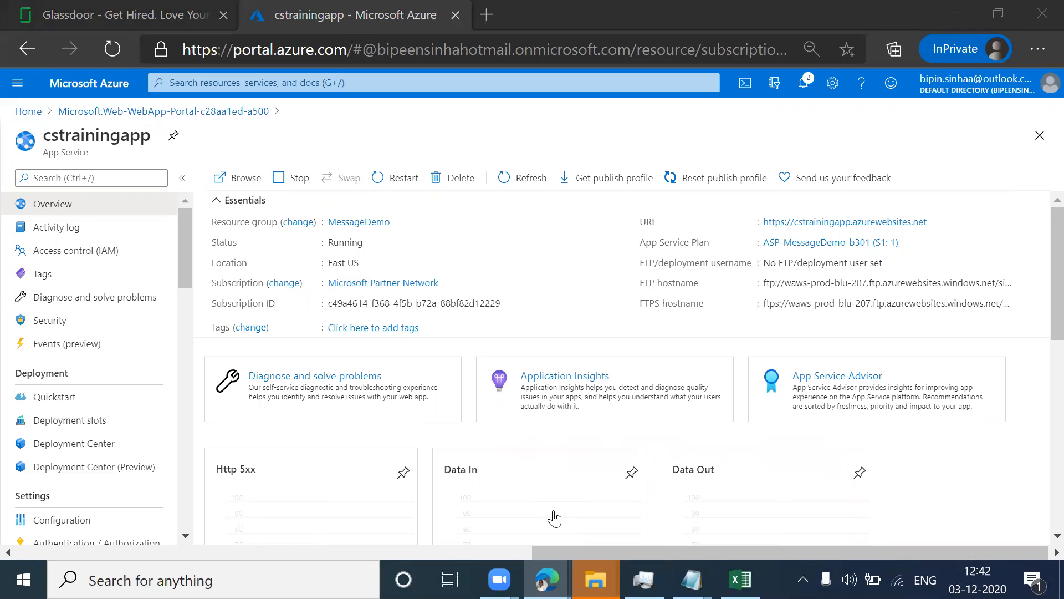
click(810, 222)
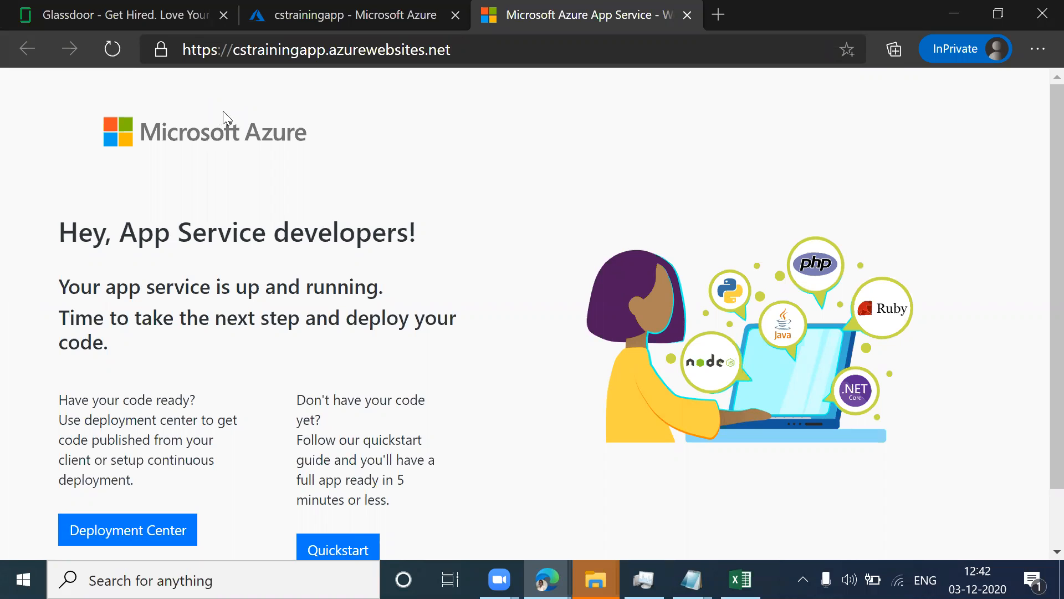
Step: Return to the cstrainingapp portal page, launch its App Service Editor (Preview) and collapse the WWWROOT folder
click(305, 14)
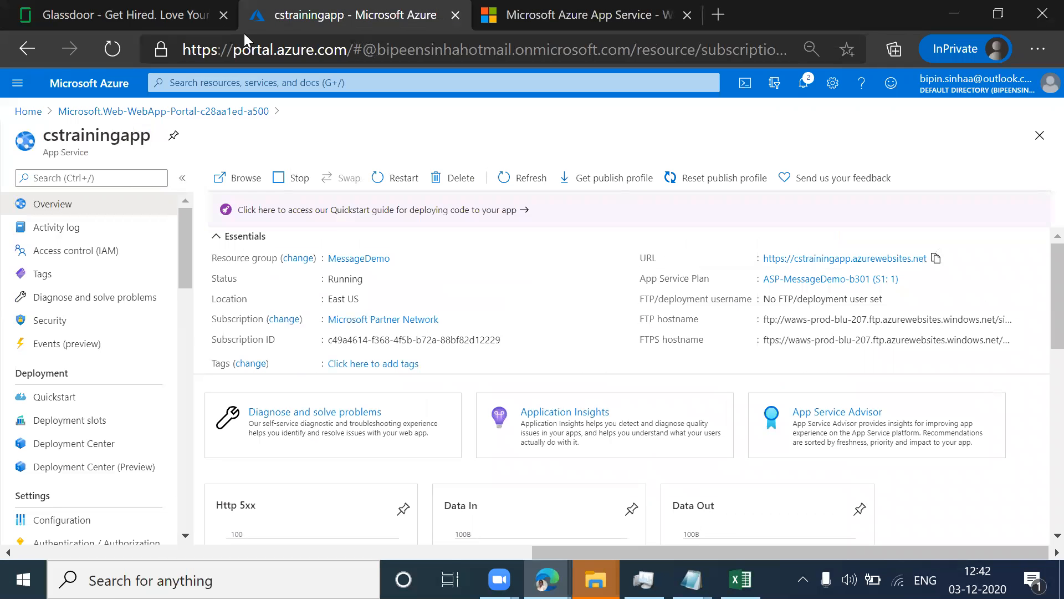
scroll(154, 258, down, 2)
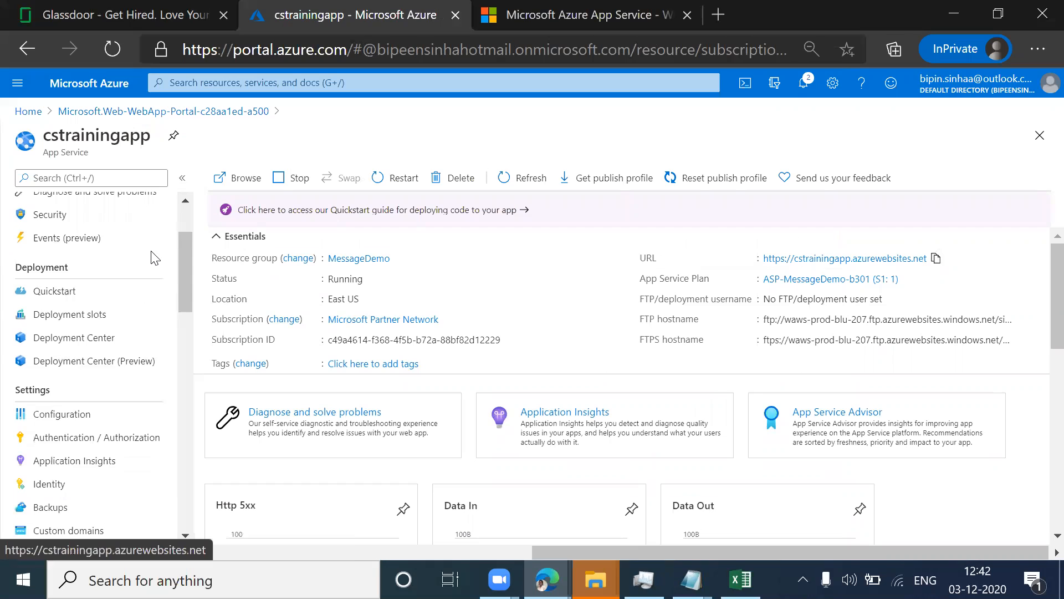
scroll(154, 258, down, 2)
scroll(153, 256, down, 6)
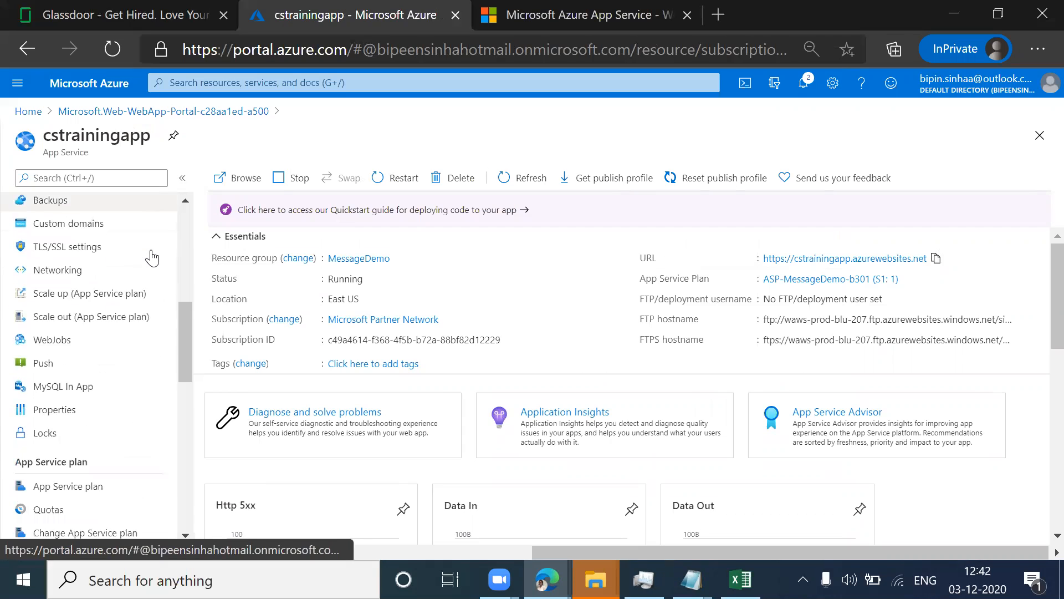
scroll(153, 256, down, 1)
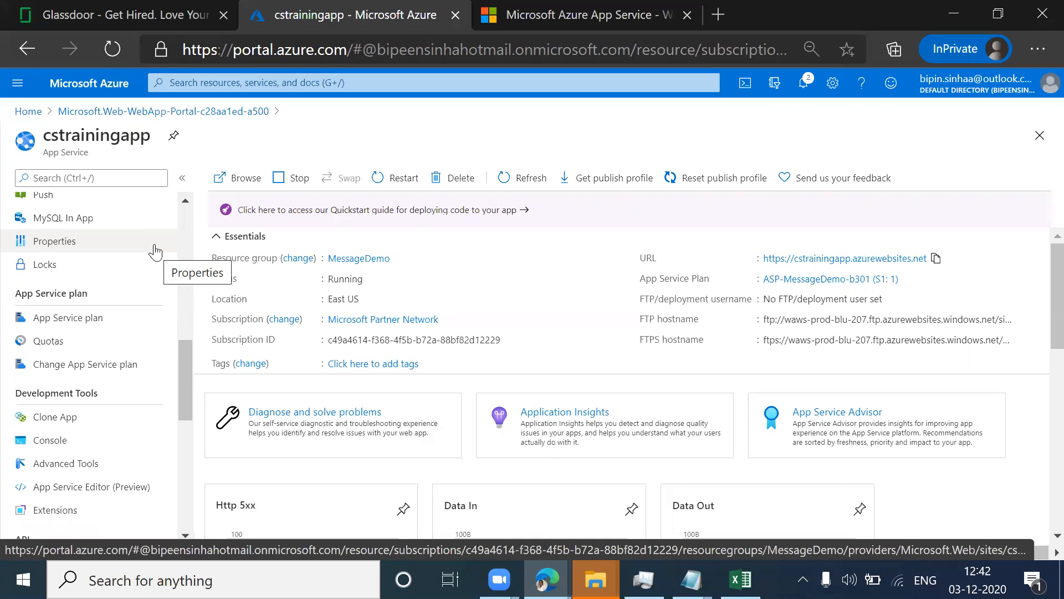
scroll(157, 250, down, 2)
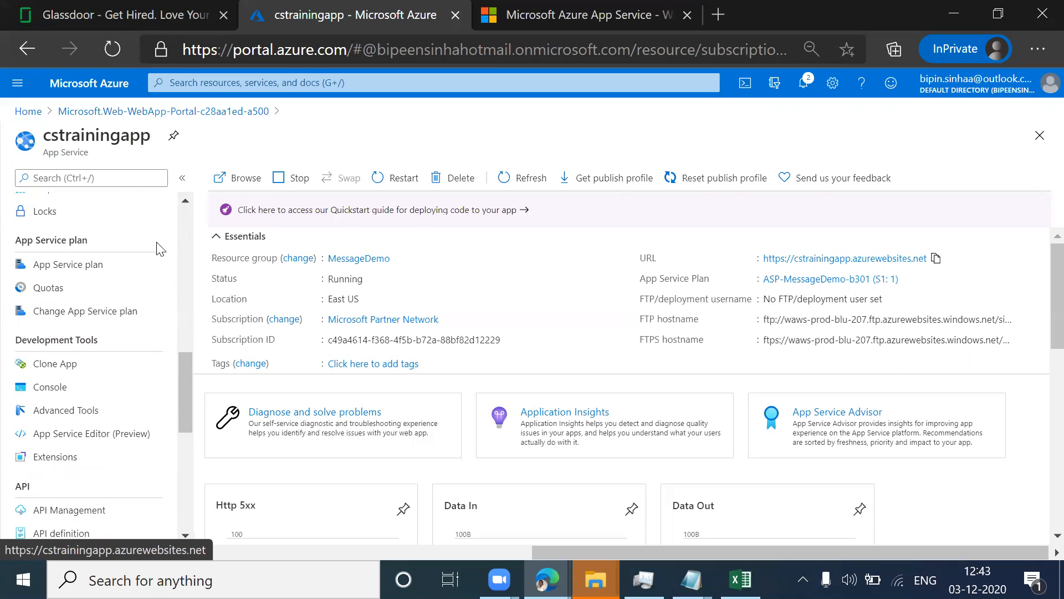
scroll(157, 250, down, 2)
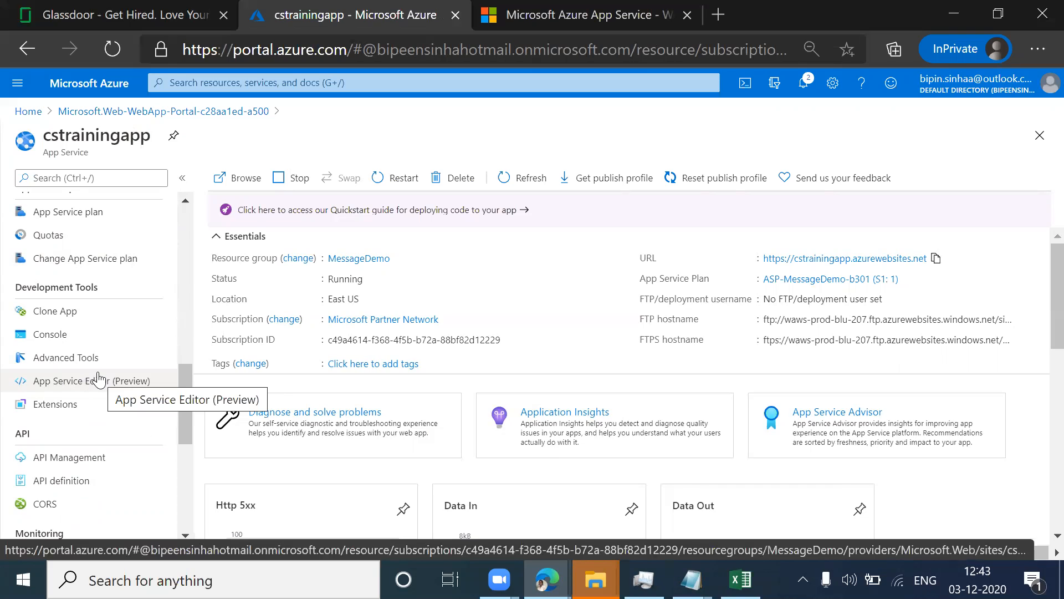
click(56, 387)
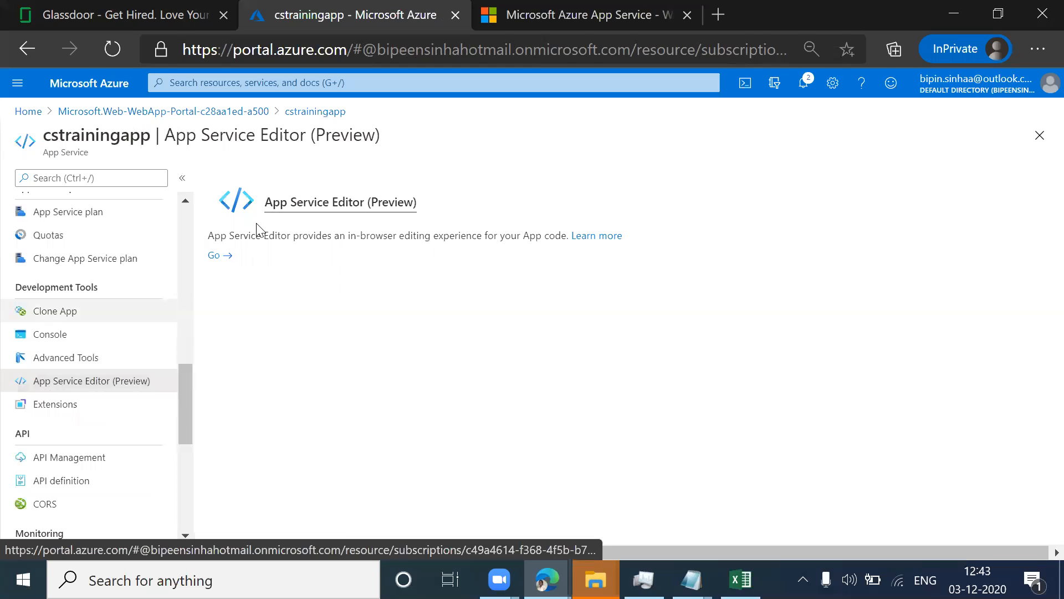
click(216, 256)
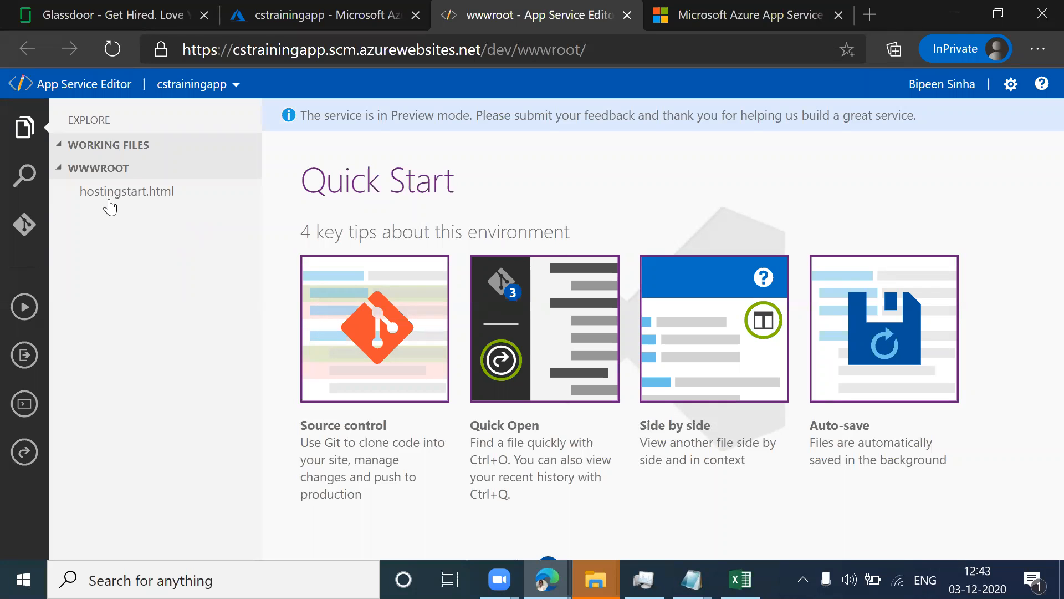
click(59, 174)
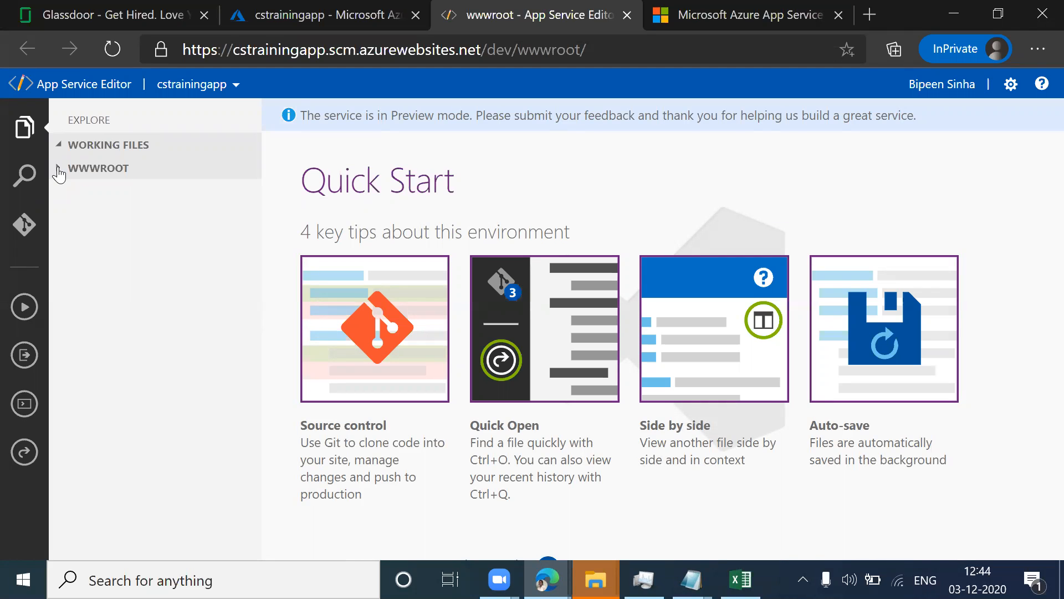
Step: Open hostingstart.html from the WWWROOT folder and replace the text in its title tag with "Coursack training"
click(59, 174)
click(142, 197)
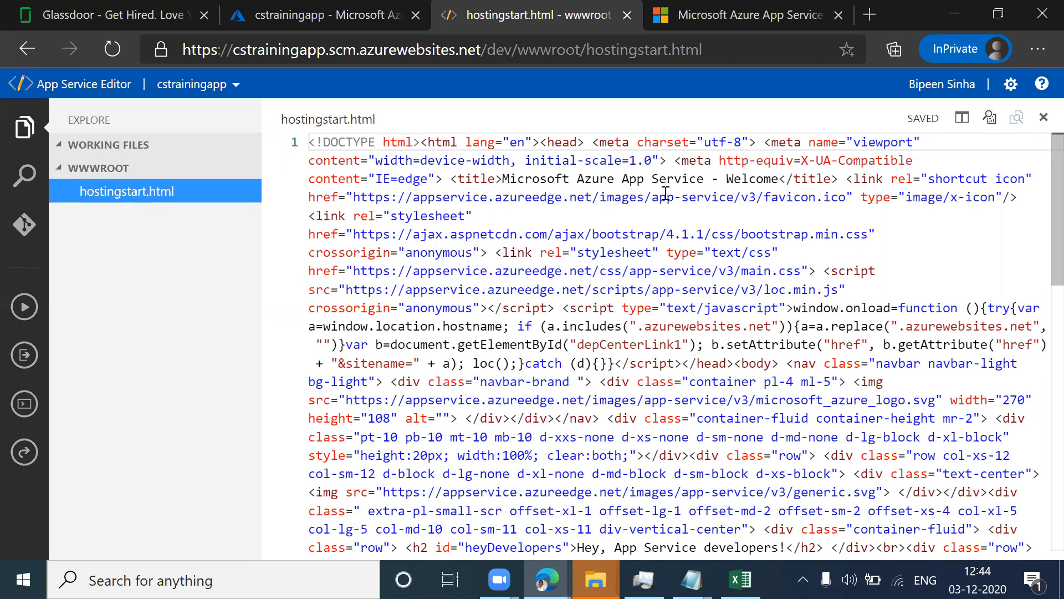
click(773, 180)
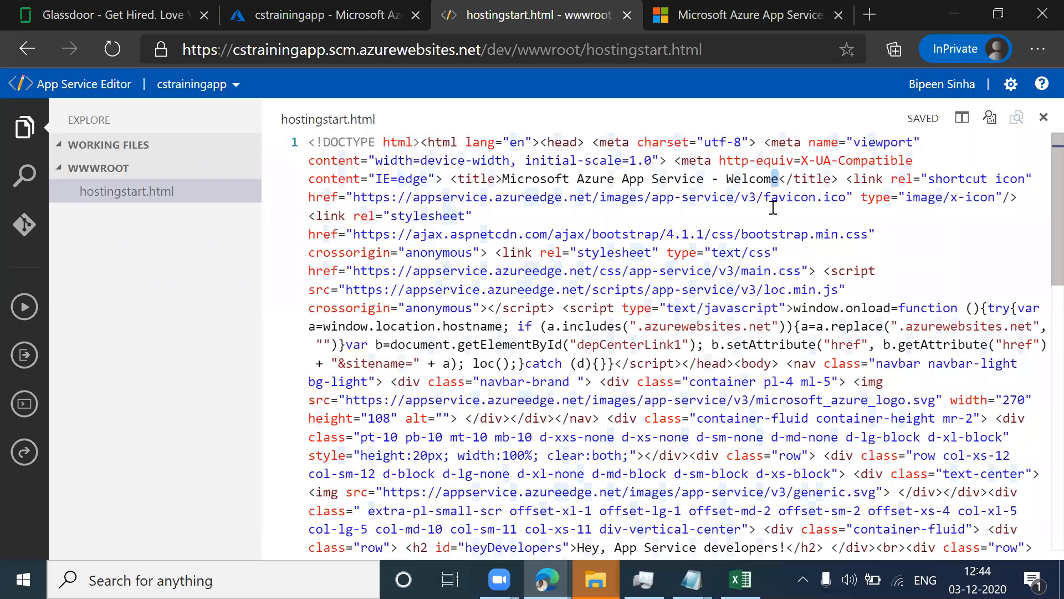
key(Right)
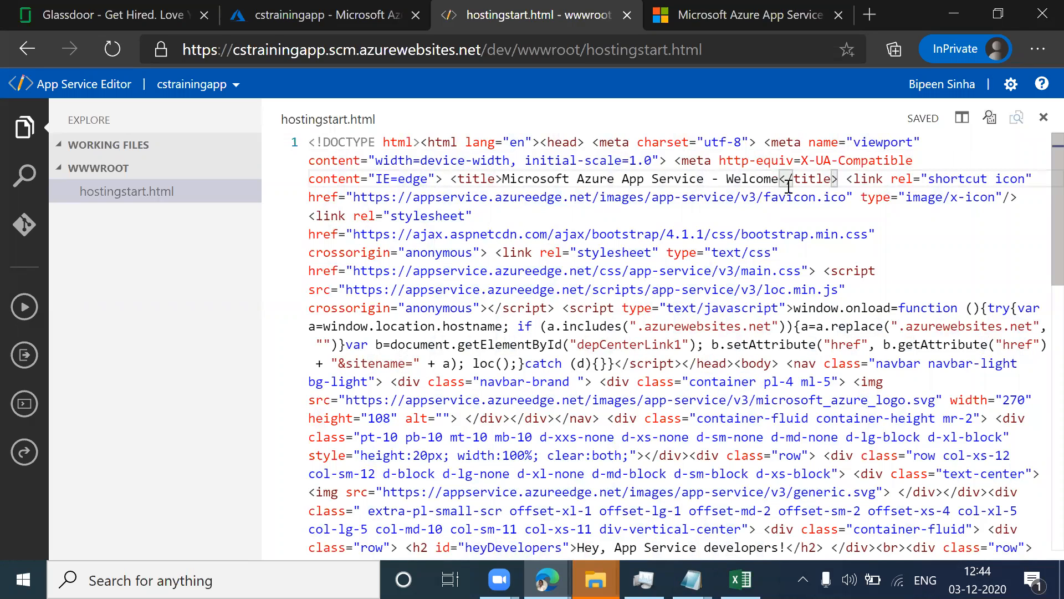
key(BackSpace)
key(BackSpace)
key(BackSpace)
key(BackSpace)
key(BackSpace)
key(BackSpace)
key(BackSpace)
key(BackSpace)
key(BackSpace)
key(BackSpace)
key(BackSpace)
key(BackSpace)
key(BackSpace)
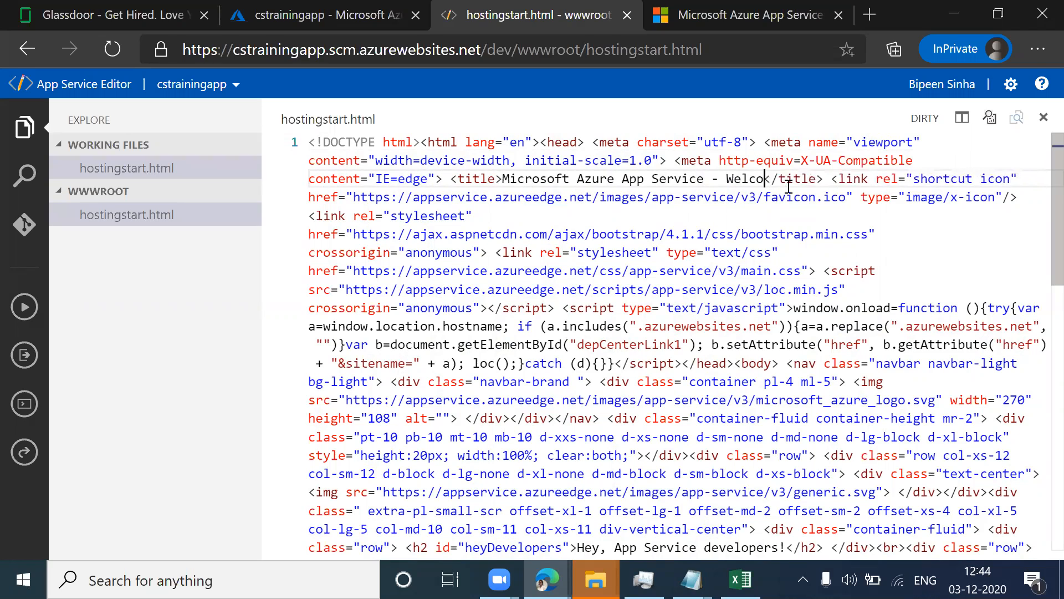
key(BackSpace)
key(BackSpace)
key(BackSpace)
key(BackSpace)
key(BackSpace)
key(BackSpace)
key(BackSpace)
key(BackSpace)
key(BackSpace)
key(BackSpace)
key(BackSpace)
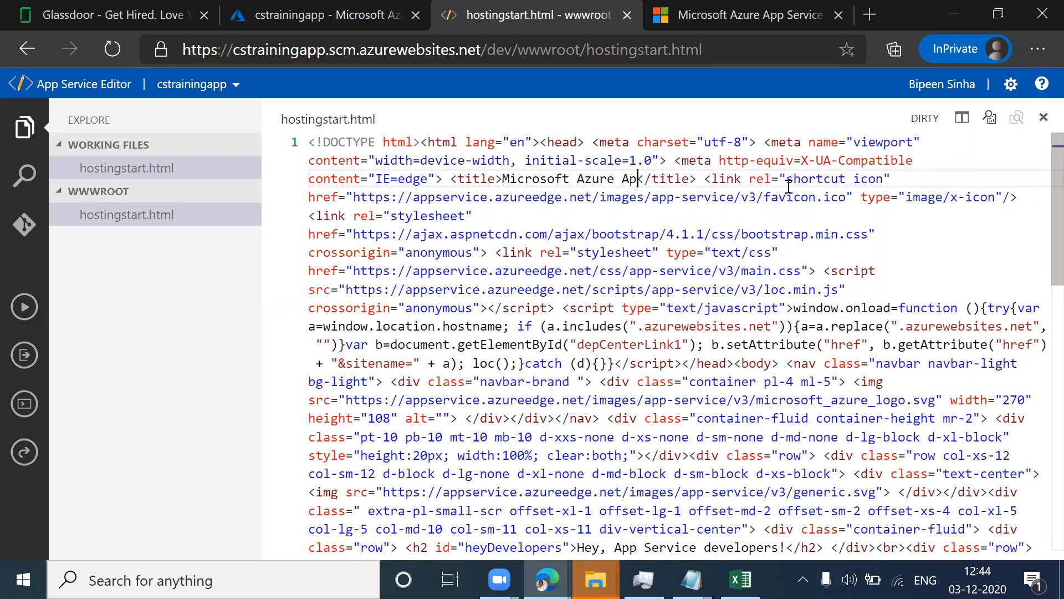
key(BackSpace)
key(BackSpace)
key(BackSpace)
key(BackSpace)
key(BackSpace)
key(BackSpace)
key(BackSpace)
key(BackSpace)
key(BackSpace)
key(BackSpace)
key(BackSpace)
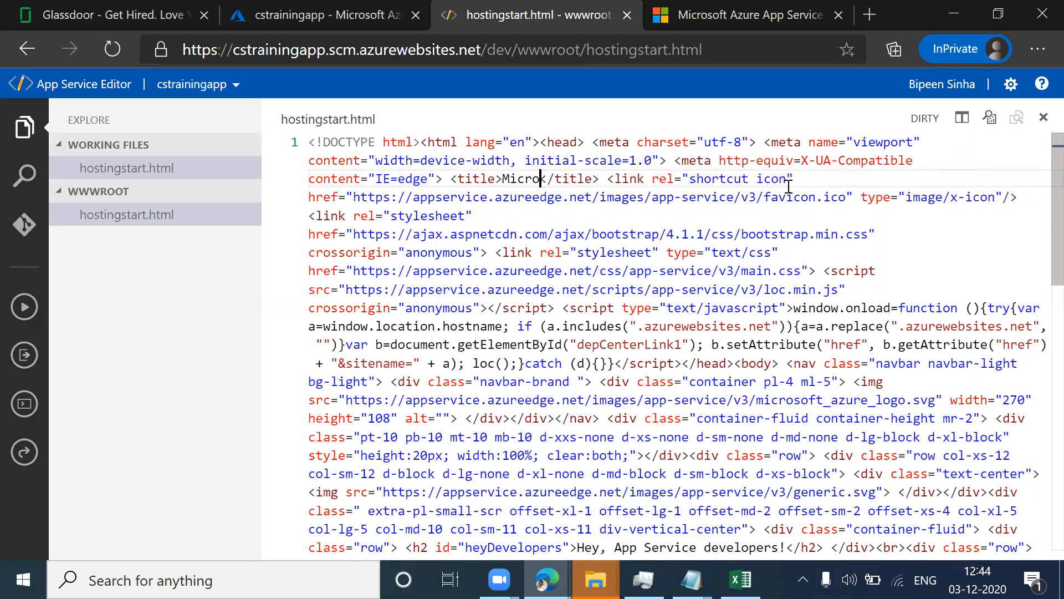
key(BackSpace)
key(BackSpace)
key(BackSpace)
key(BackSpace)
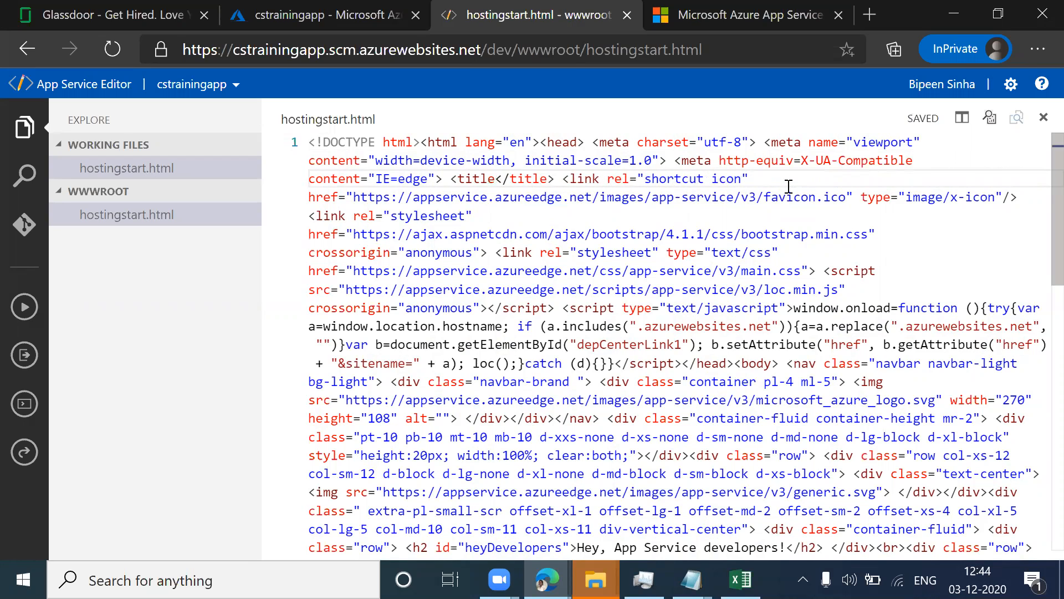
text(>)
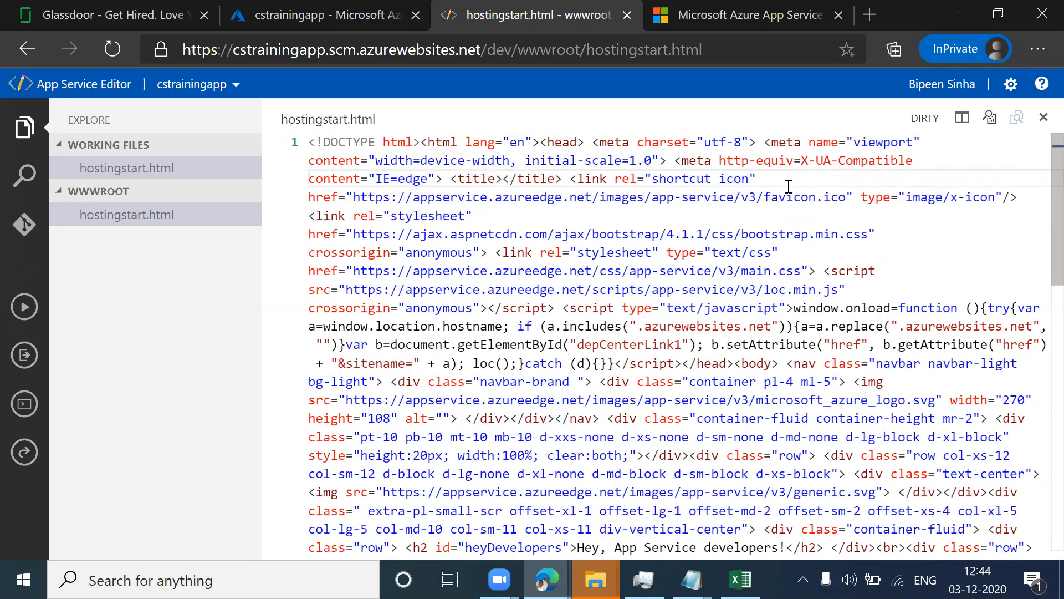
text(Cour)
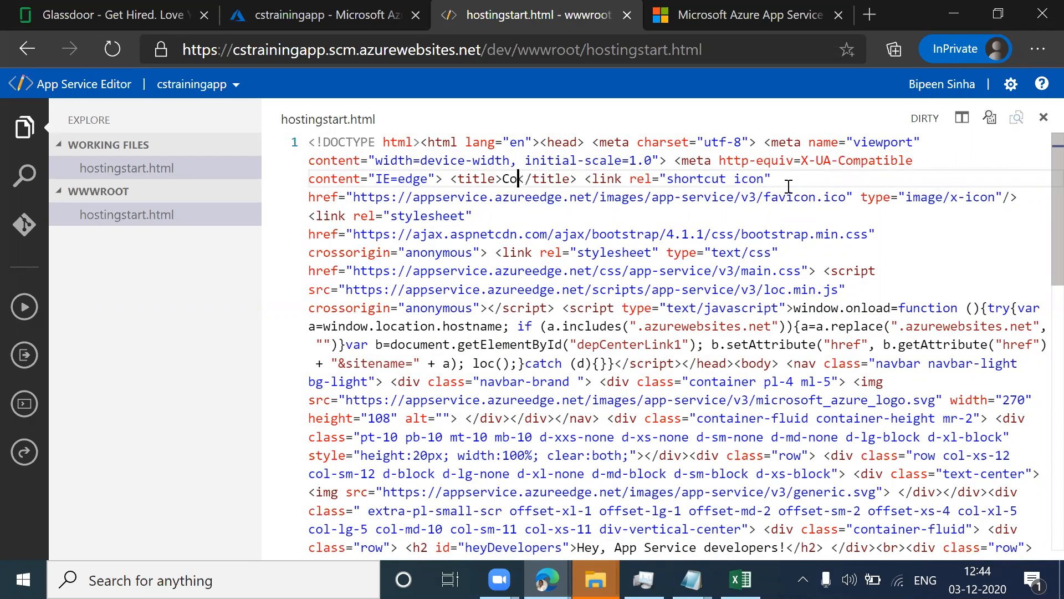
text(sac)
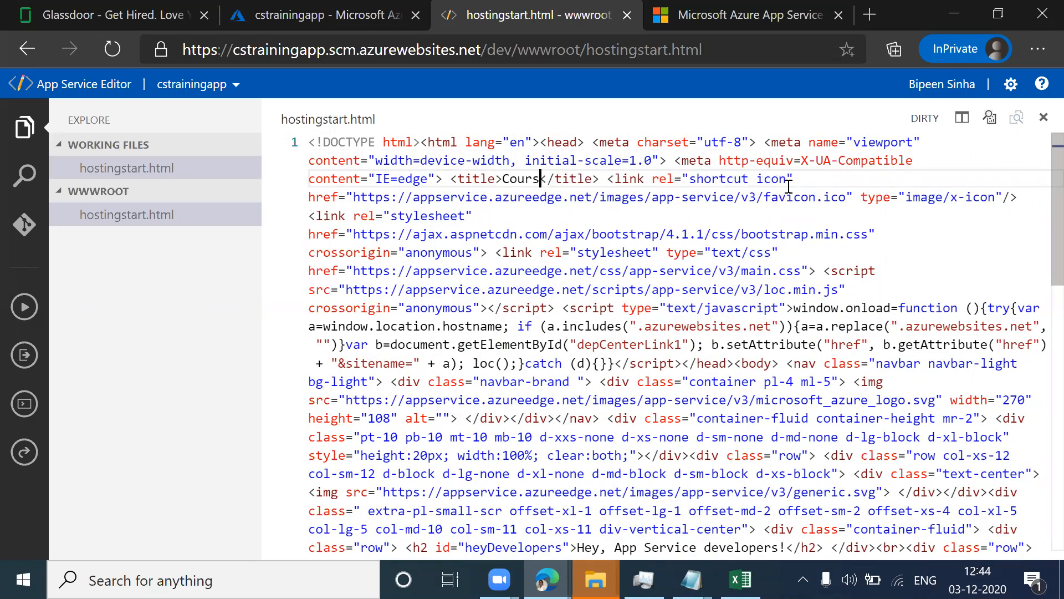
text(k trai)
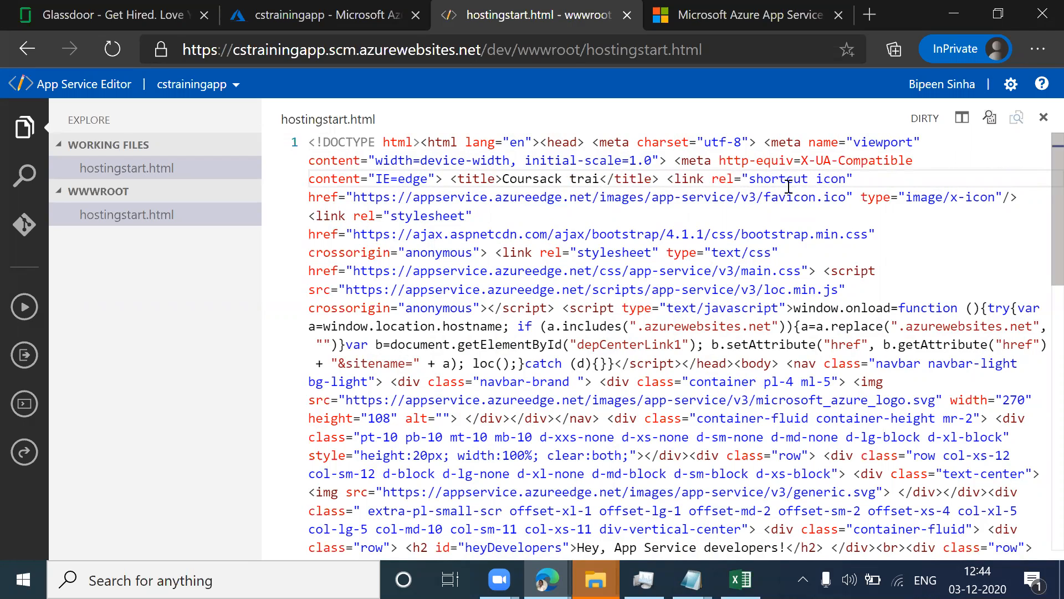
text(ning)
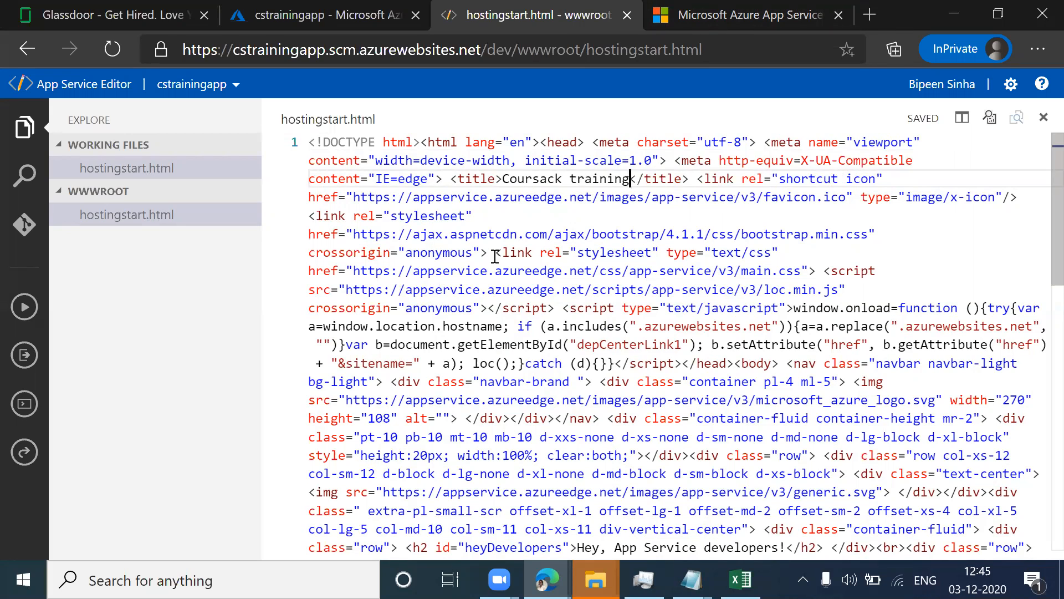
Step: Switch to the live cstrainingapp site and reload it to check the page title
click(724, 16)
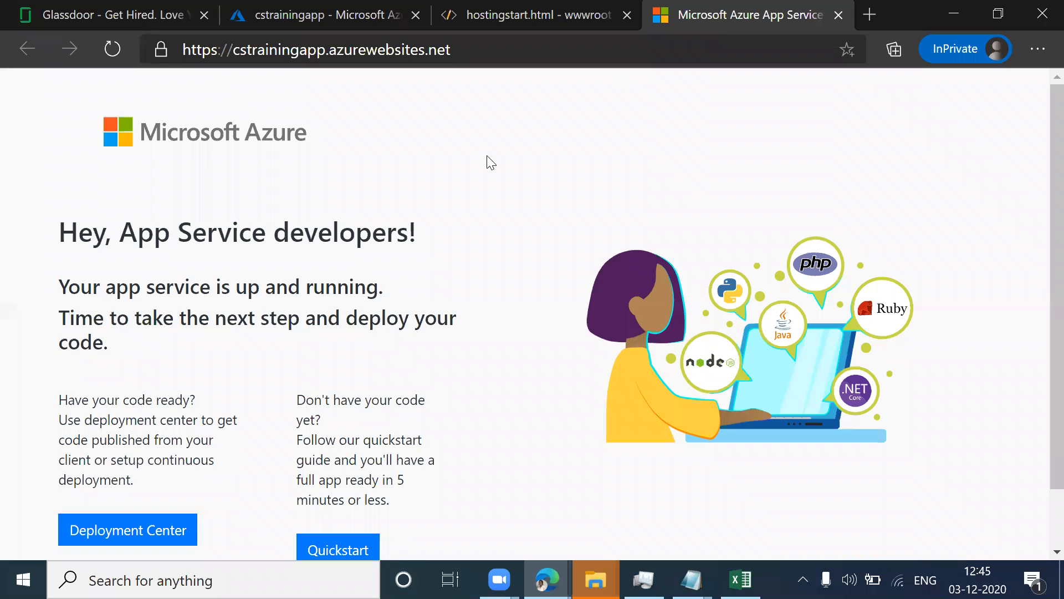
click(106, 51)
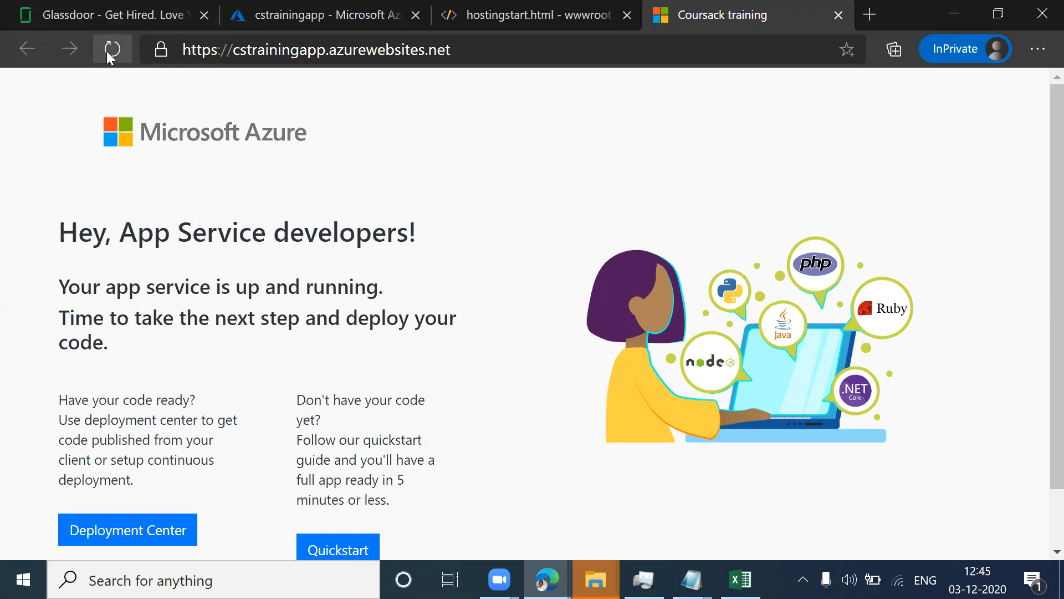
Step: In hostingstart.html, replace the h2 heading text before the exclamation mark with "Developed by" followed by the developer's full name
click(512, 15)
scroll(563, 303, down, 2)
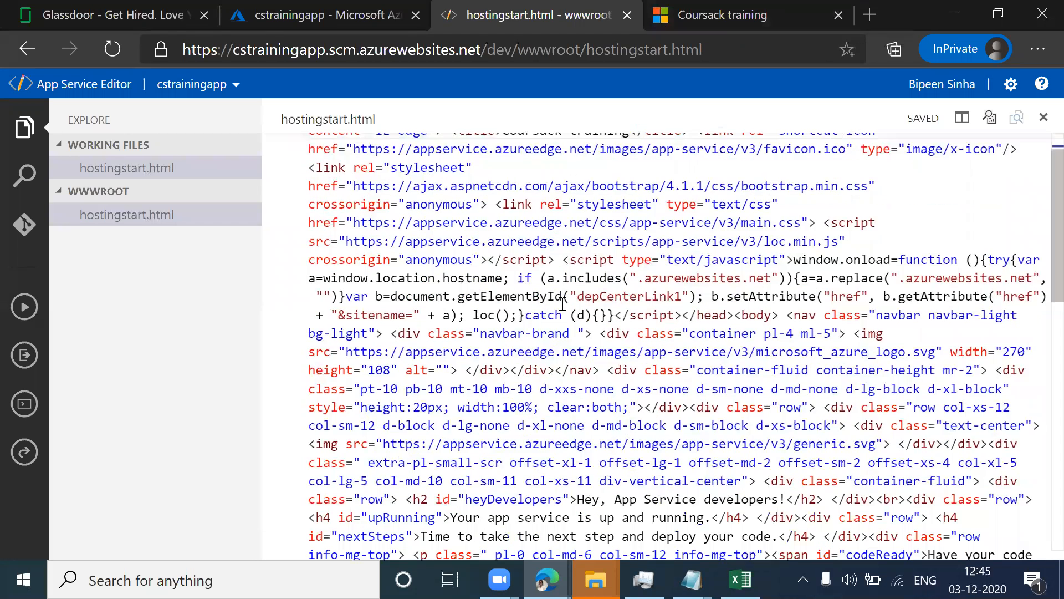
scroll(563, 300, down, 1)
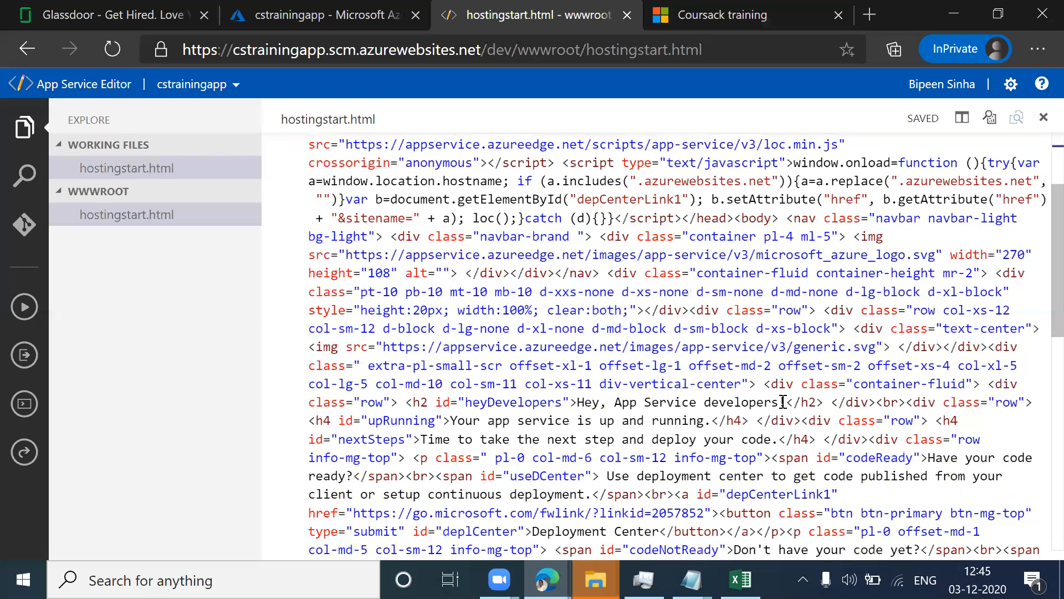
drag(786, 402, 577, 401)
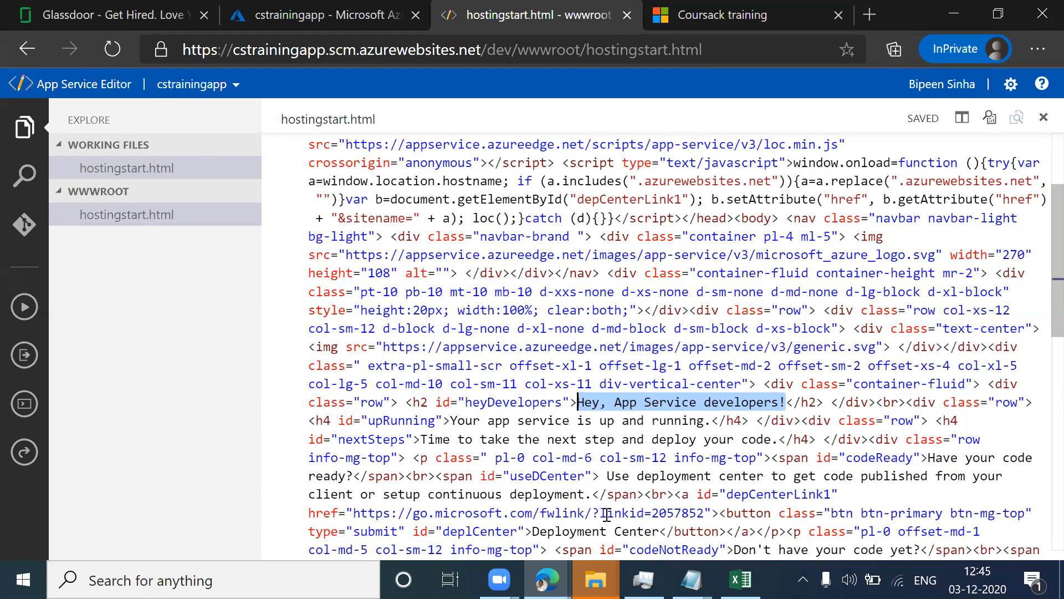
click(615, 402)
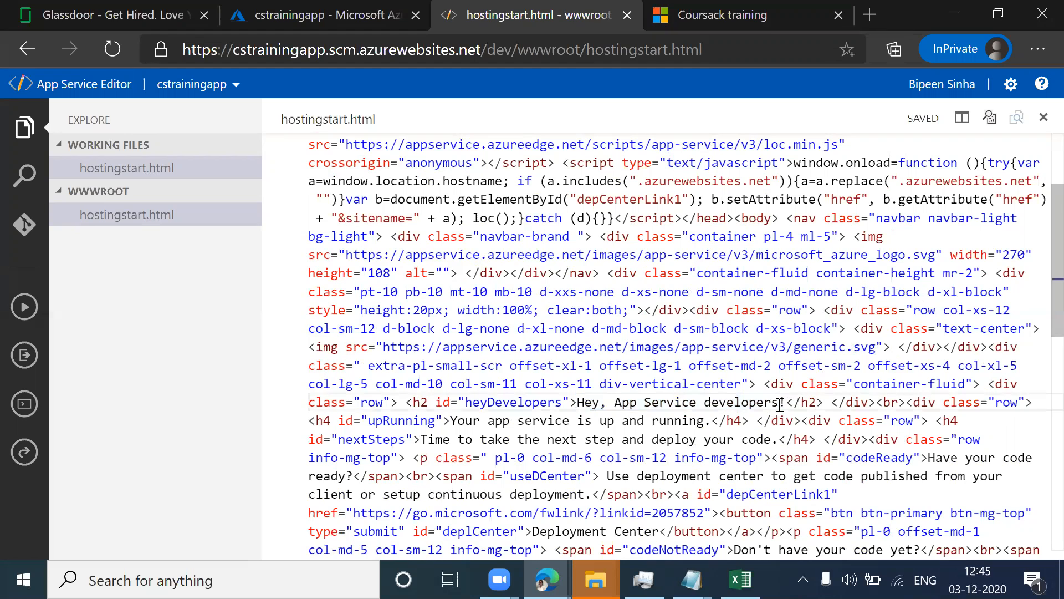
drag(780, 405, 578, 402)
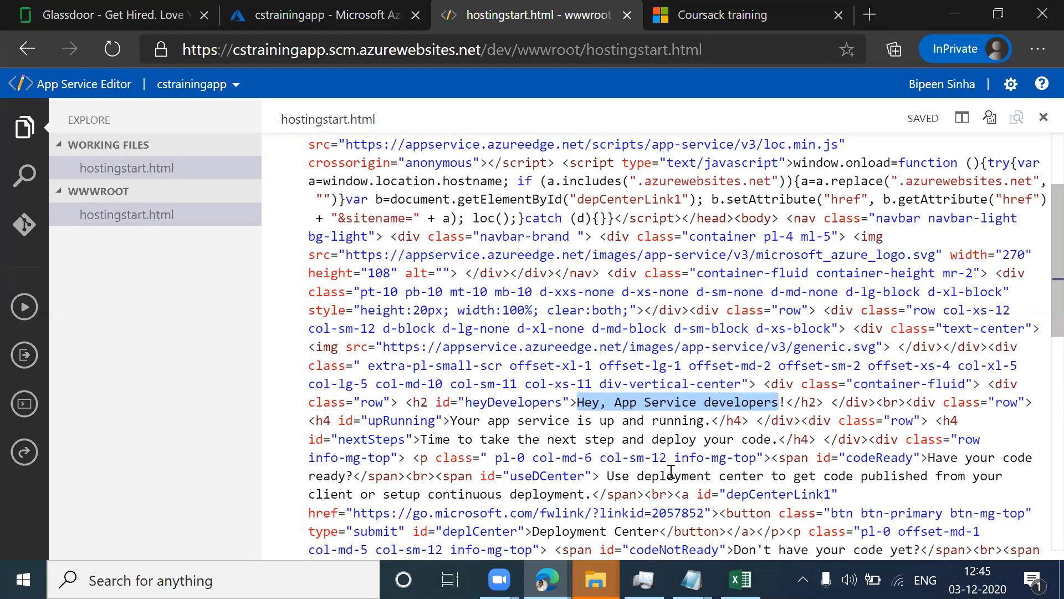
text(Deve)
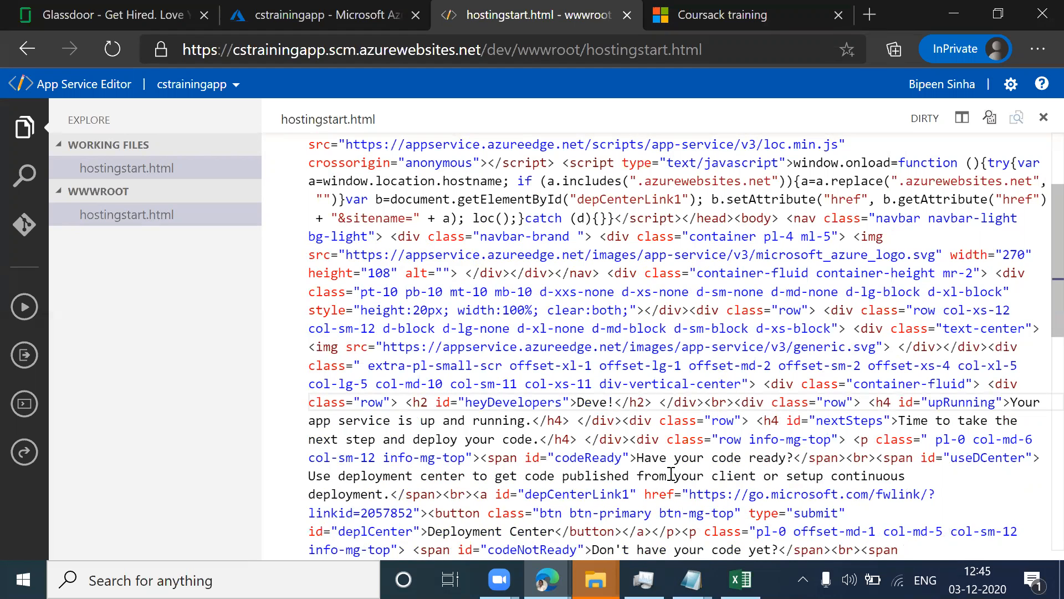
text(loped by Rama )
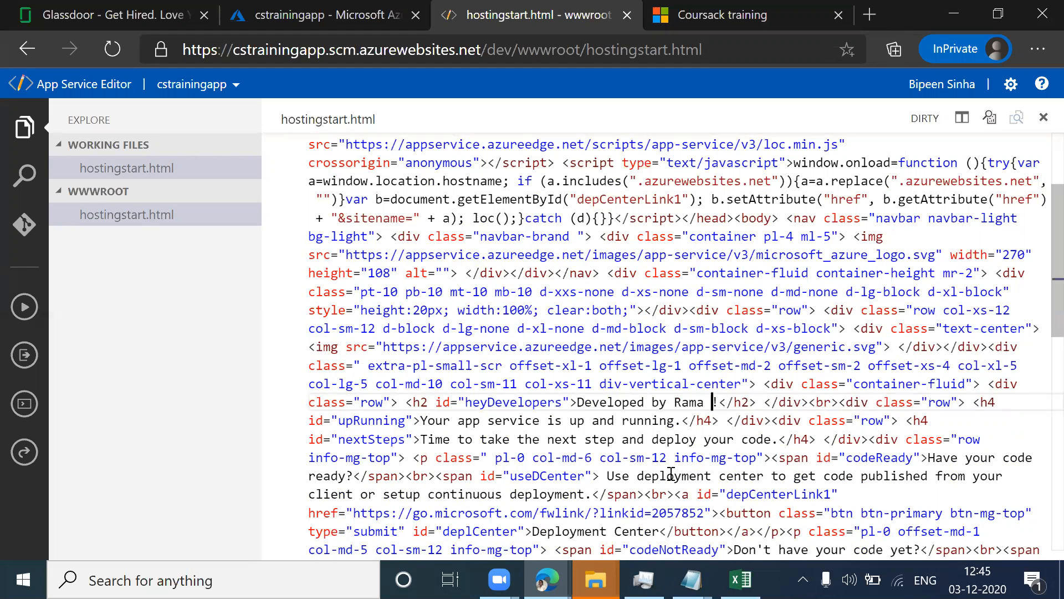
text(Adapa)
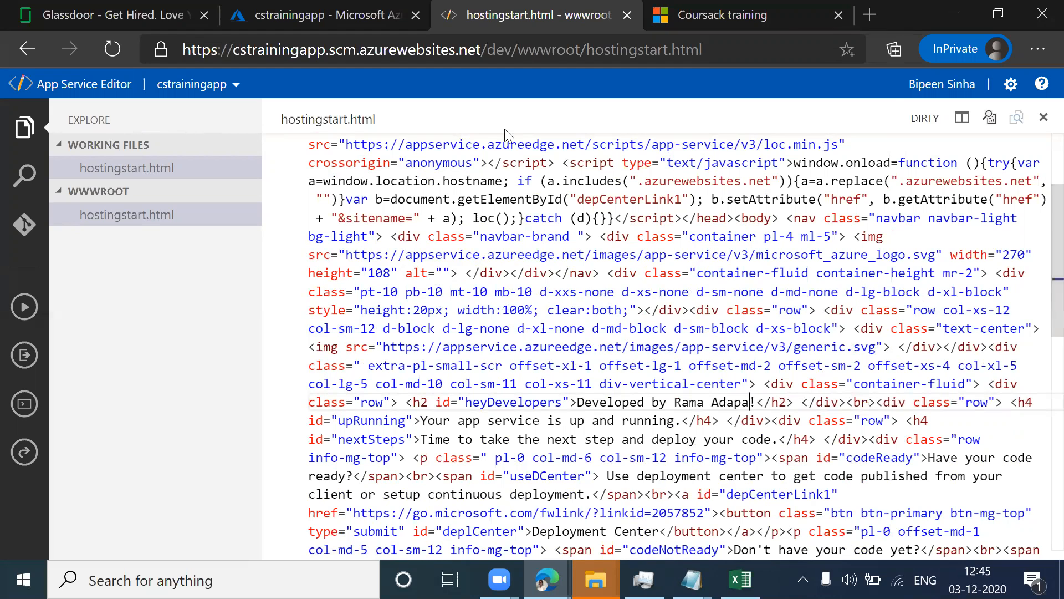
Step: Make sure hostingstart.html is saved, reload the live cstrainingapp site and highlight the developer's name in the main heading
click(730, 20)
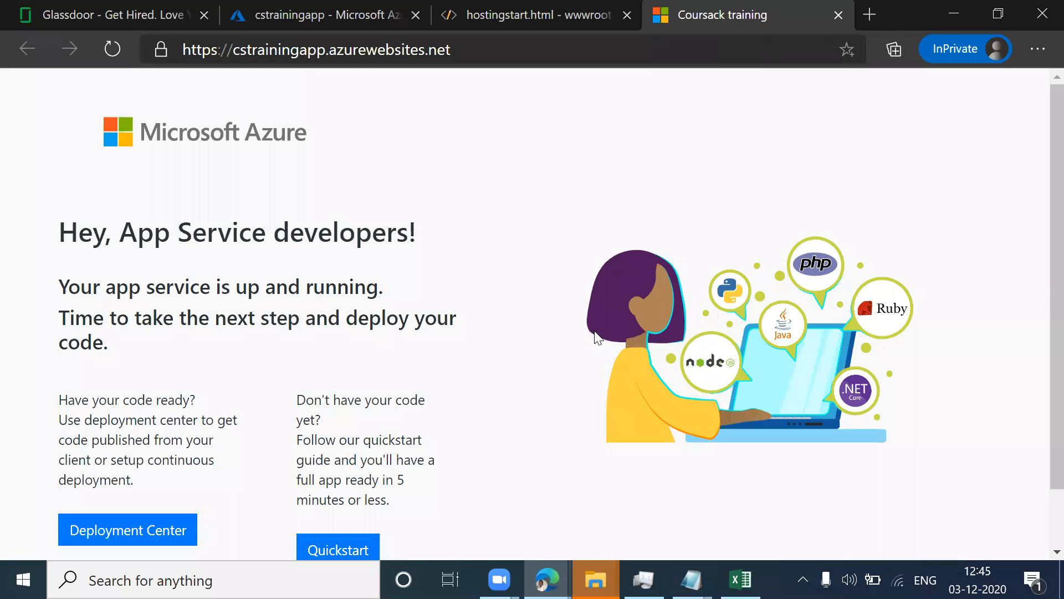
click(104, 42)
click(323, 16)
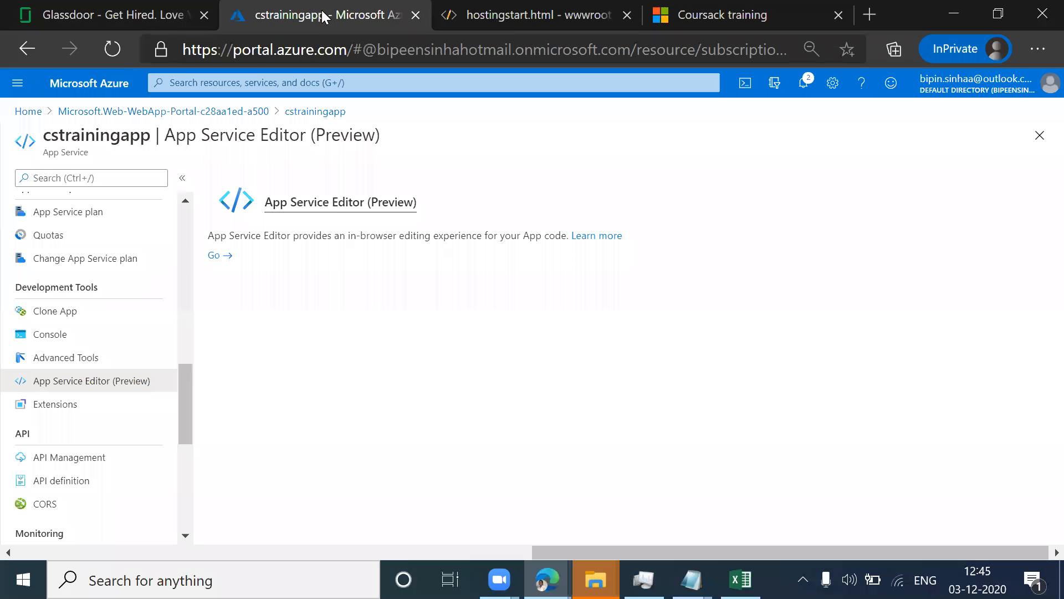
click(491, 15)
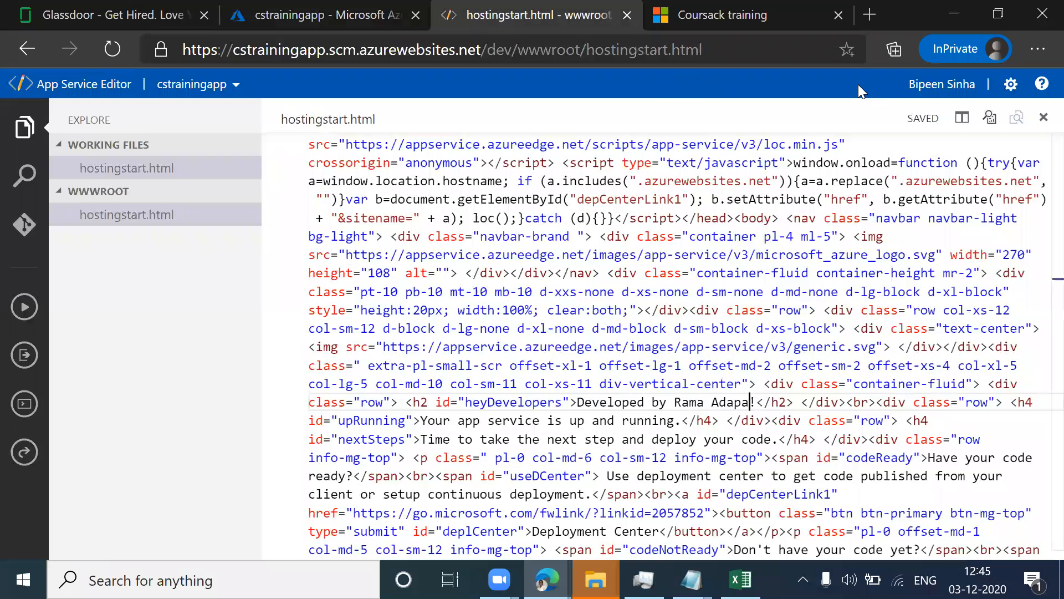
click(745, 17)
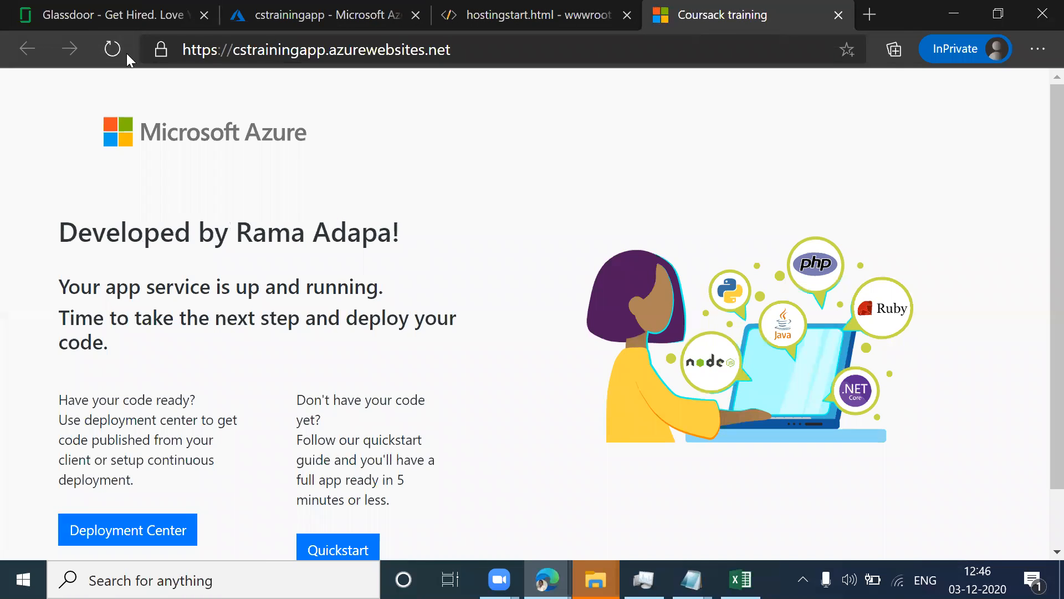
click(112, 50)
drag(399, 232, 236, 231)
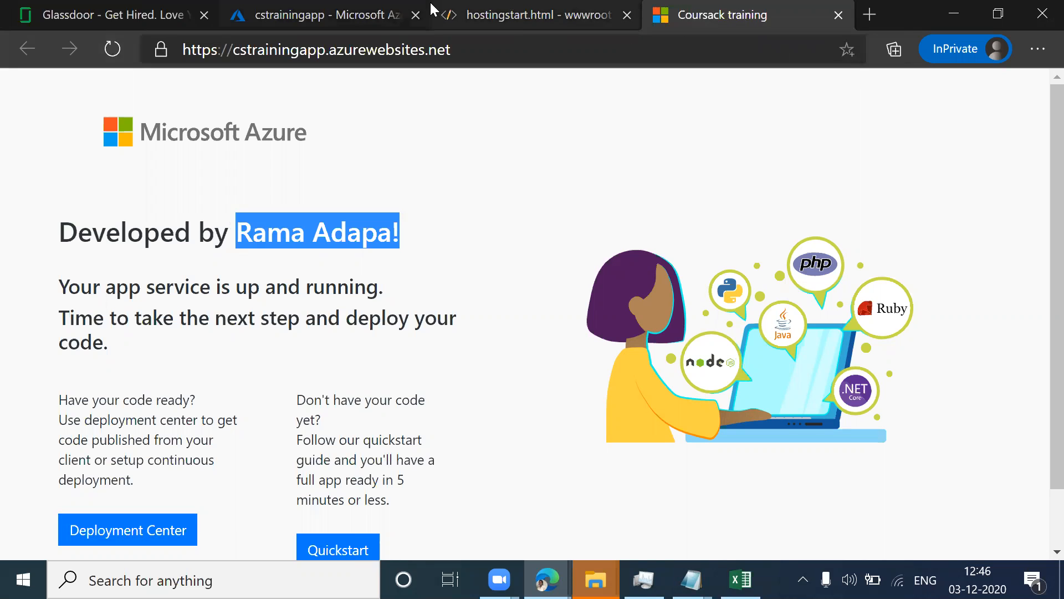
Step: Return to the cstrainingapp portal page and open its Application Insights settings
click(360, 13)
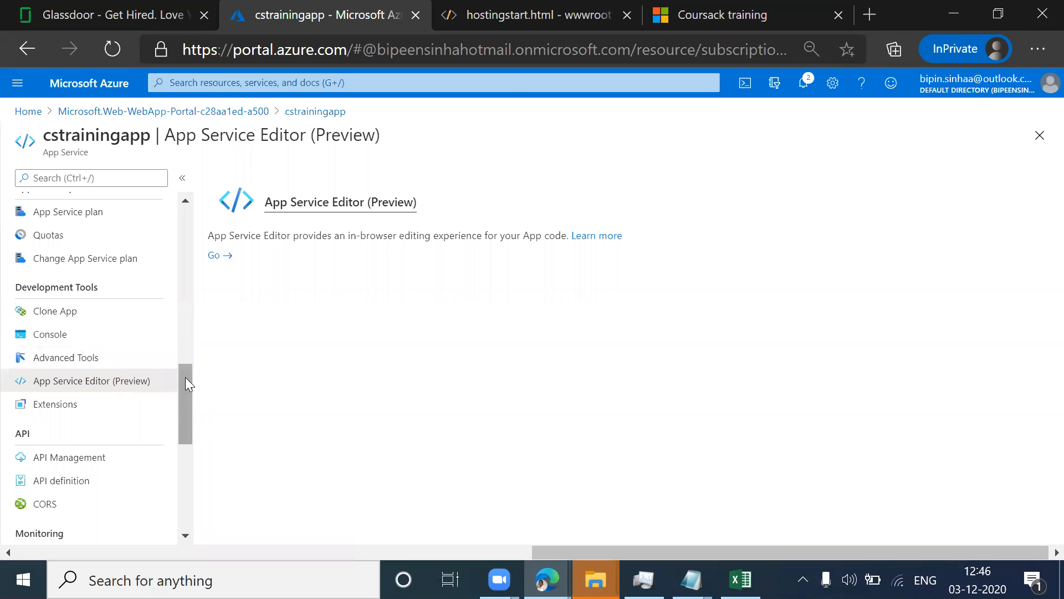
drag(183, 380, 192, 204)
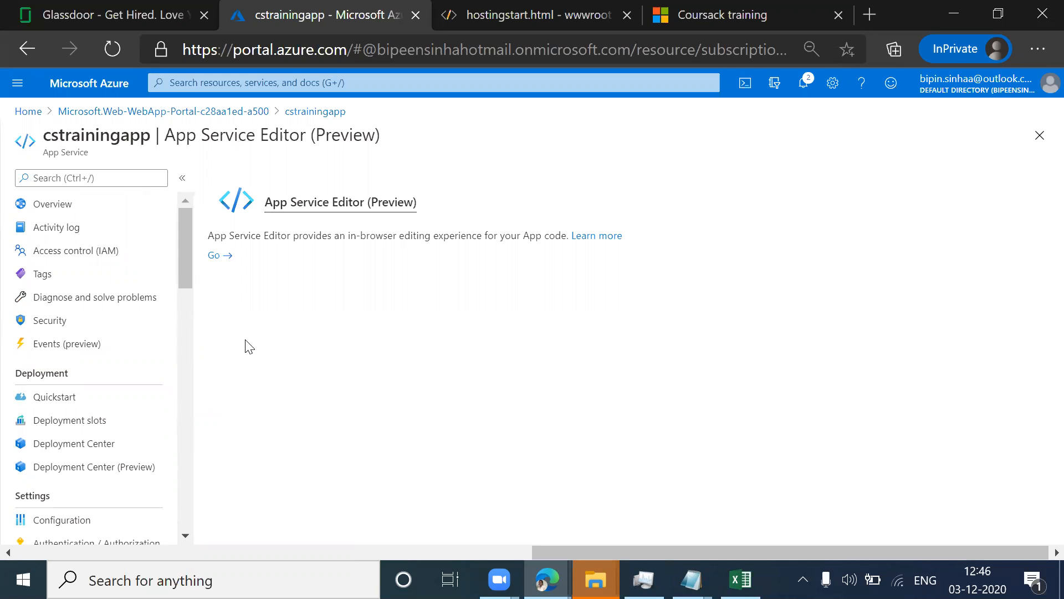
drag(179, 266, 179, 317)
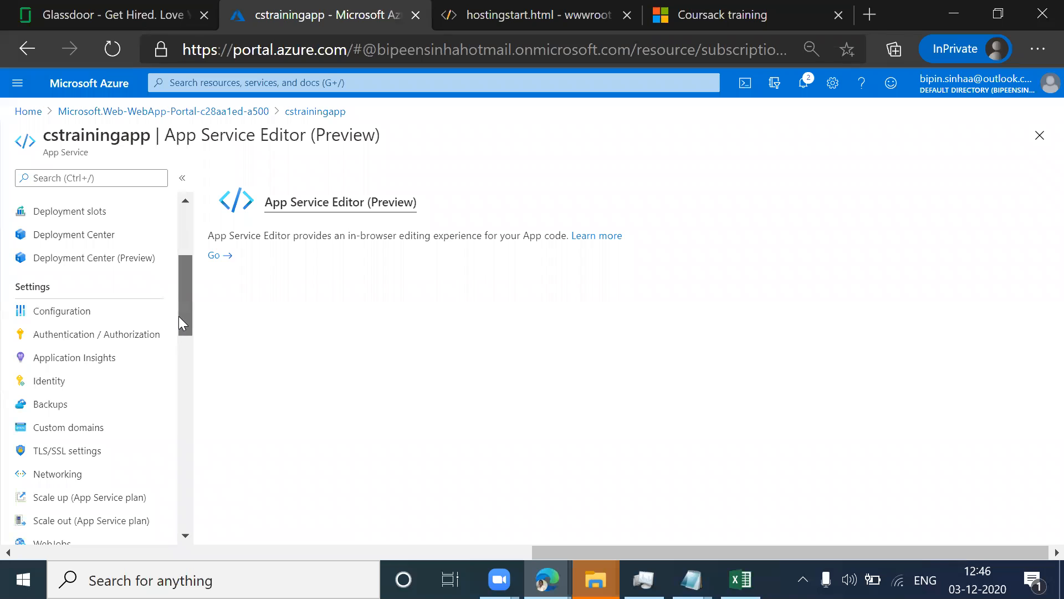
drag(178, 316, 179, 314)
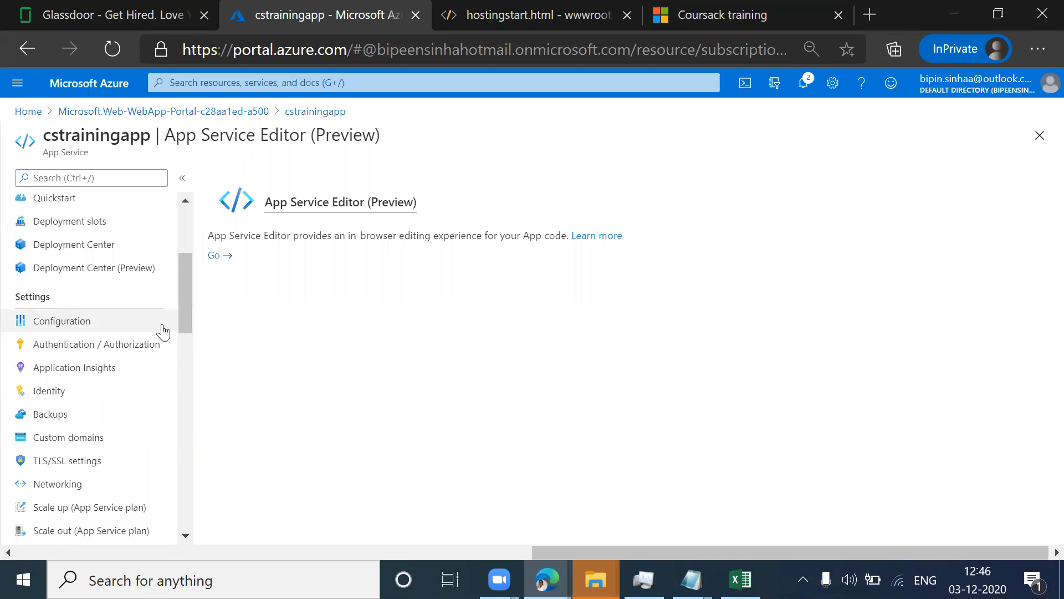
click(61, 376)
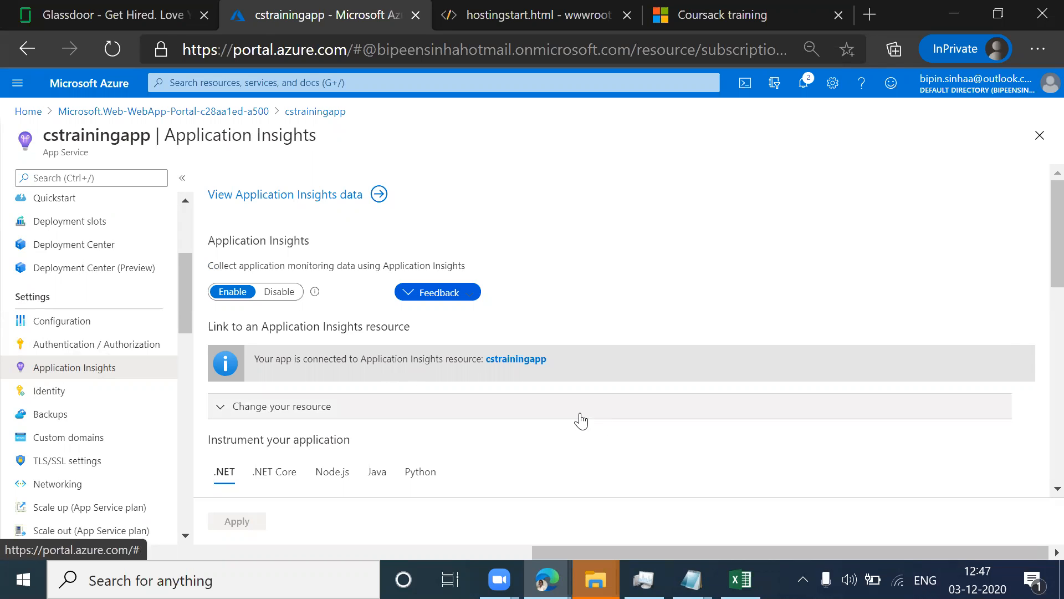
Step: View the Application Insights data for cstrainingapp and examine the usage, reliability, responsiveness and browser charts on its application dashboard
click(318, 198)
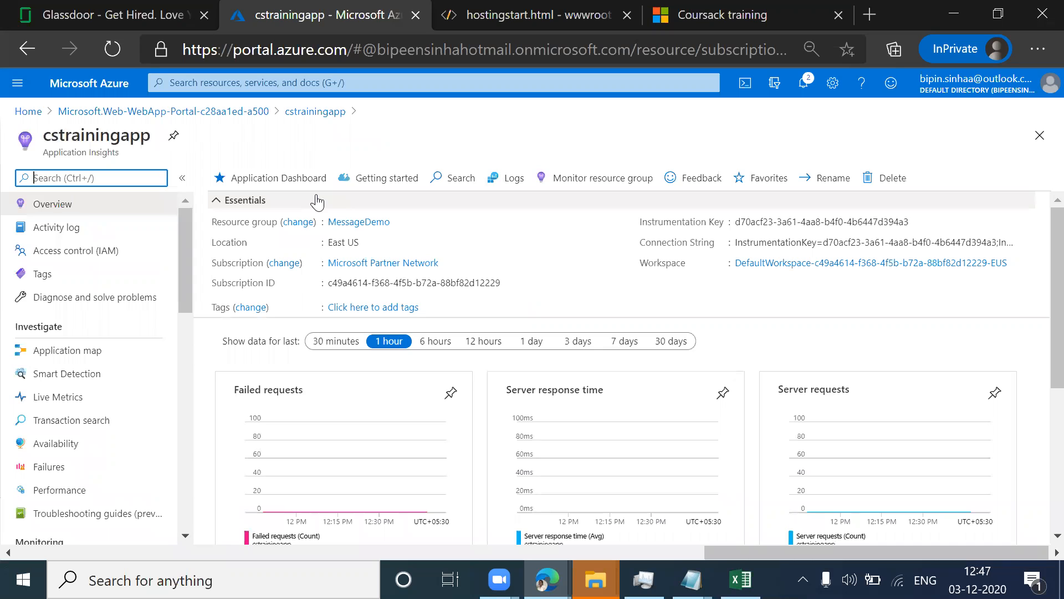
click(265, 181)
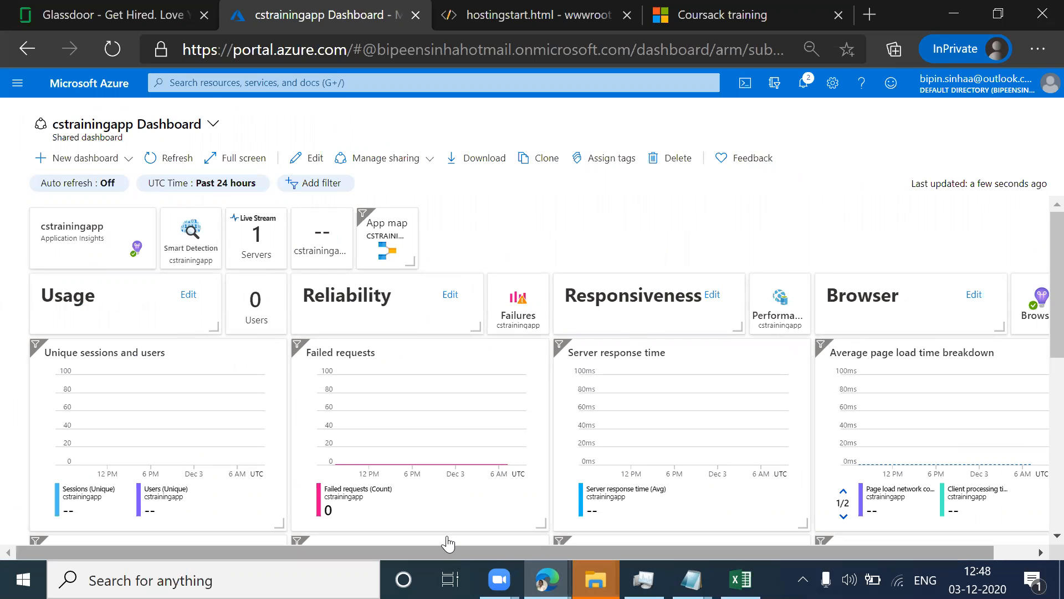
drag(773, 549, 870, 542)
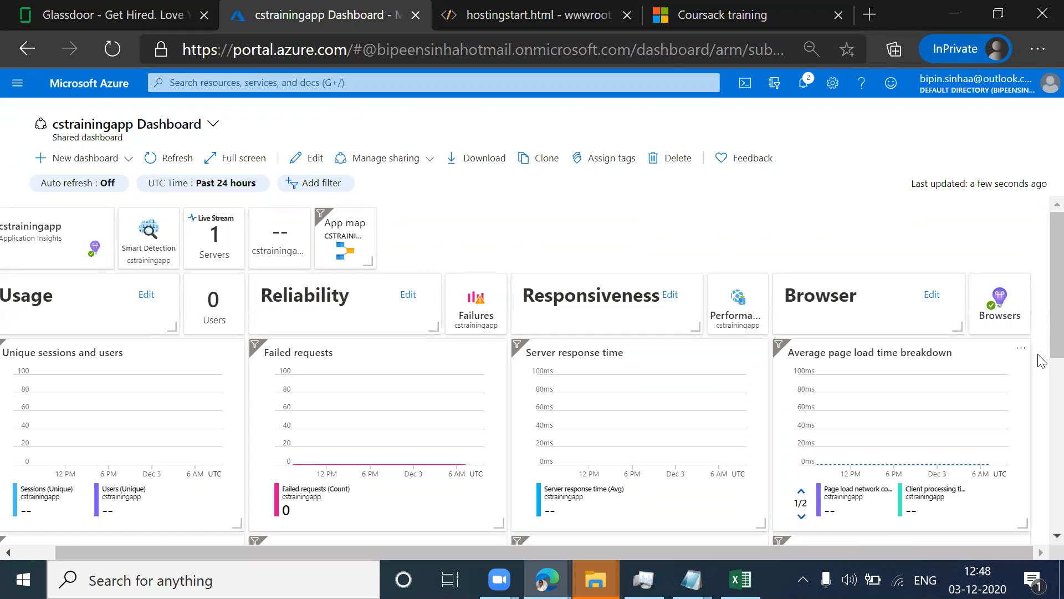
Step: Examine the availability, exception, CPU, process I/O and memory charts in the lower part of the cstrainingapp dashboard
scroll(1039, 344, down, 2)
scroll(1042, 373, down, 2)
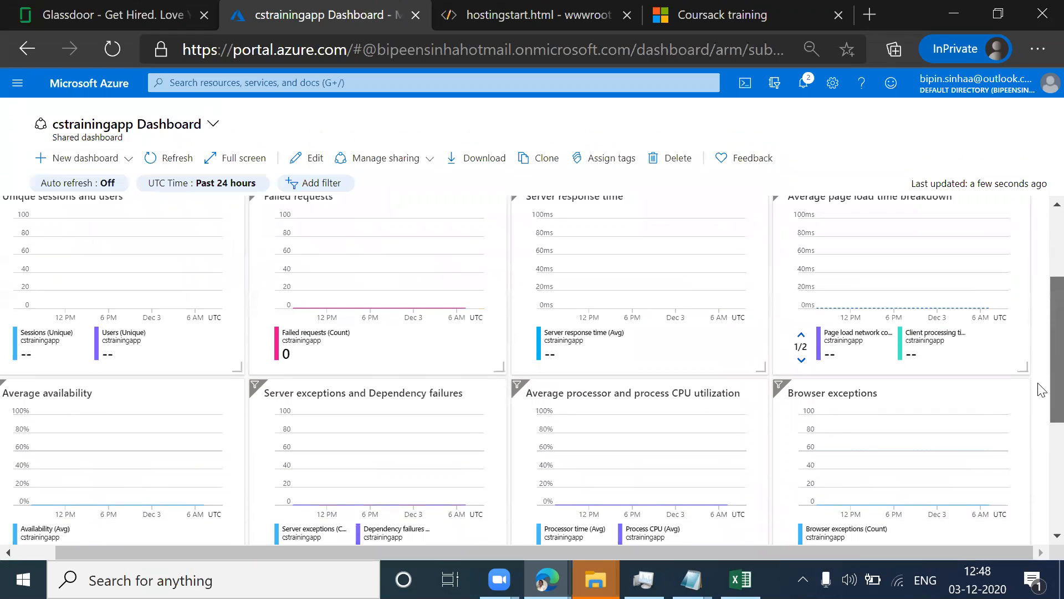
scroll(1042, 416, down, 1)
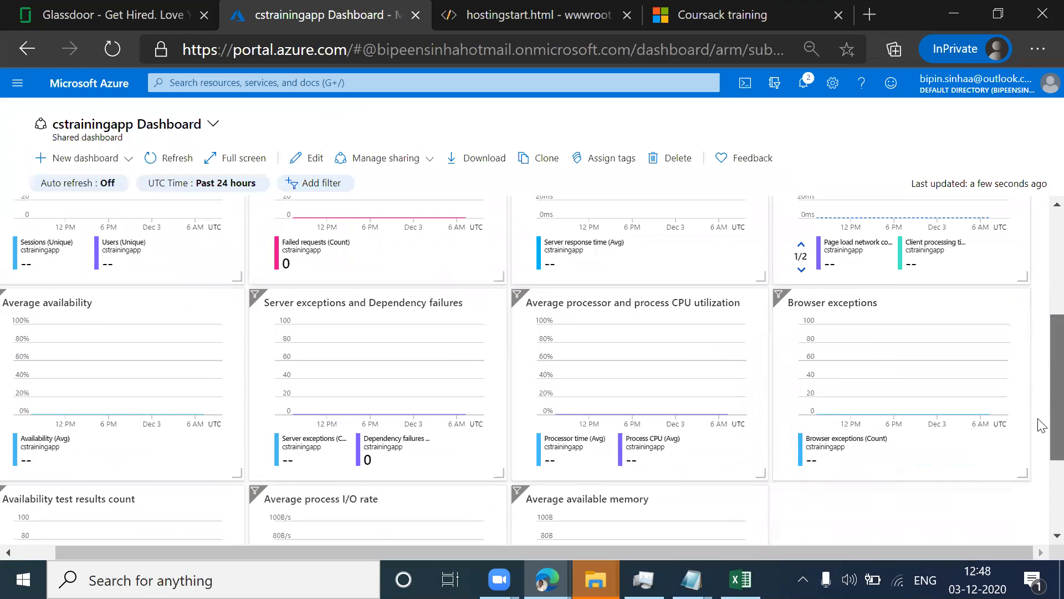
scroll(1040, 433, down, 1)
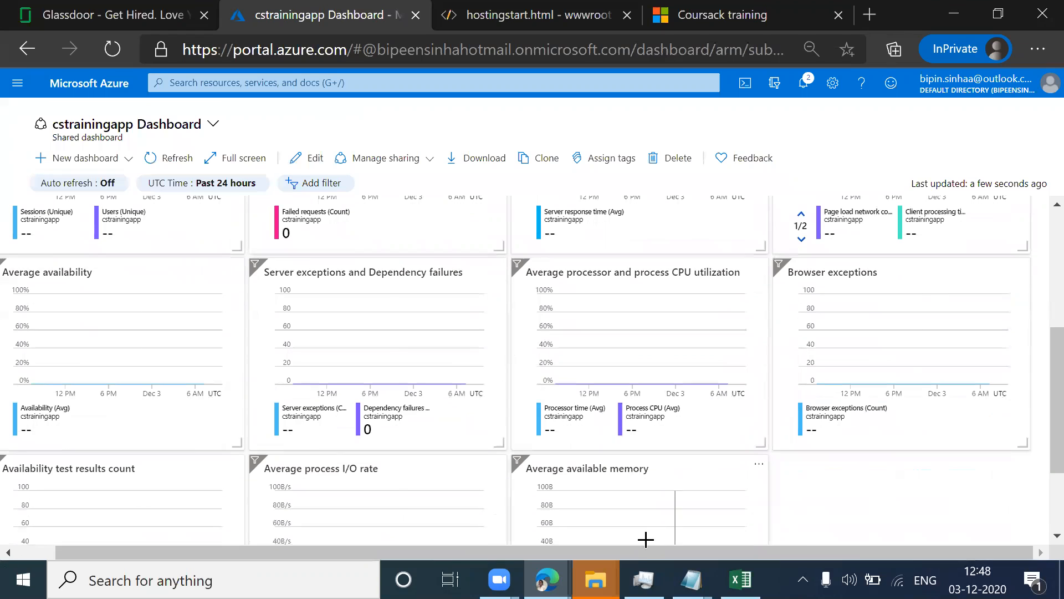
scroll(621, 551, left, 1)
scroll(610, 554, left, 2)
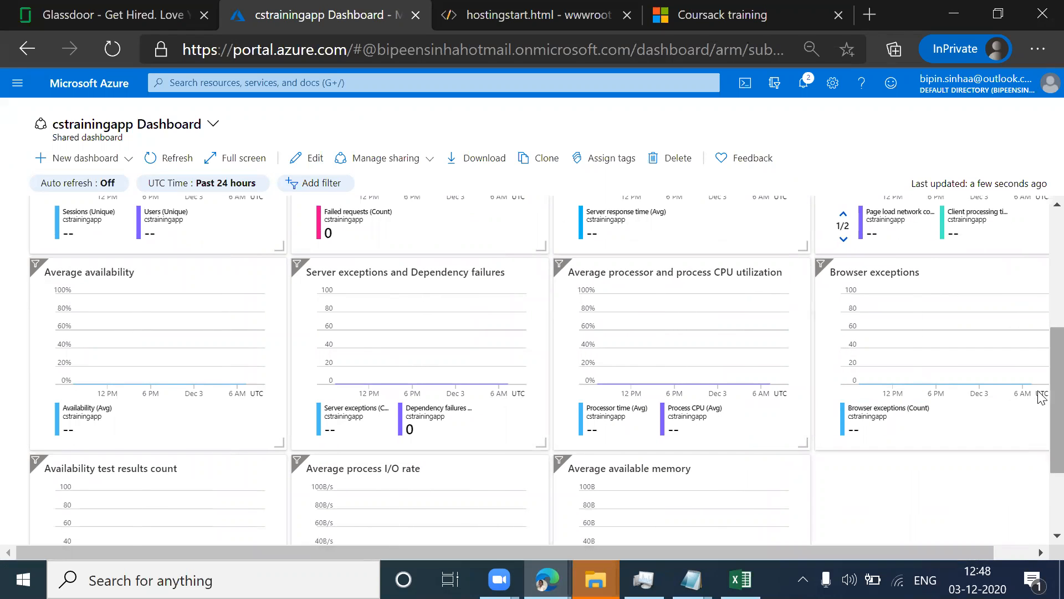
scroll(1041, 405, down, 2)
scroll(1040, 443, down, 1)
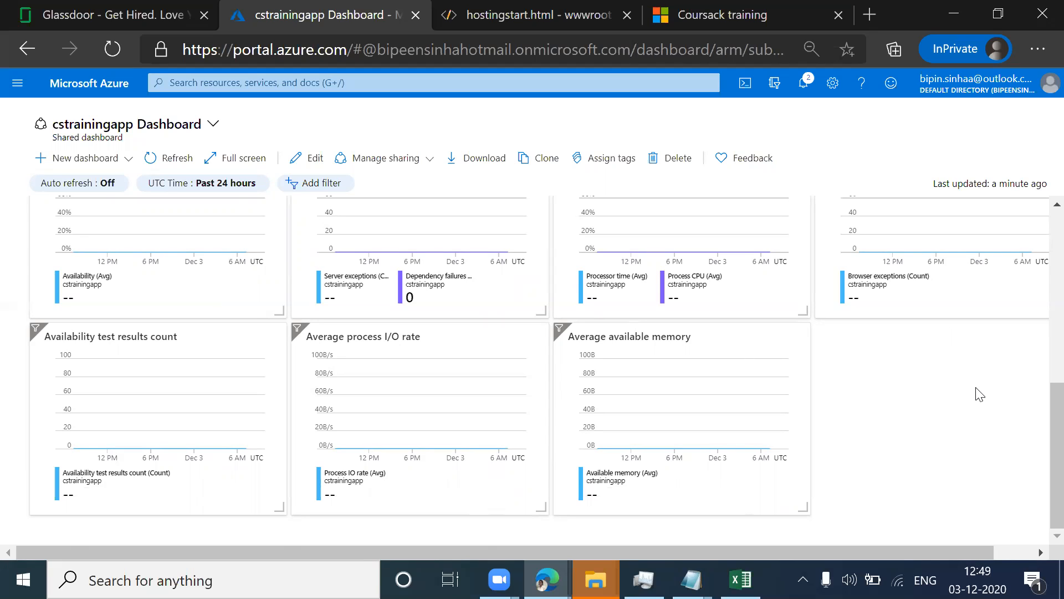
drag(1041, 489, 1038, 276)
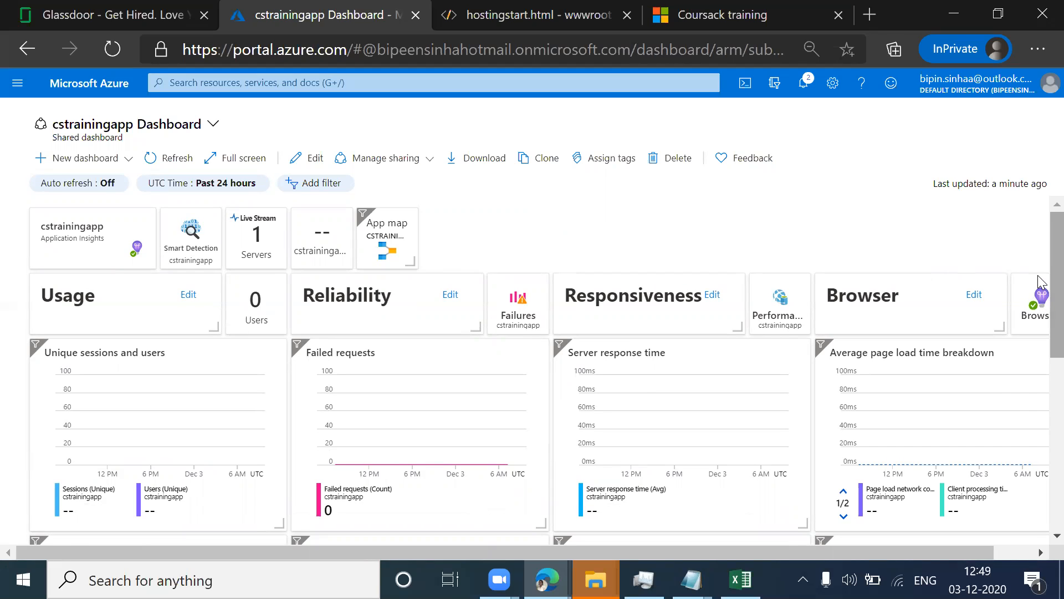
Step: View the Live Metrics of the cstrainingapp servers and its Application map, briefly opening and closing the map's getting-started page
click(255, 262)
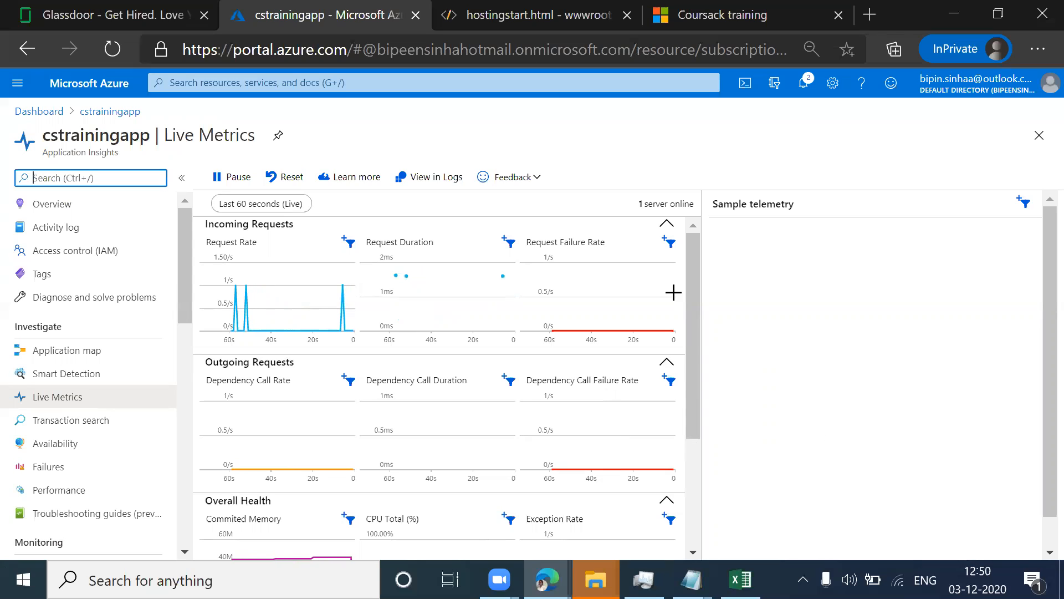
click(60, 352)
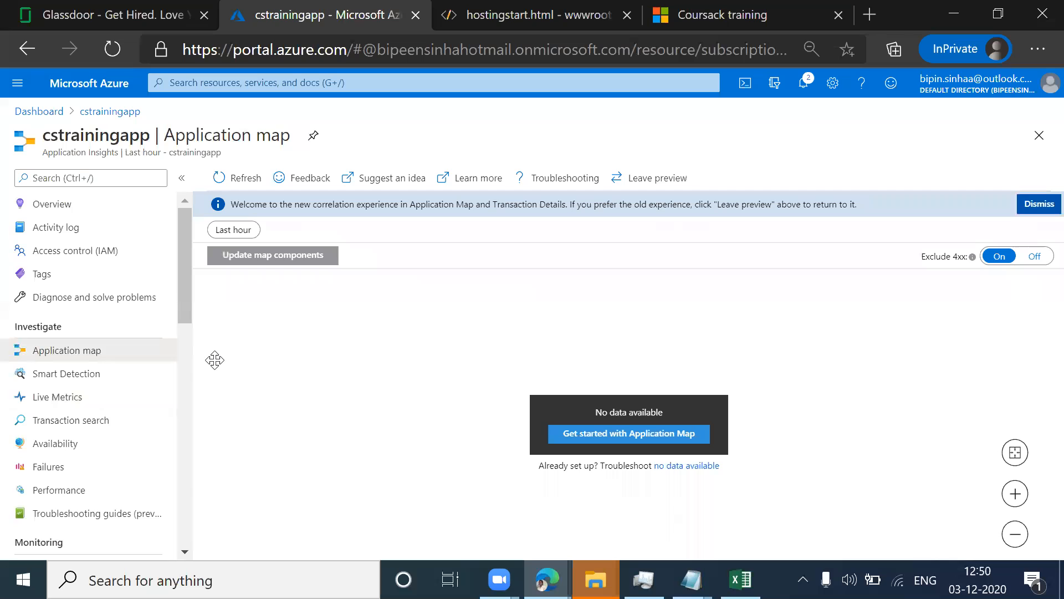
click(643, 434)
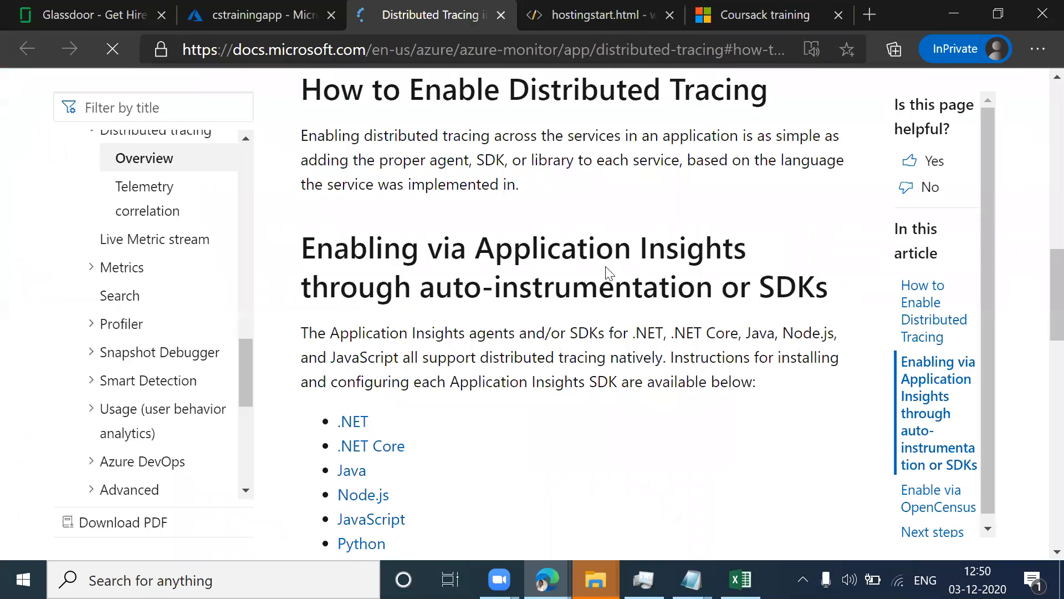
click(501, 15)
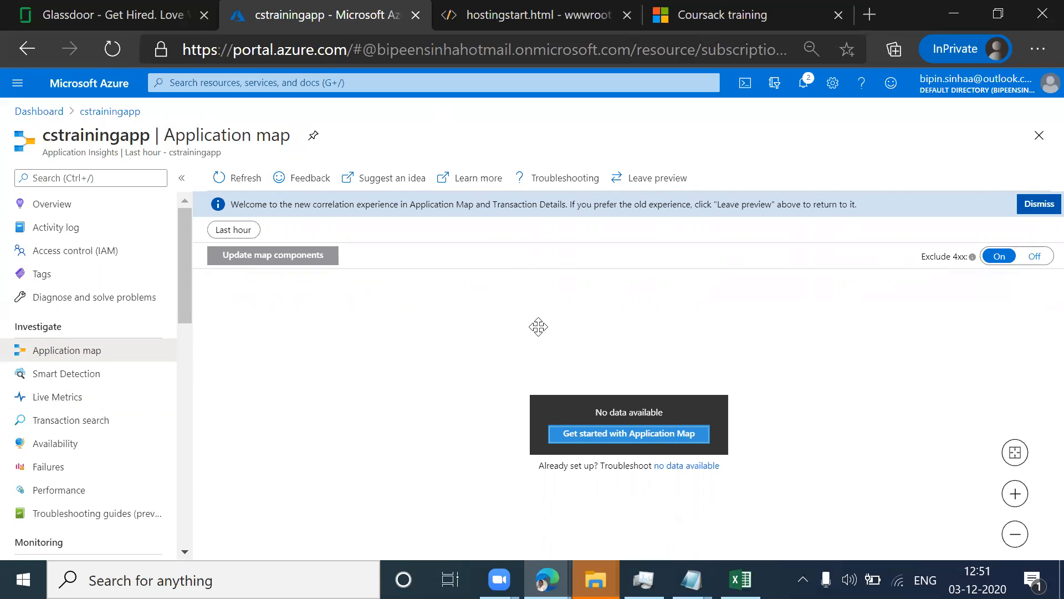
Step: Leave Application Insights and open the cstrainingapp web app from the App Services list on the portal home
click(103, 111)
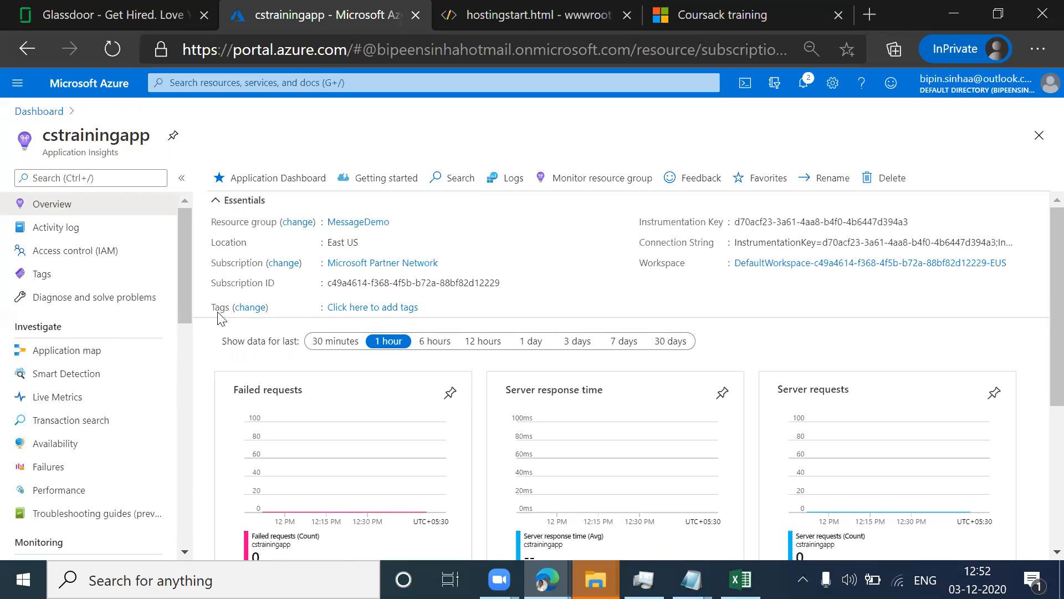
click(104, 85)
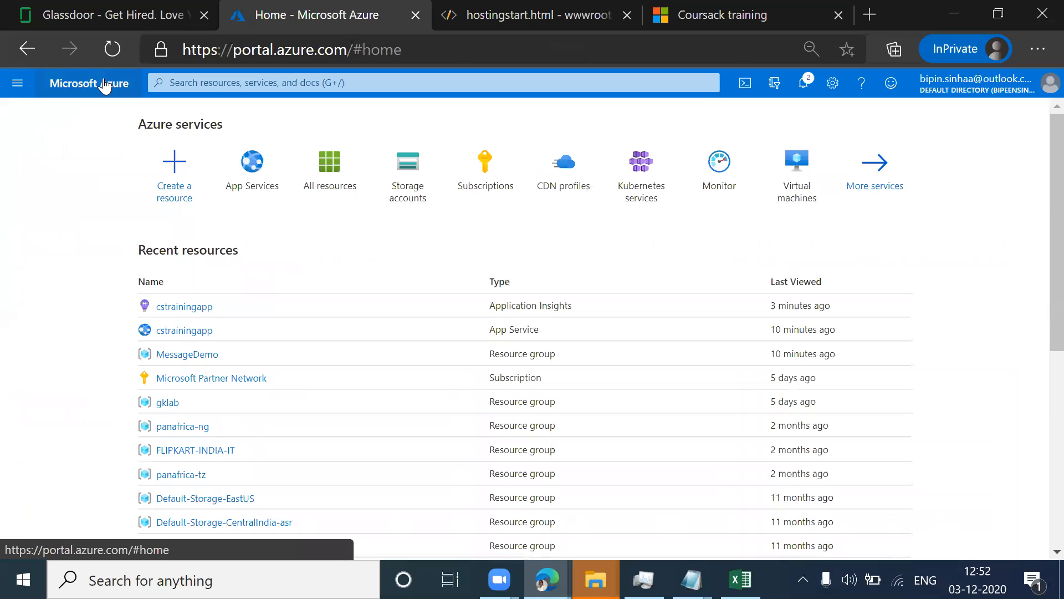
click(258, 184)
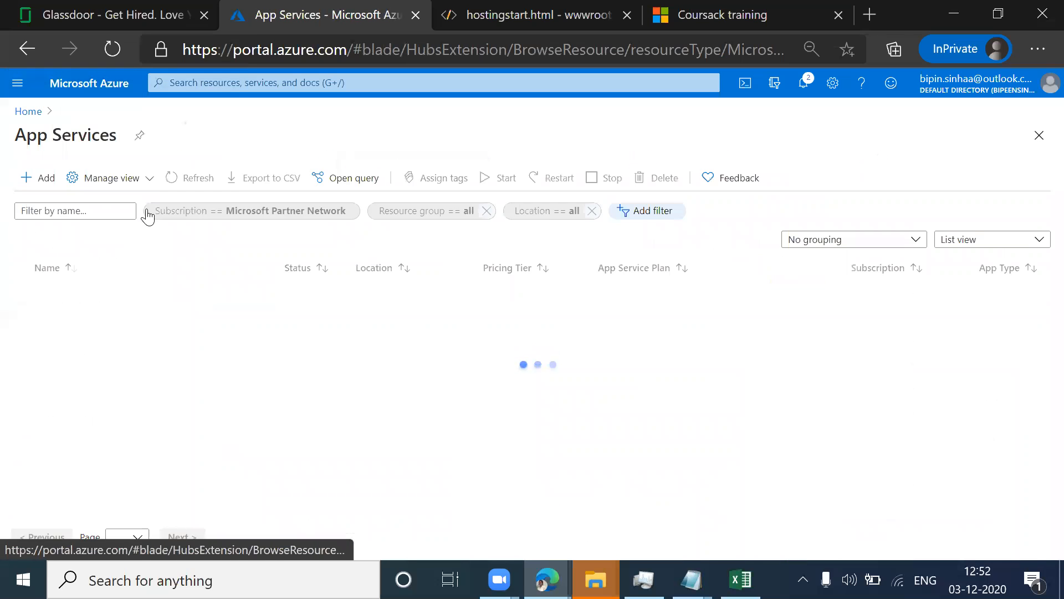
click(68, 305)
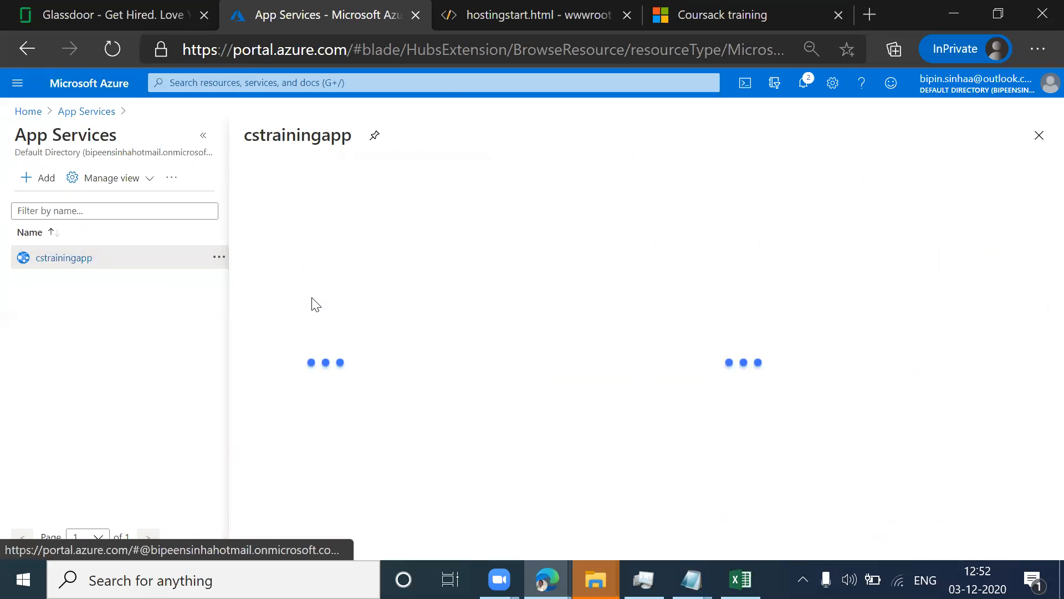
Step: Scale up the App Service plan of cstrainingapp to the P1V2 production pricing tier and apply it
scroll(313, 304, down, 4)
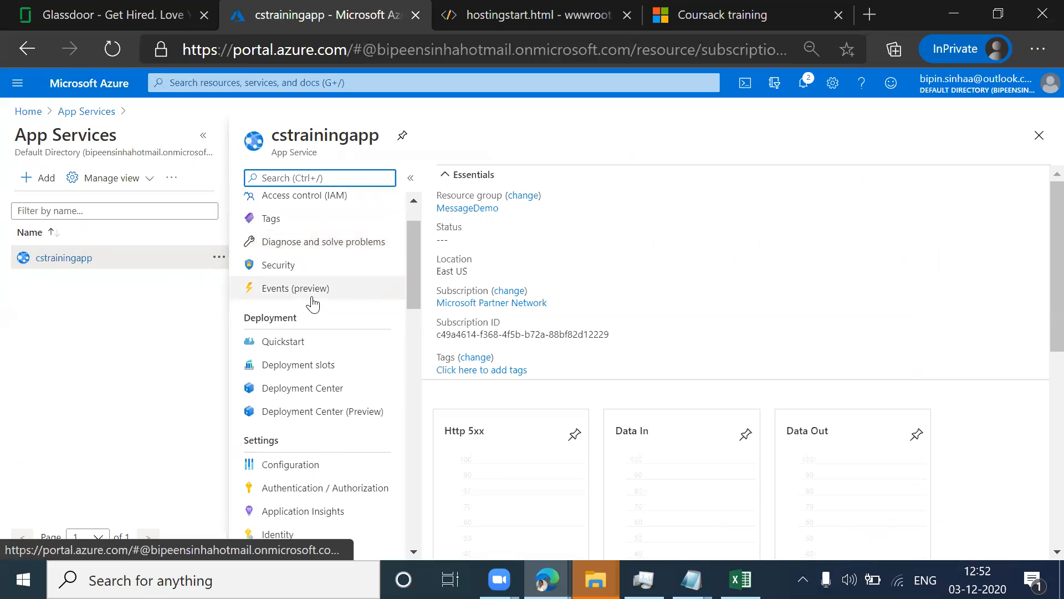
scroll(314, 304, down, 2)
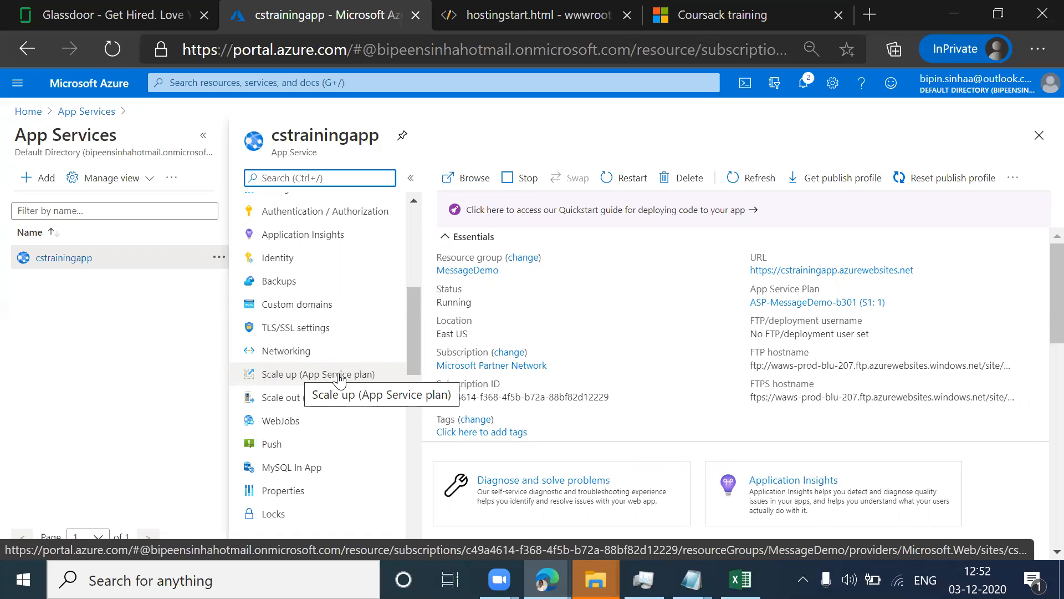
click(293, 381)
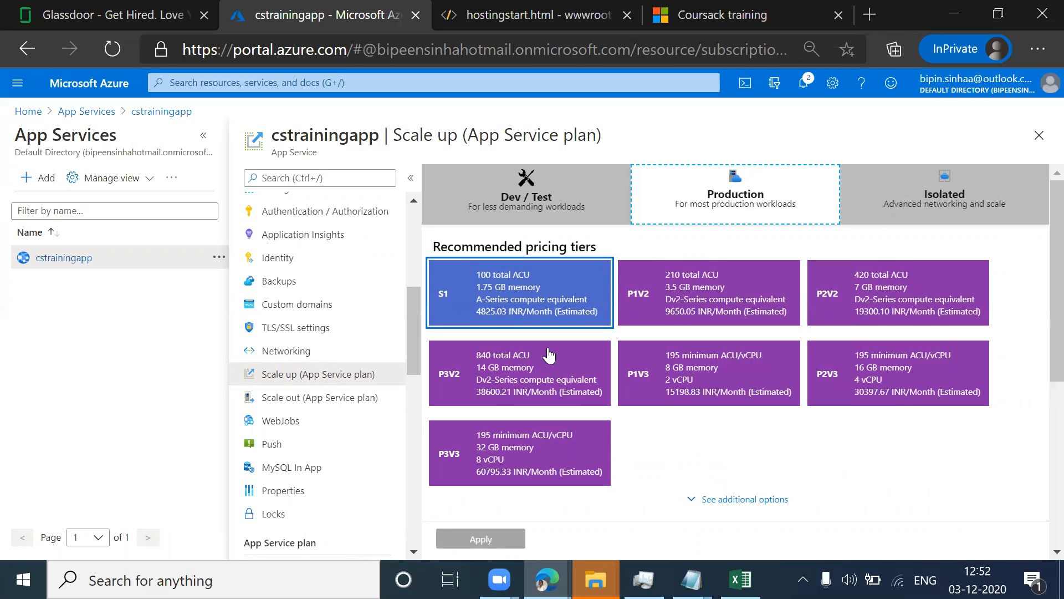
click(701, 295)
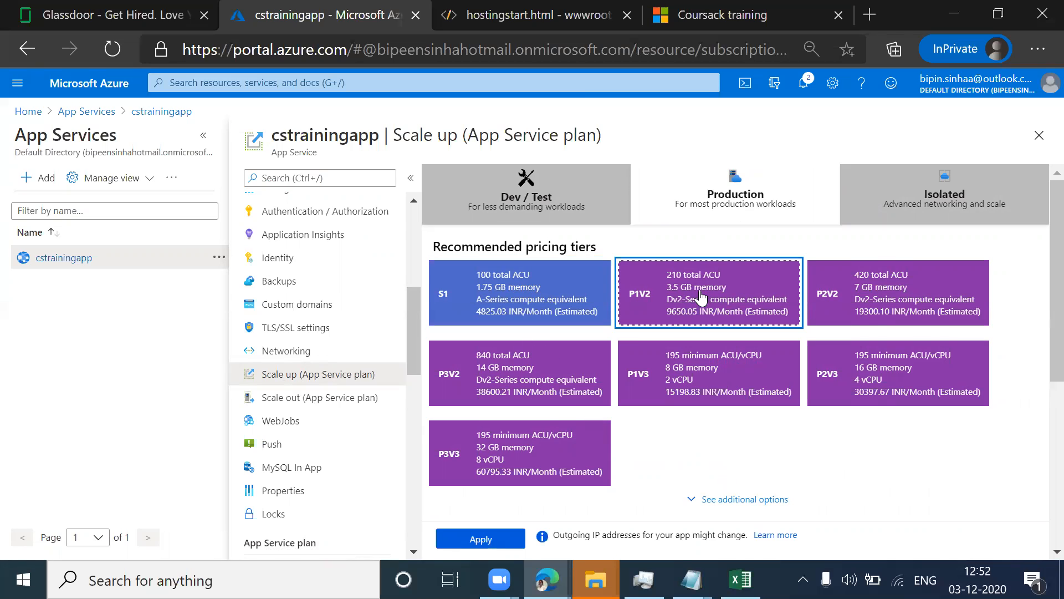
click(481, 538)
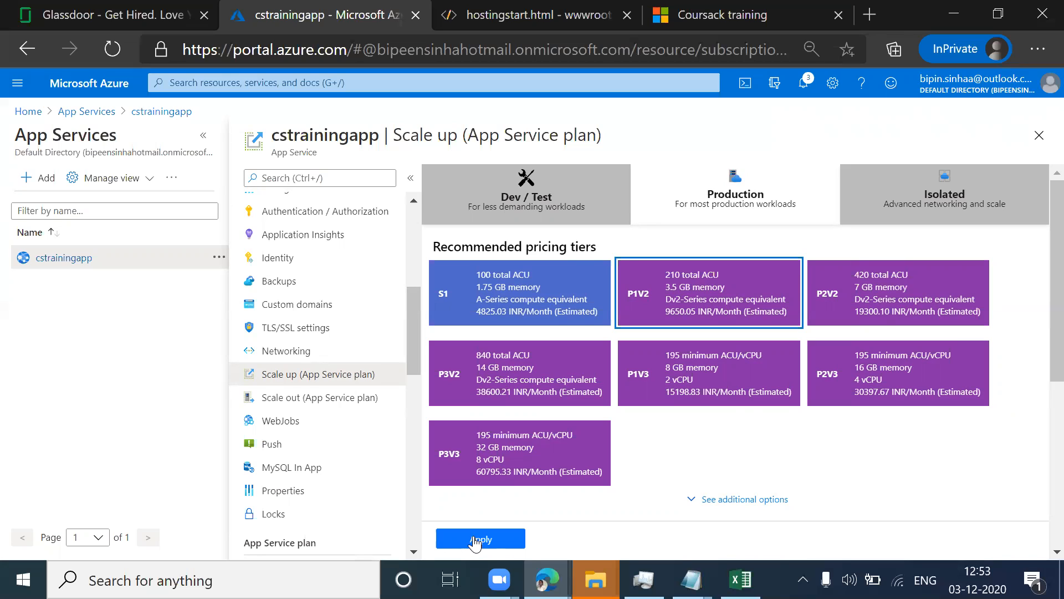
Step: View the scale out settings of cstrainingapp and examine the manual instance count and custom autoscale options
click(317, 407)
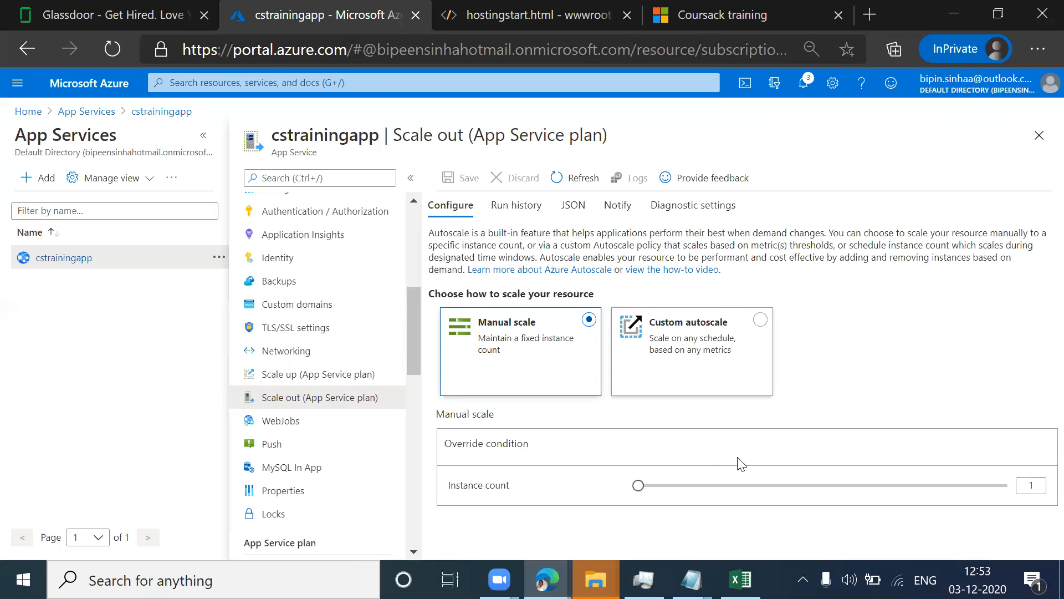
click(1041, 486)
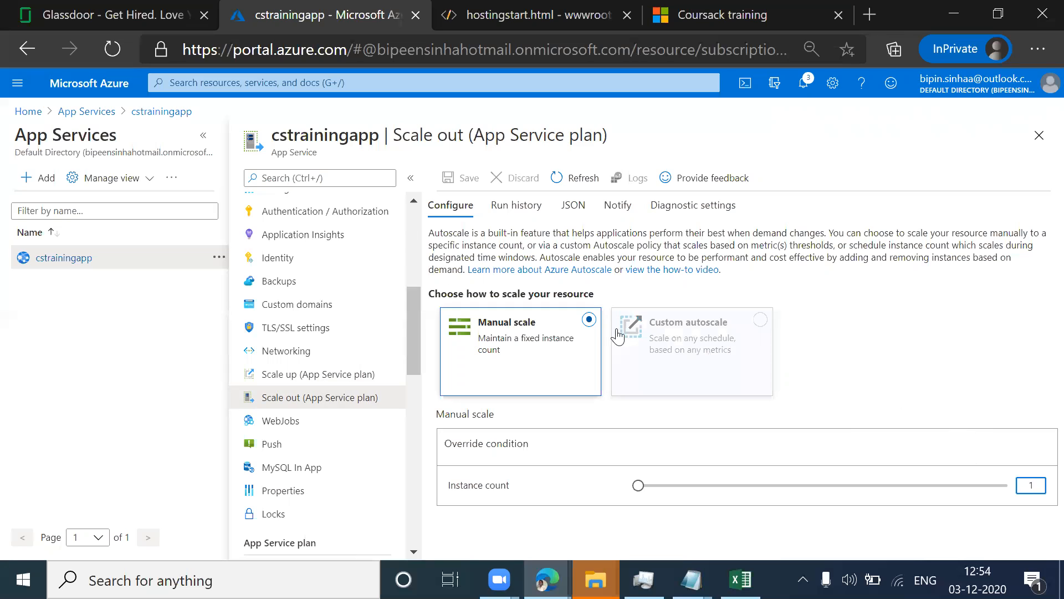
Step: In the custom domains settings of cstrainingapp, start adding the domain coursack.com and validate it
click(298, 313)
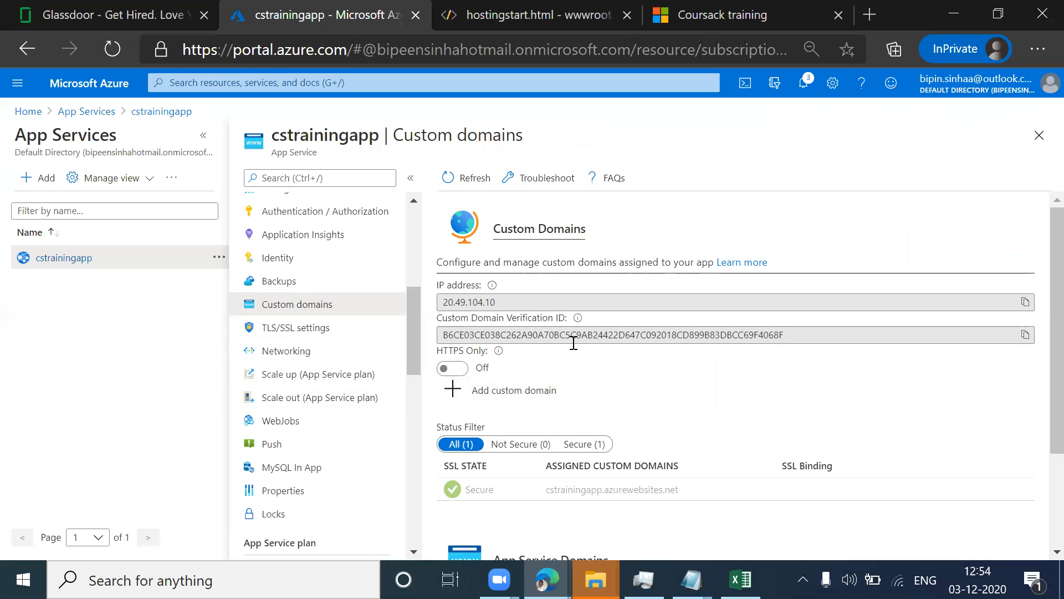
click(453, 393)
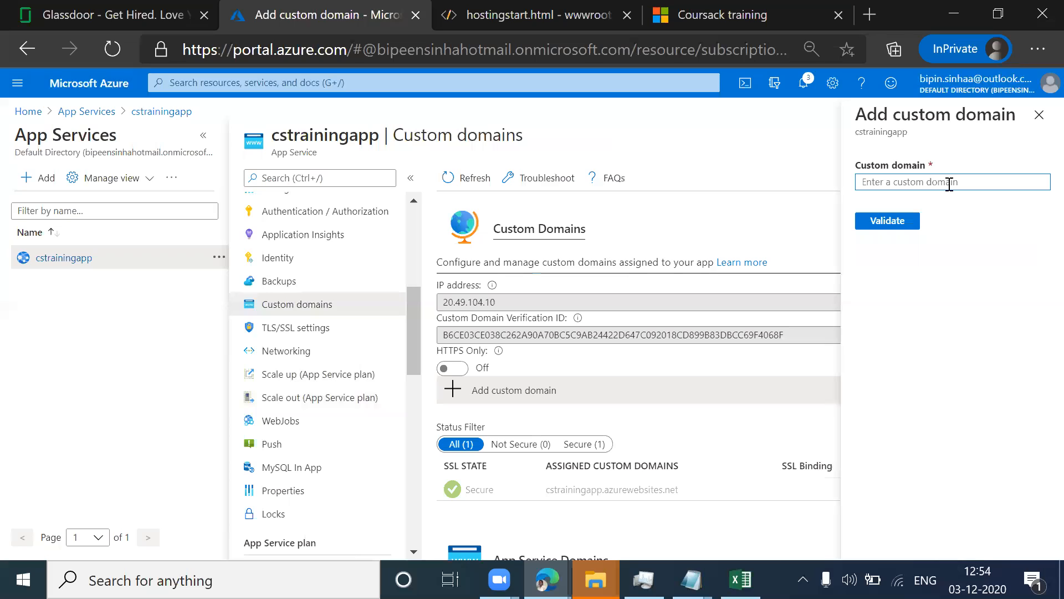
text(cour)
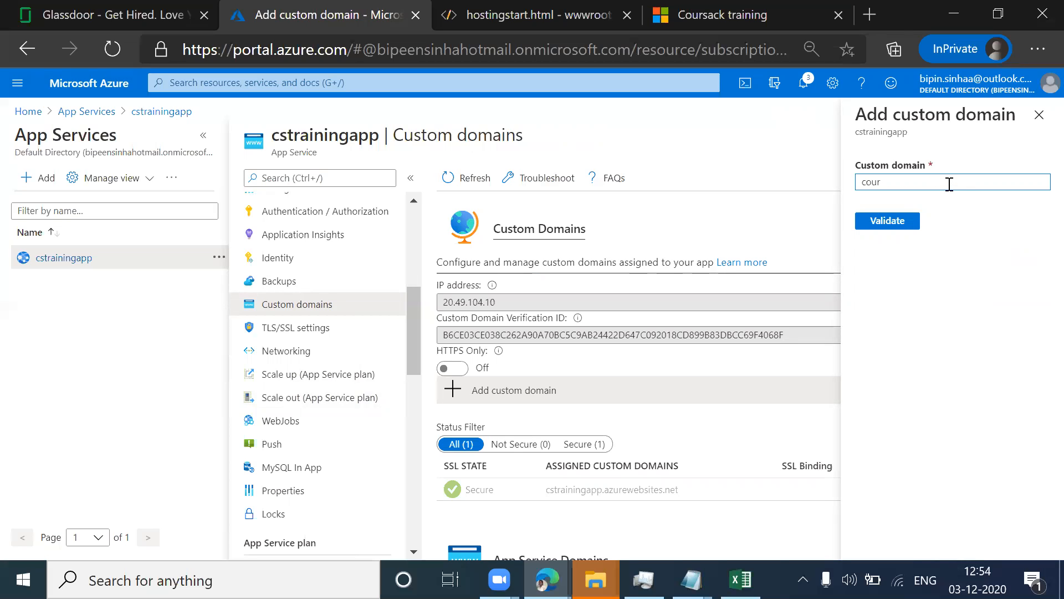
text(sack.com)
click(903, 222)
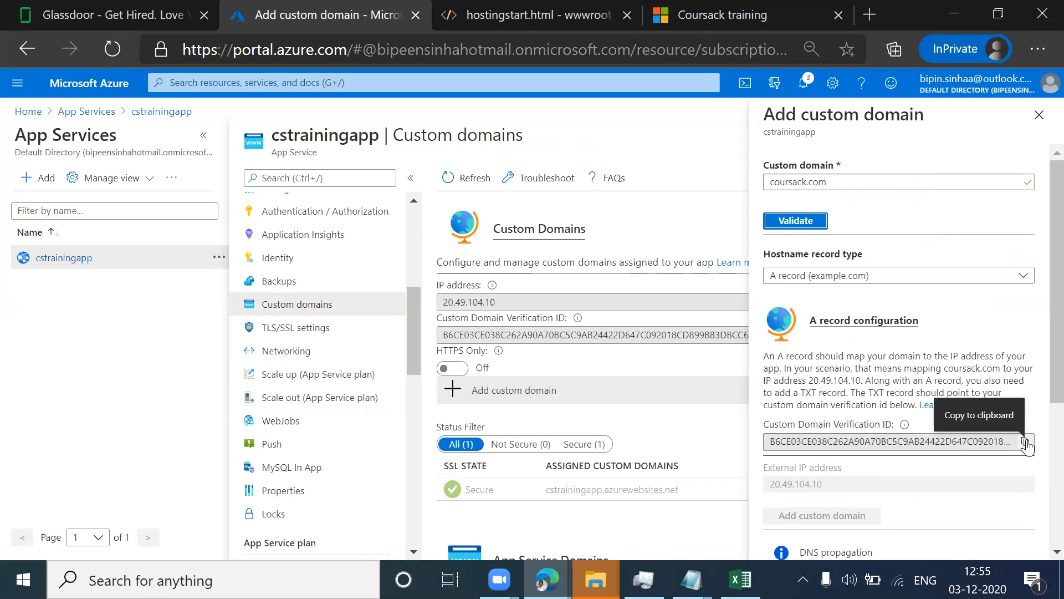
Step: Examine the A record configuration, verification ID, DNS propagation and domain ownership details for coursack.com
scroll(1041, 370, down, 3)
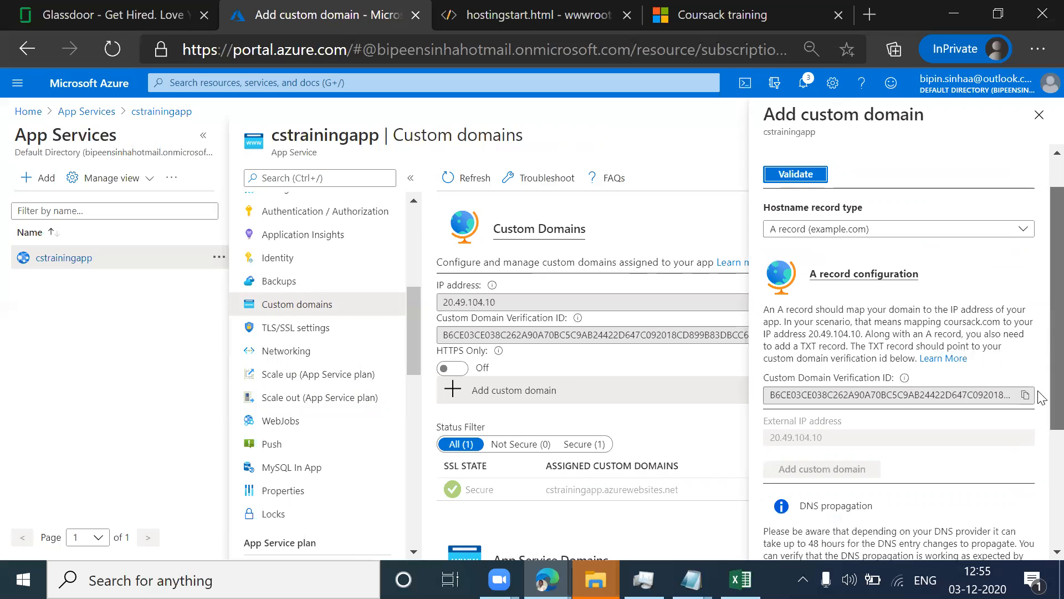
scroll(1042, 416, down, 1)
scroll(1043, 423, down, 2)
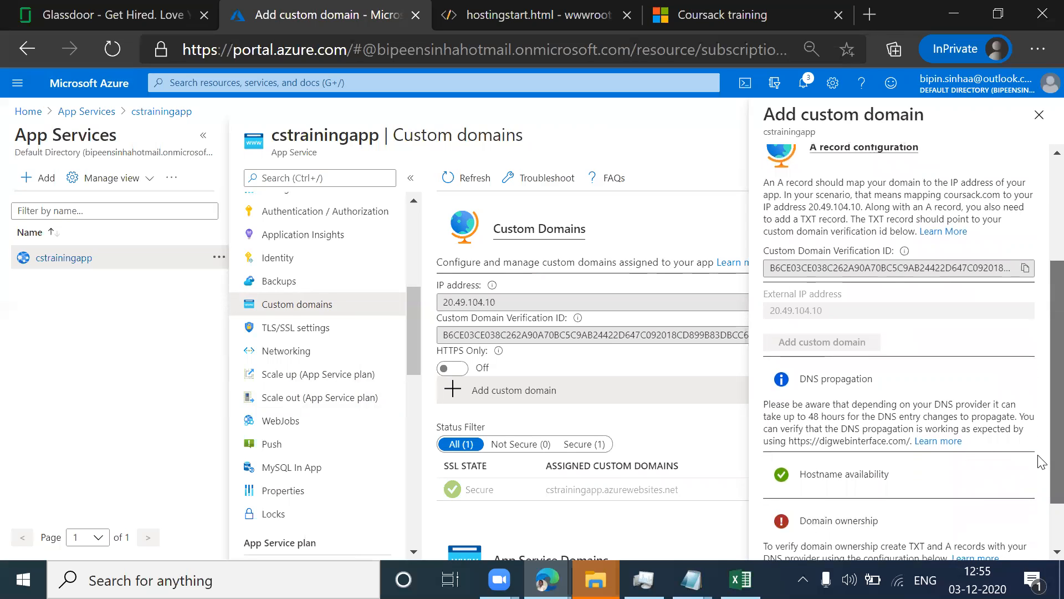
scroll(1040, 446, up, 3)
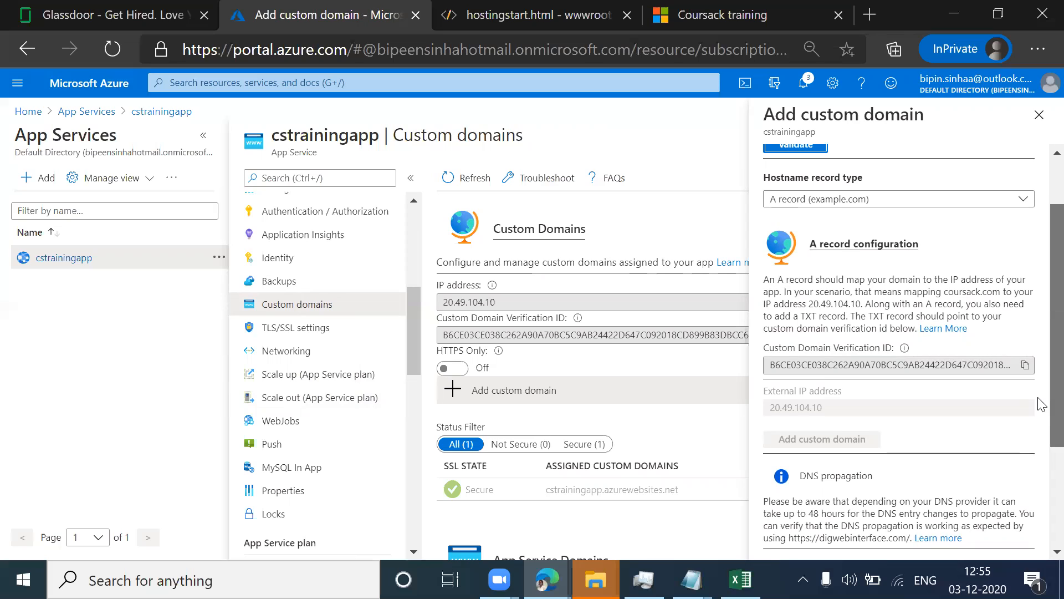
scroll(1041, 404, up, 1)
scroll(1041, 404, up, 3)
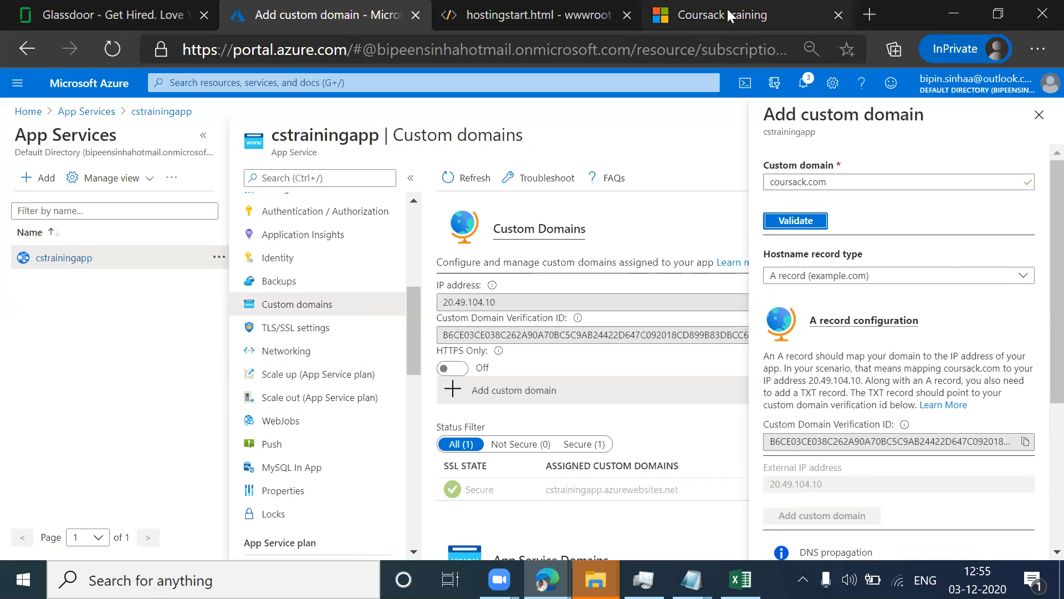
Step: Switch to the live Coursack training site and highlight its cstrainingapp.azurewebsites.net address
click(746, 17)
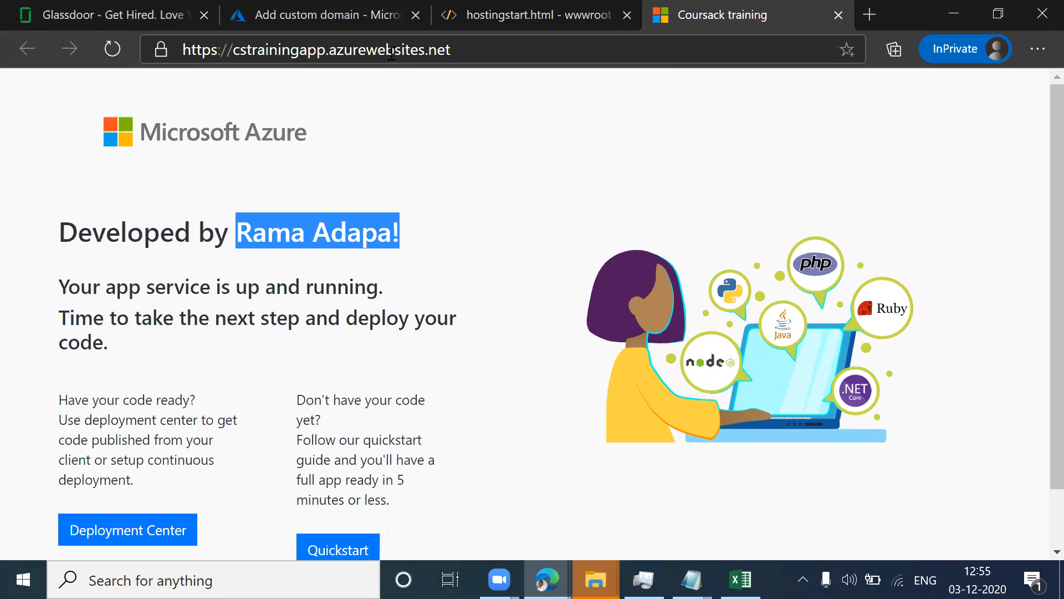
drag(462, 52, 232, 44)
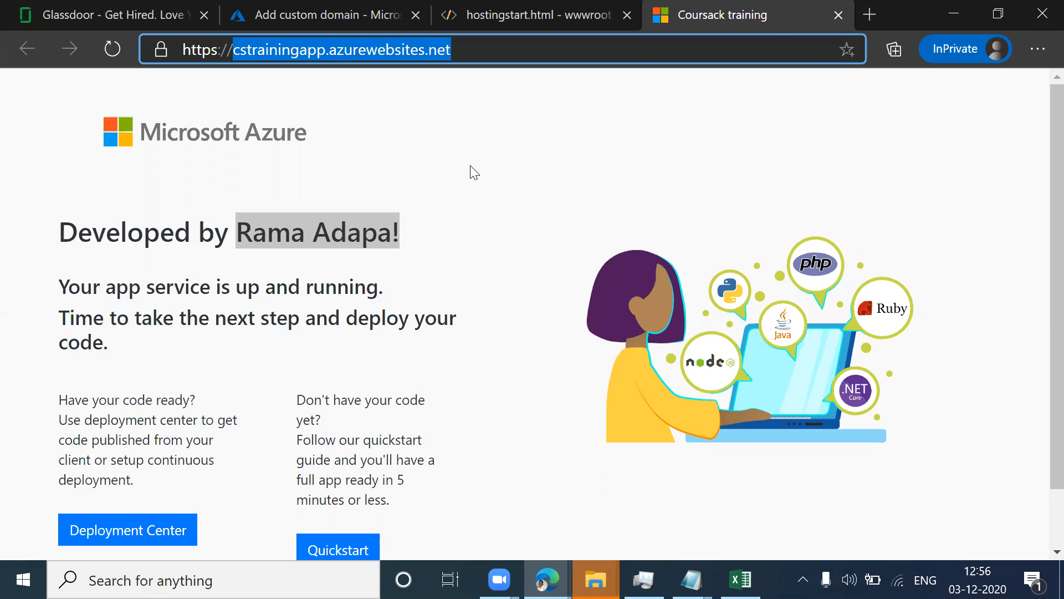
Step: Minimize the InPrivate browser window and open godaddy.com in a new tab of the regular browser window
click(954, 11)
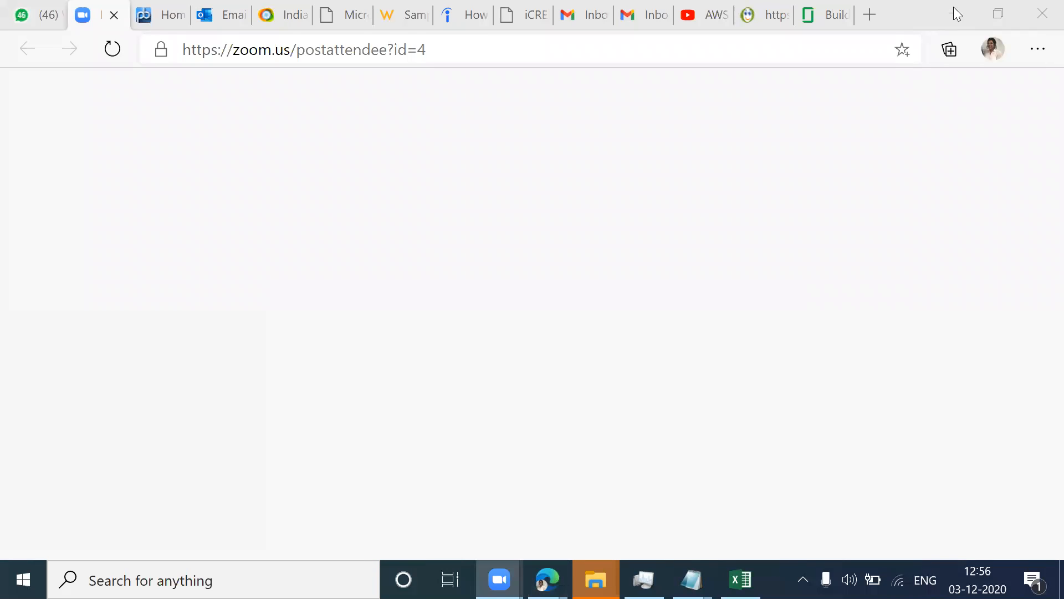
click(870, 15)
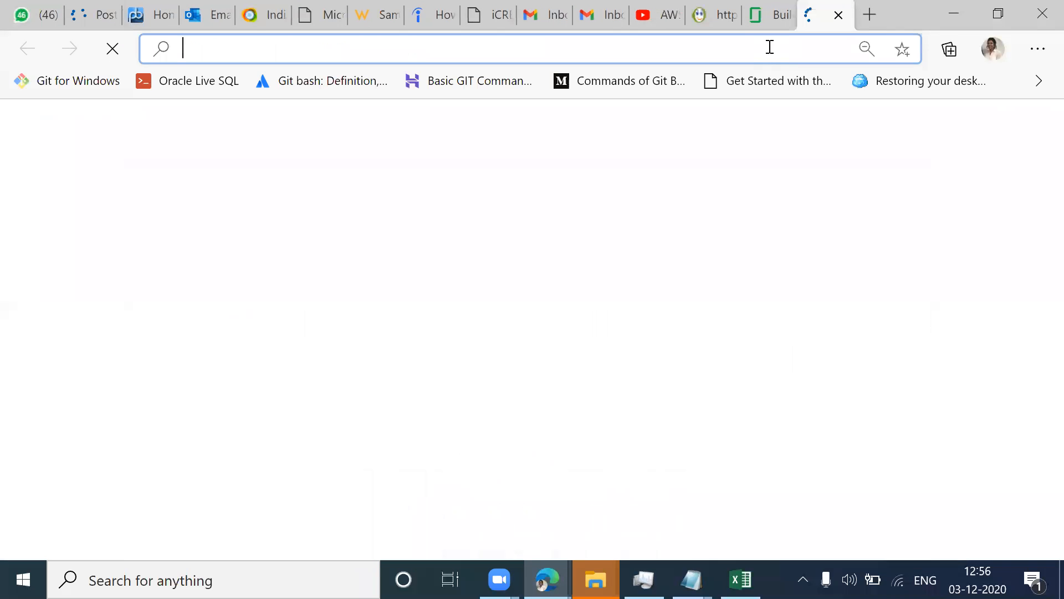
text(godaddy.com)
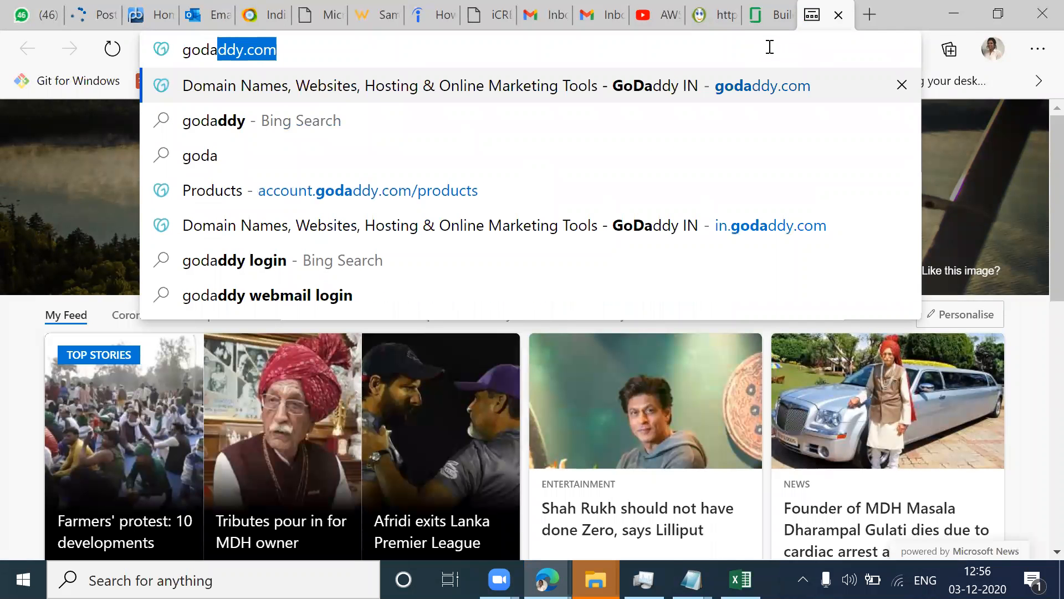
key(Return)
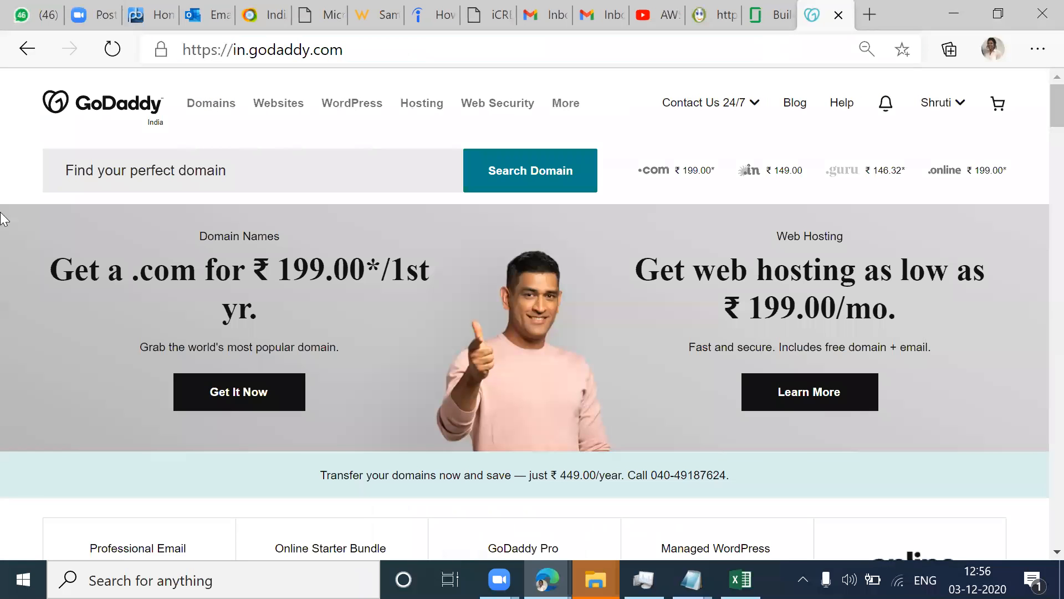
Step: Open the account's list of owned domains in GoDaddy and go to the settings of myawswebapp.club
click(266, 172)
click(935, 108)
click(62, 245)
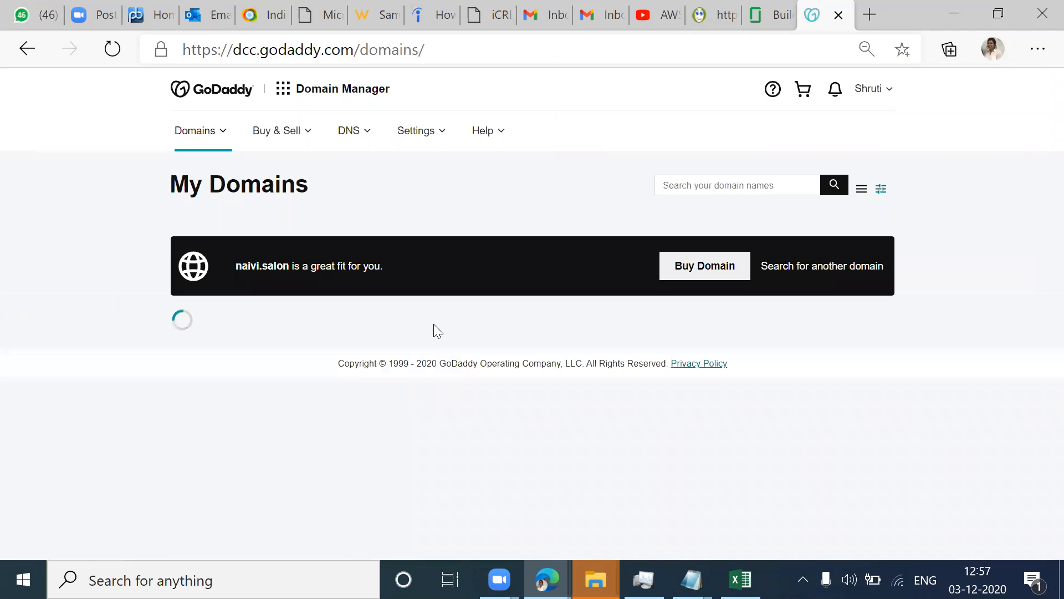
scroll(433, 324, down, 3)
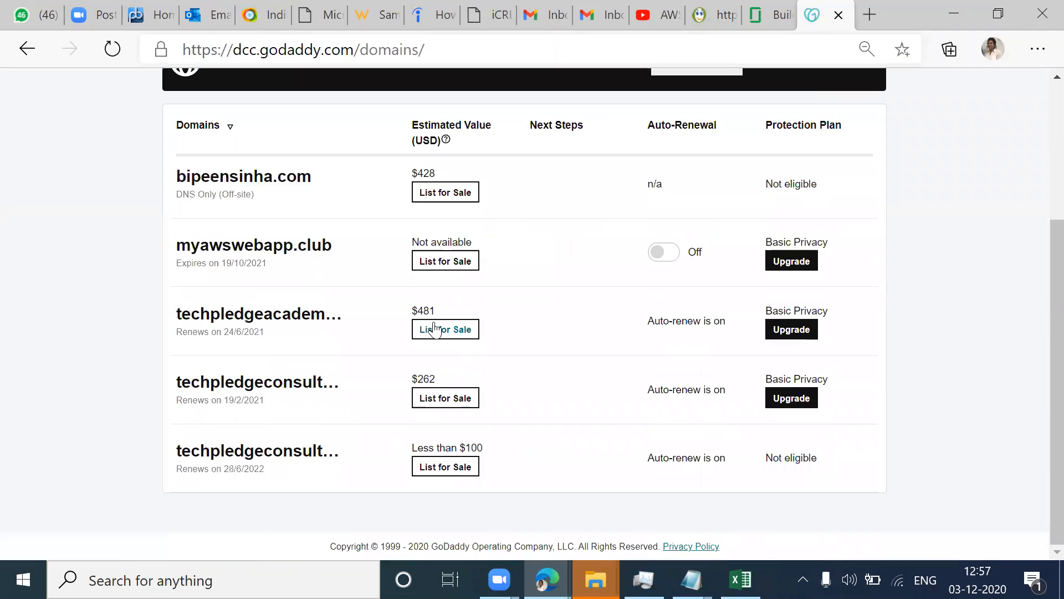
scroll(433, 329, up, 3)
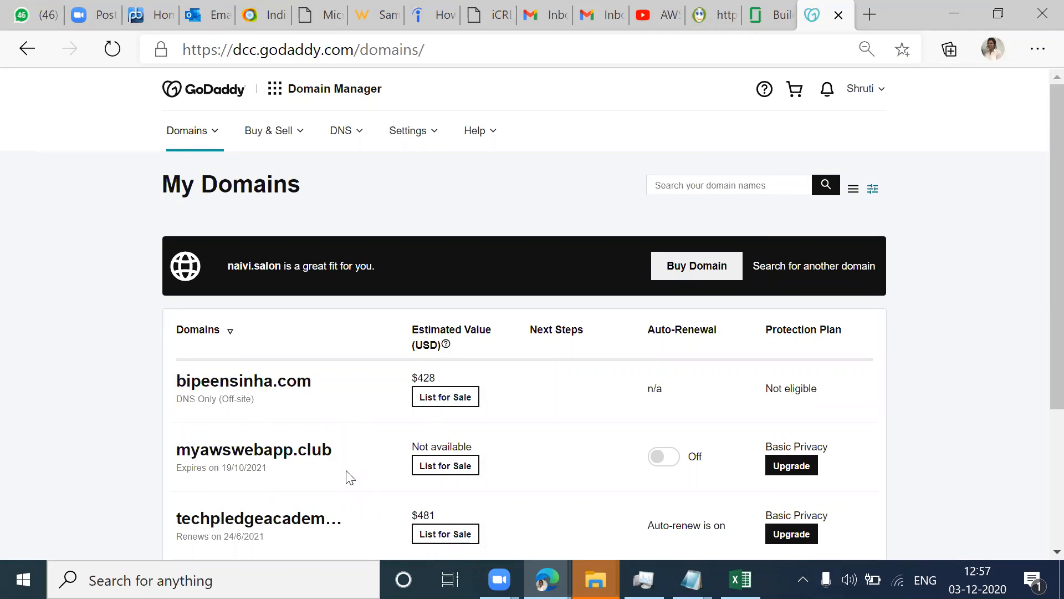
click(322, 461)
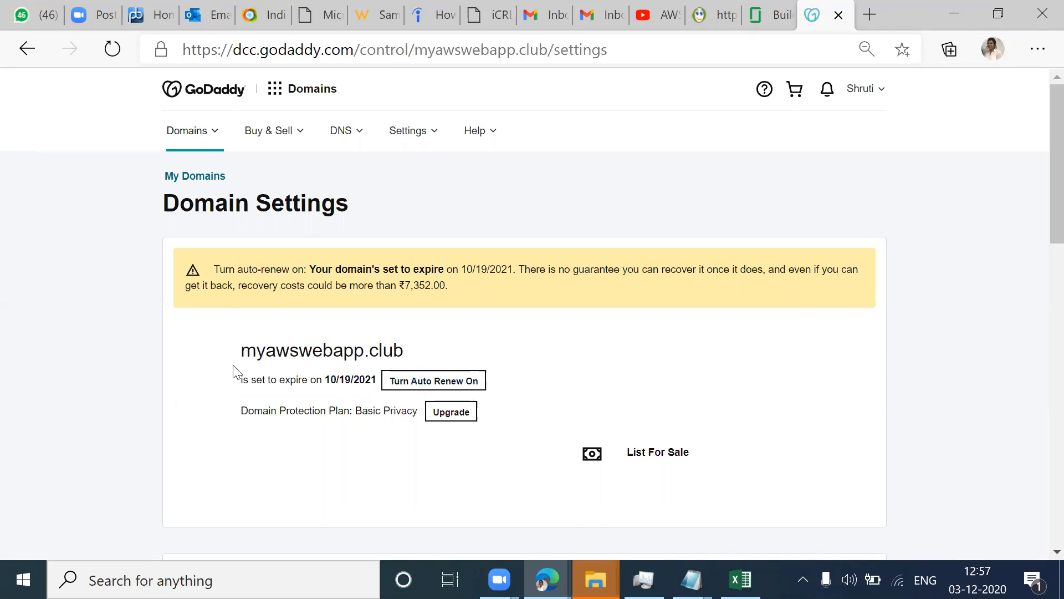
Step: Try to find the domain's DNS zone by searching the managed zones for myaws
scroll(535, 357, down, 5)
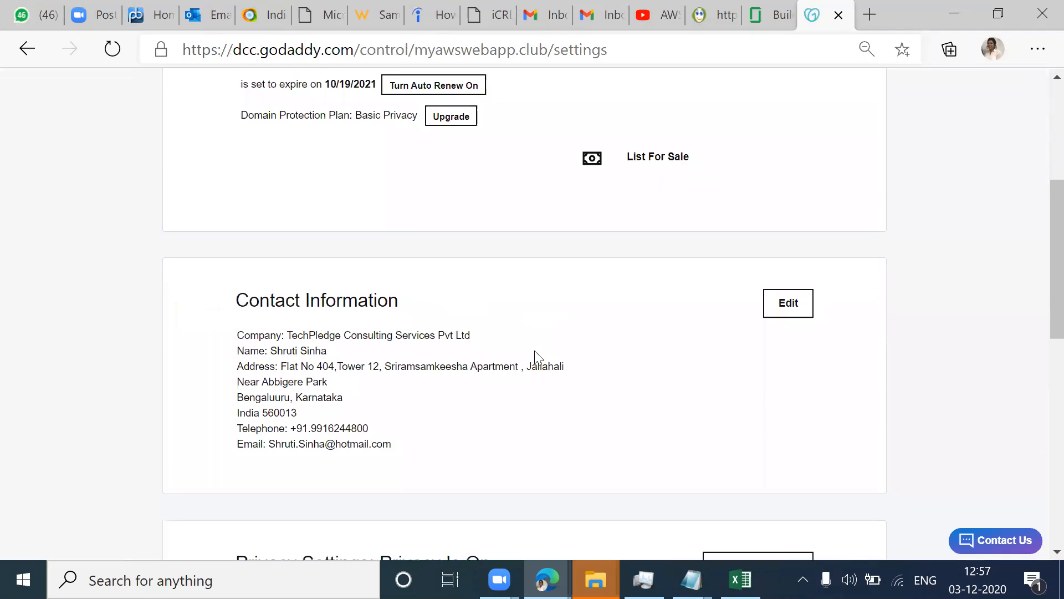
scroll(482, 362, up, 4)
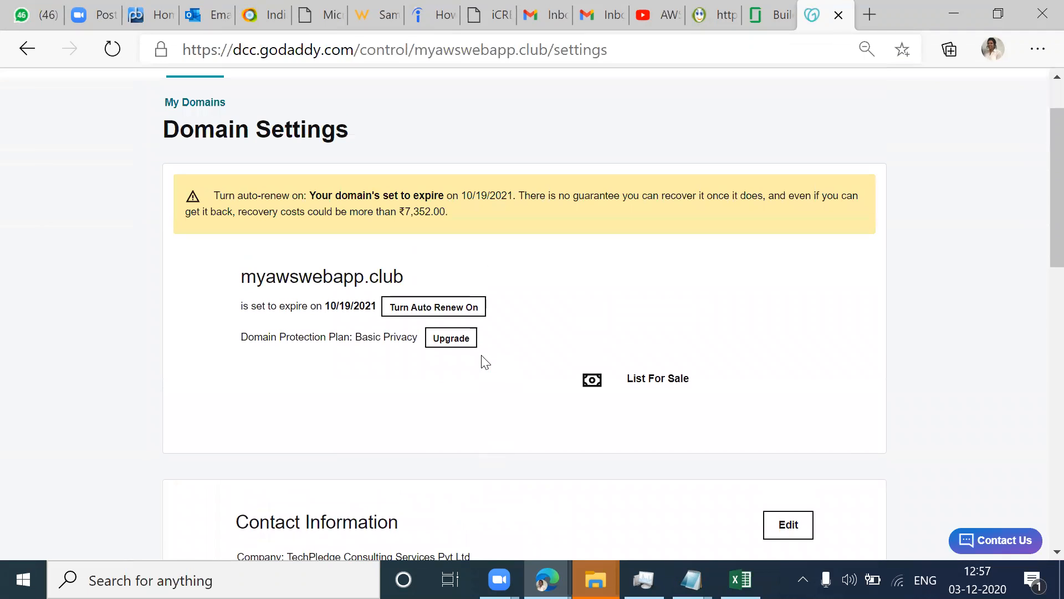
scroll(468, 312, up, 2)
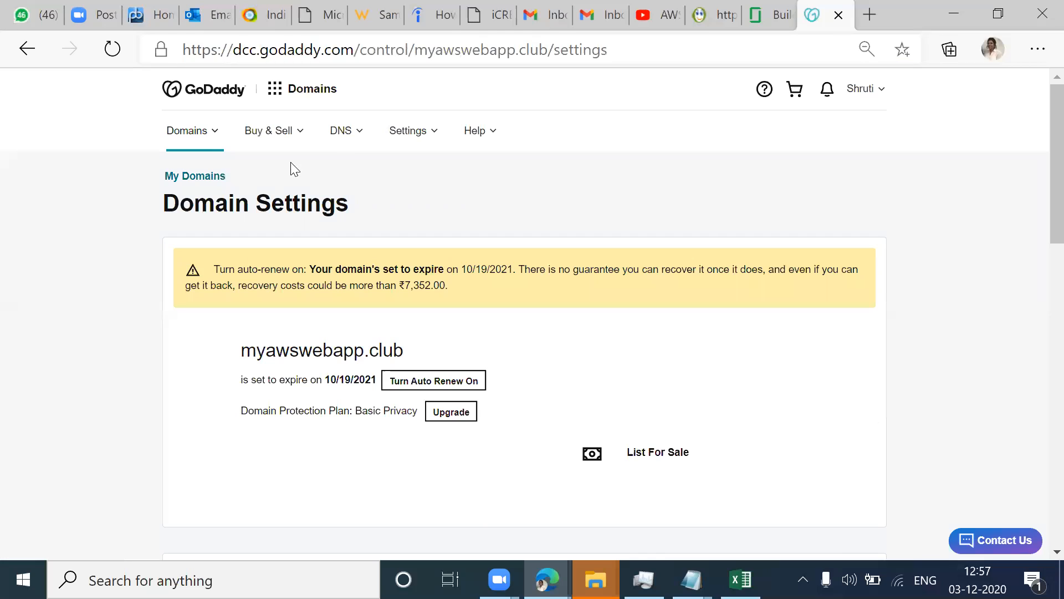
click(350, 134)
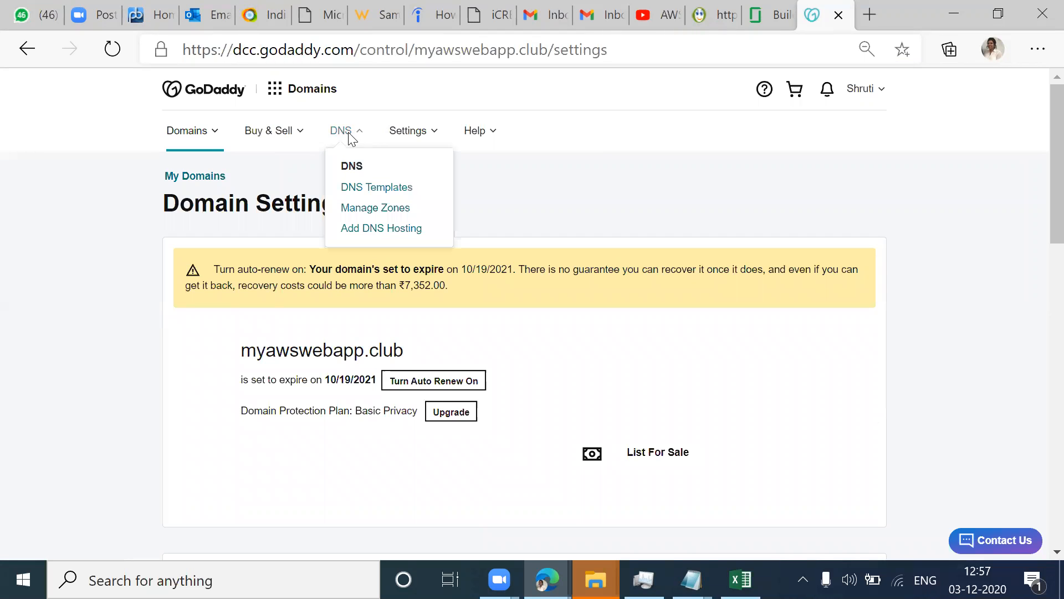
click(359, 210)
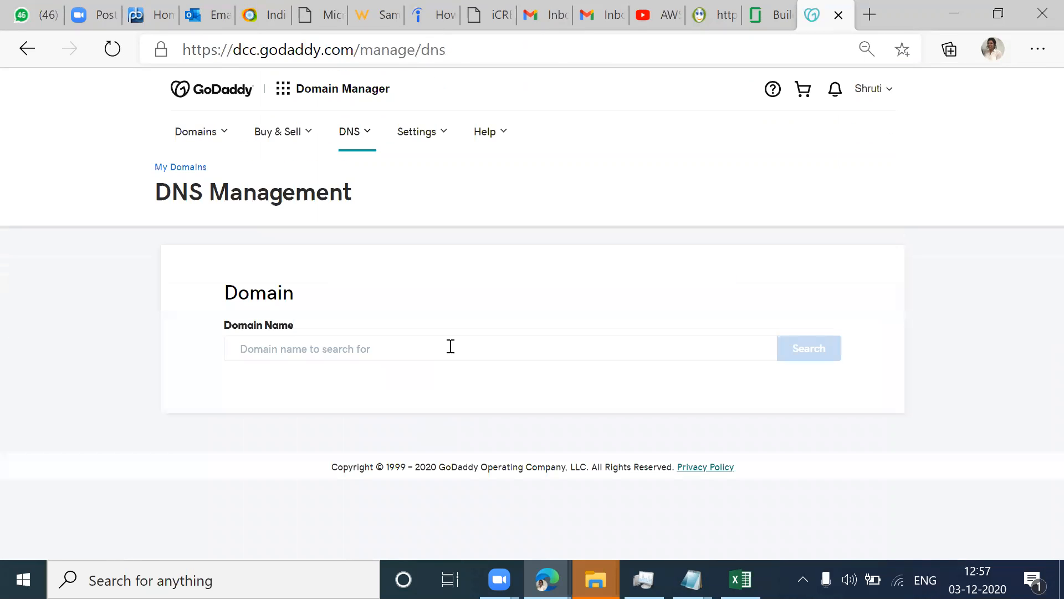
click(394, 354)
text(my)
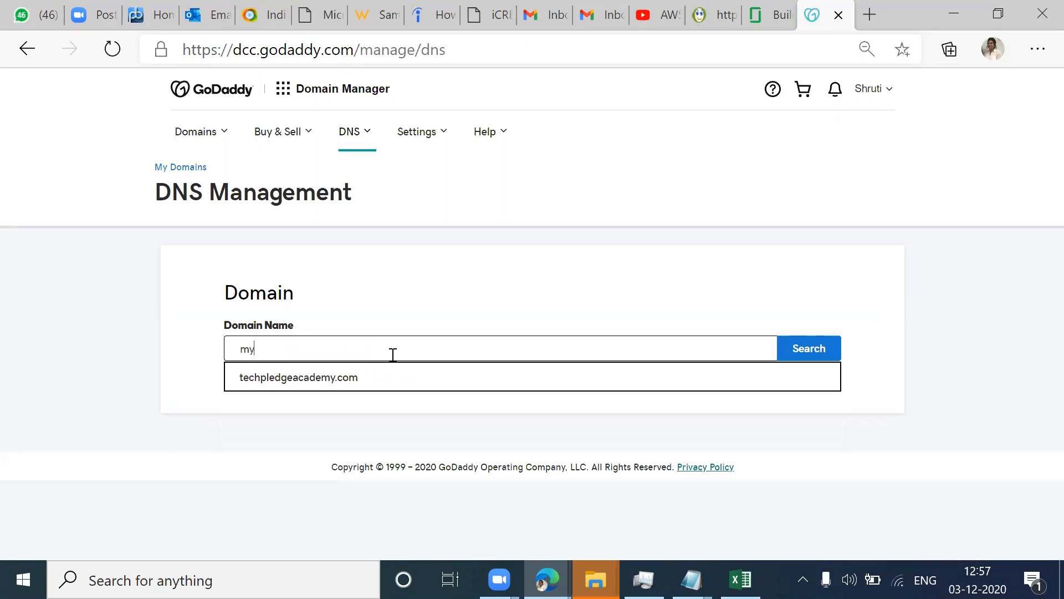
text(aws)
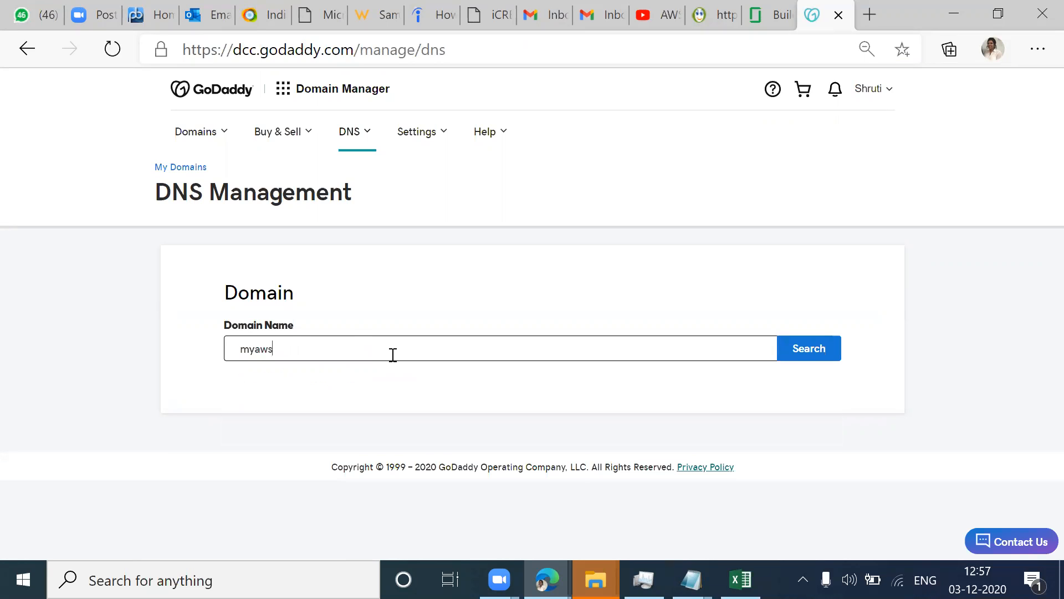
click(799, 353)
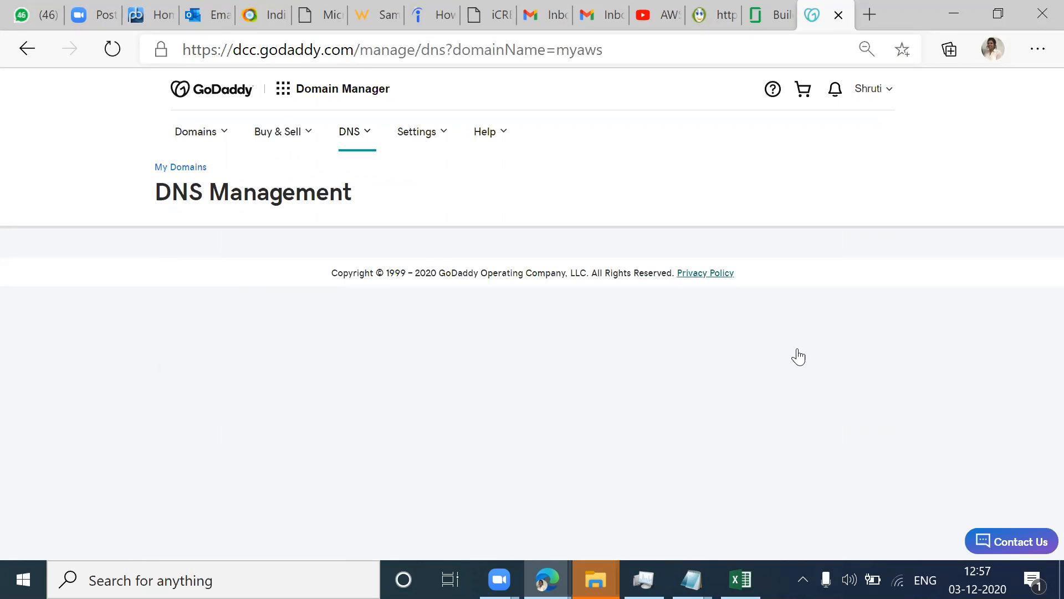
click(323, 351)
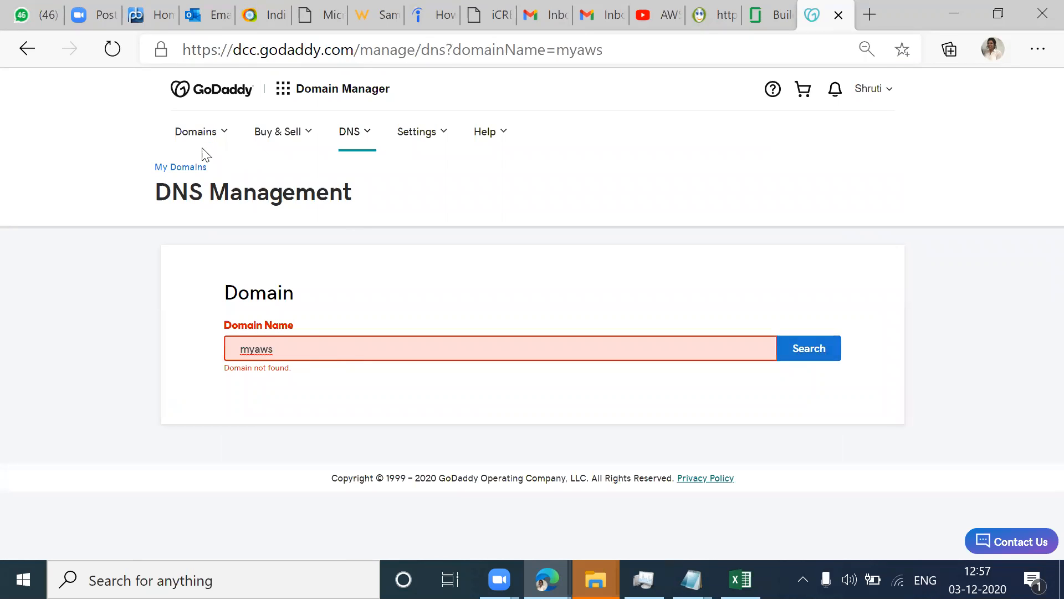
Step: Return to the domain list, reopen the settings of myawswebapp.club and copy the domain name
click(229, 136)
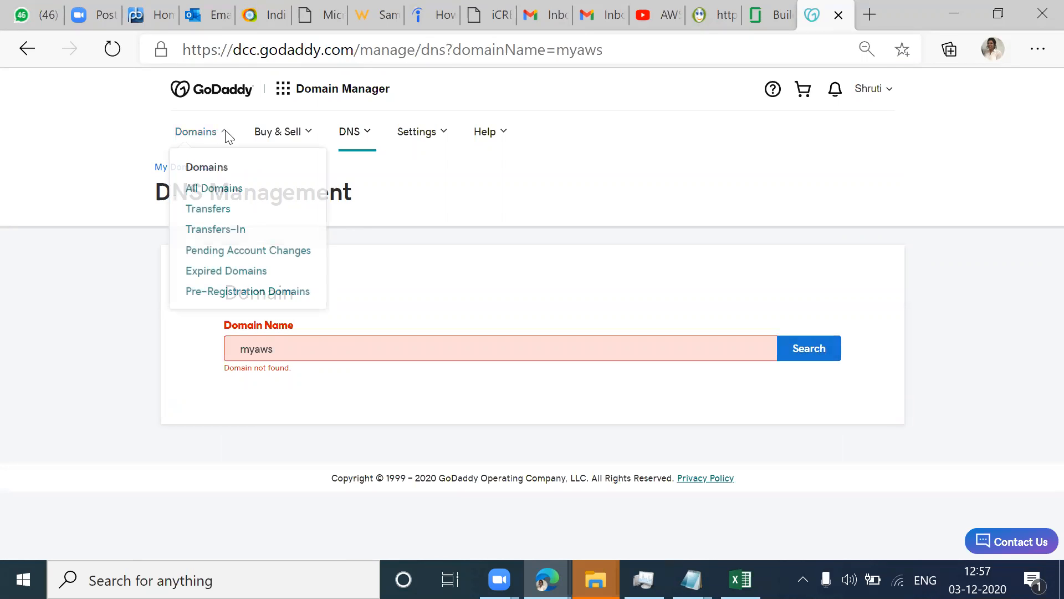
click(160, 168)
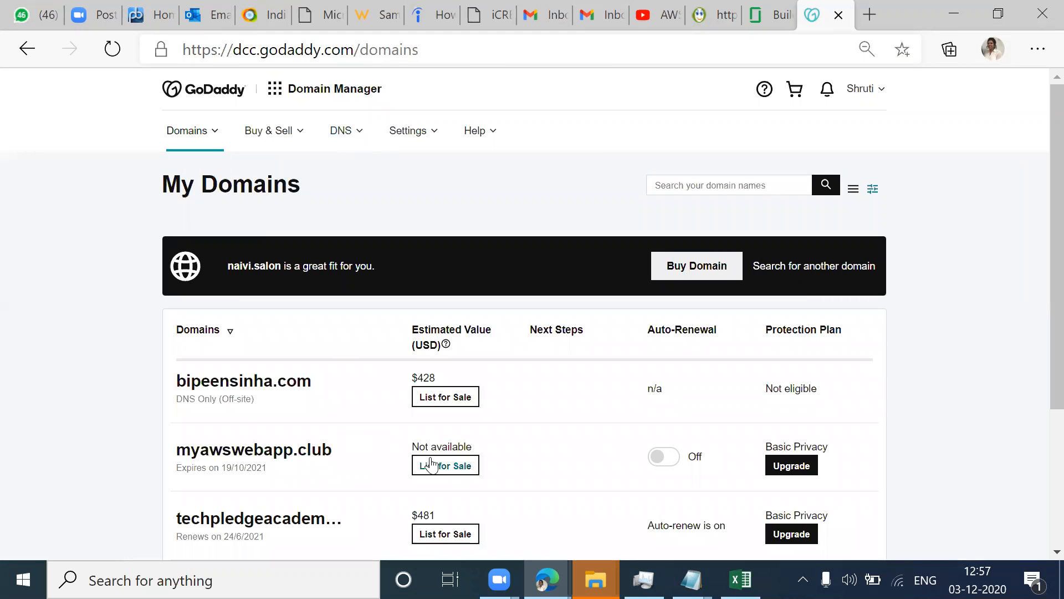
click(280, 453)
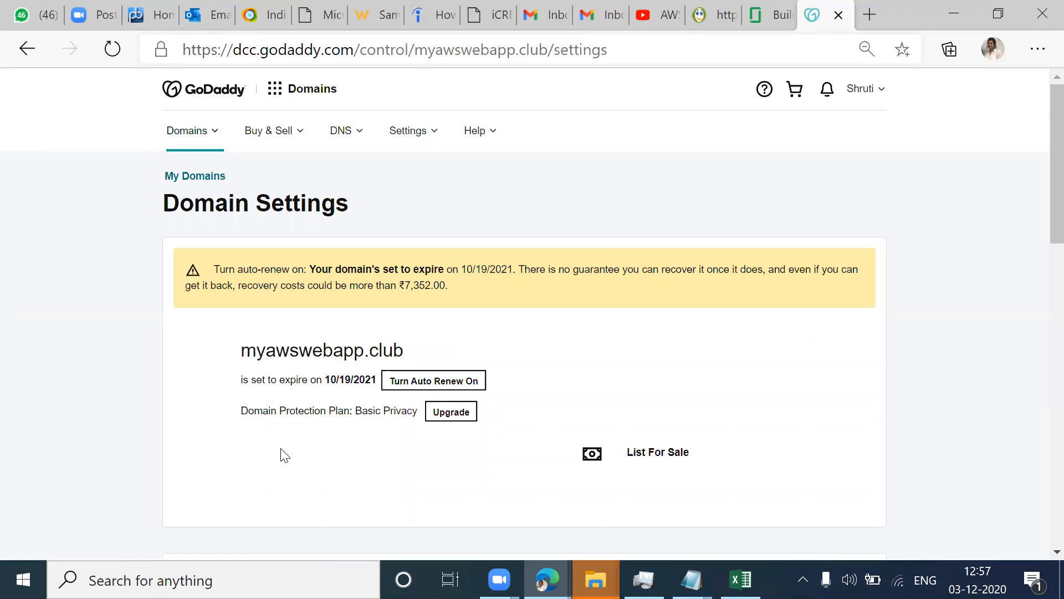
drag(417, 356, 230, 349)
right_click(303, 352)
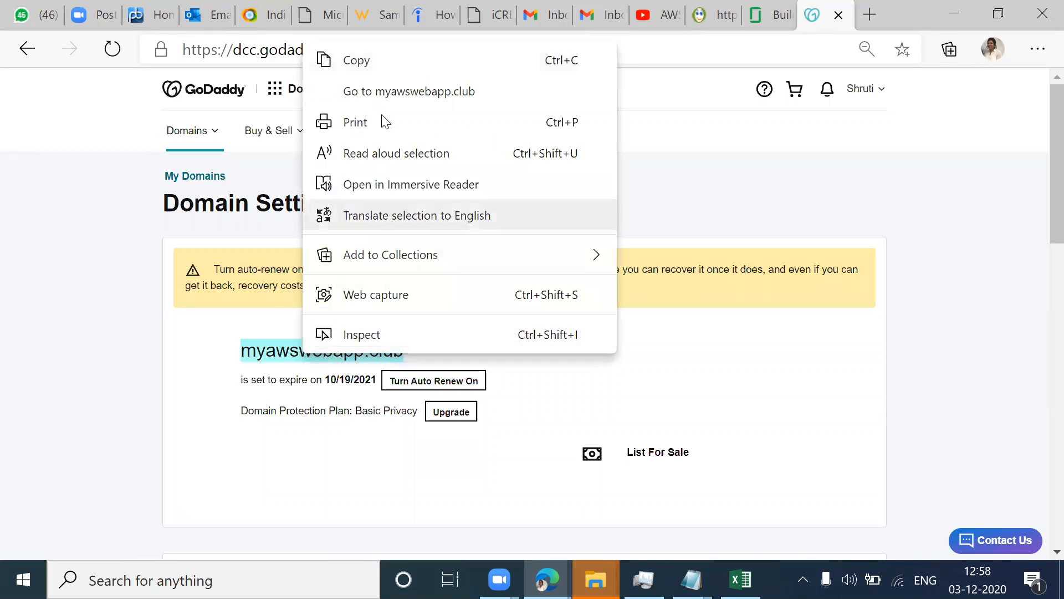
click(368, 58)
Step: Open DNS management for myawswebapp.club from its additional settings and review the records, nameservers and forwarding sections
scroll(603, 313, down, 3)
scroll(603, 313, down, 10)
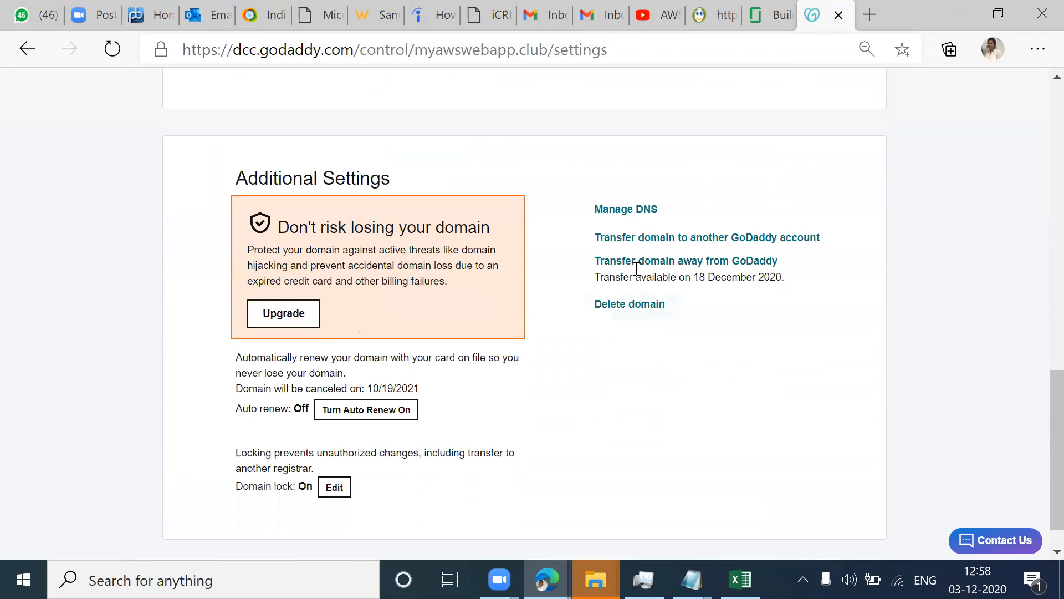
click(635, 208)
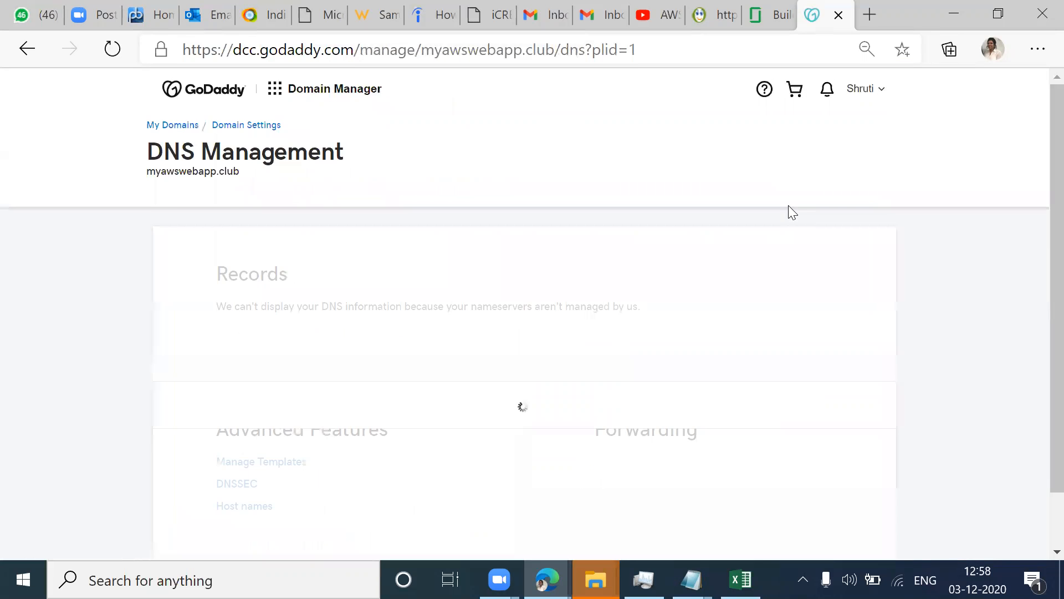
scroll(637, 295, down, 3)
scroll(637, 288, down, 3)
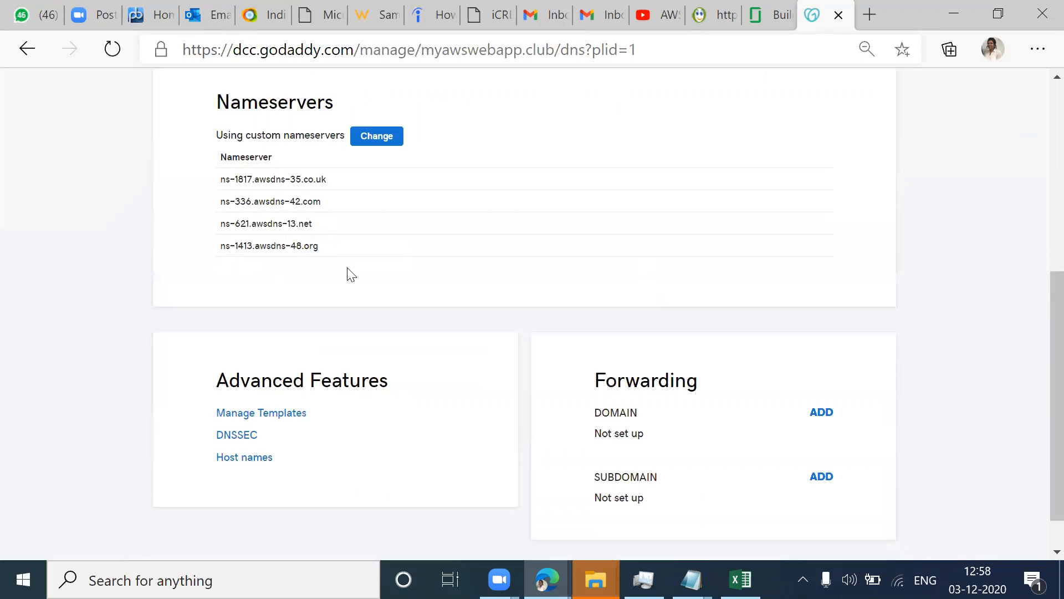
scroll(391, 265, down, 1)
scroll(390, 264, up, 6)
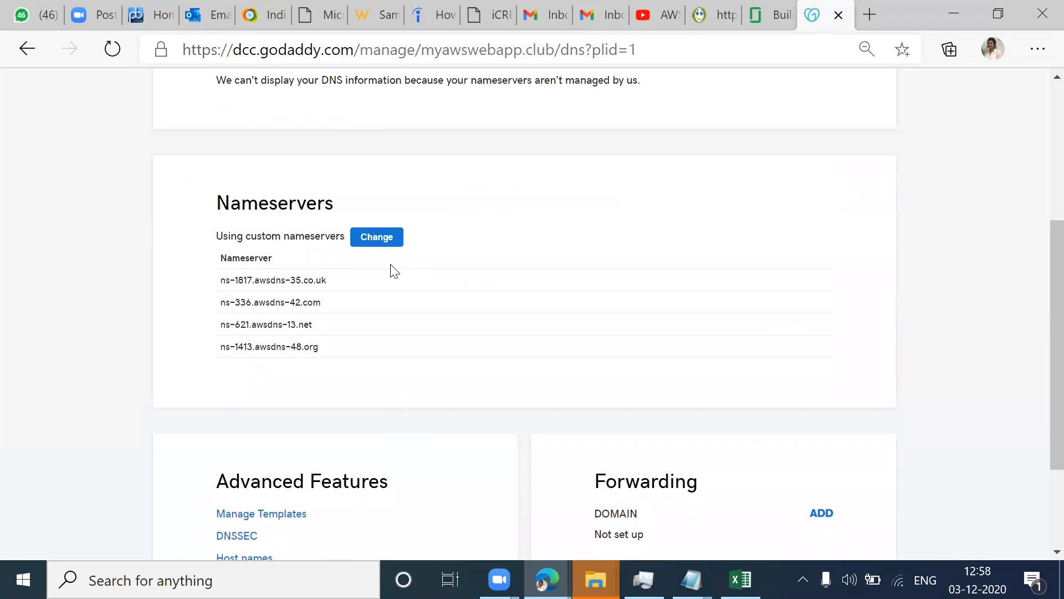
scroll(390, 264, down, 6)
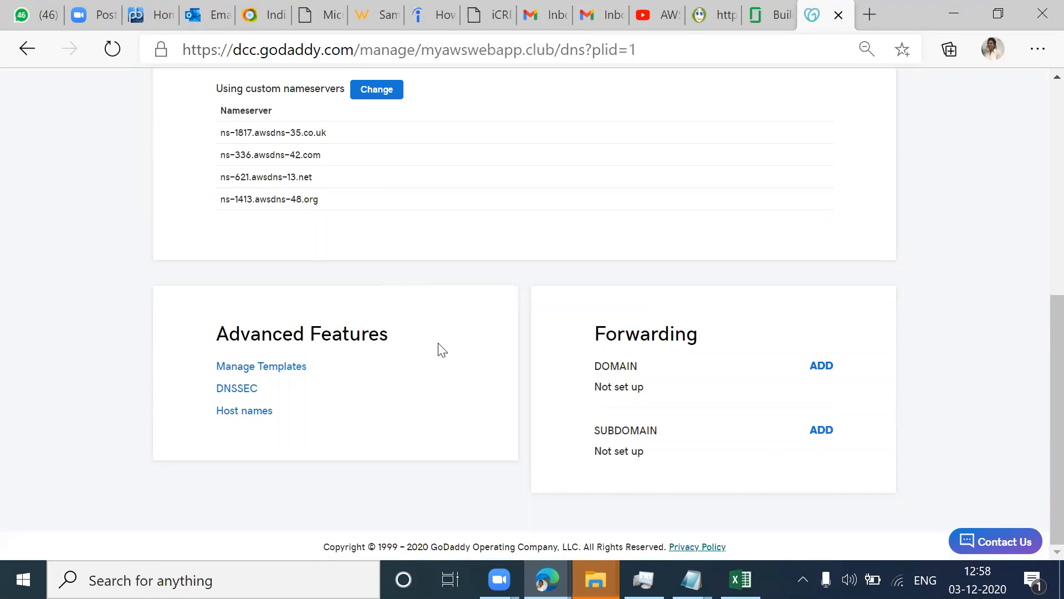
scroll(439, 344, up, 3)
scroll(442, 345, up, 4)
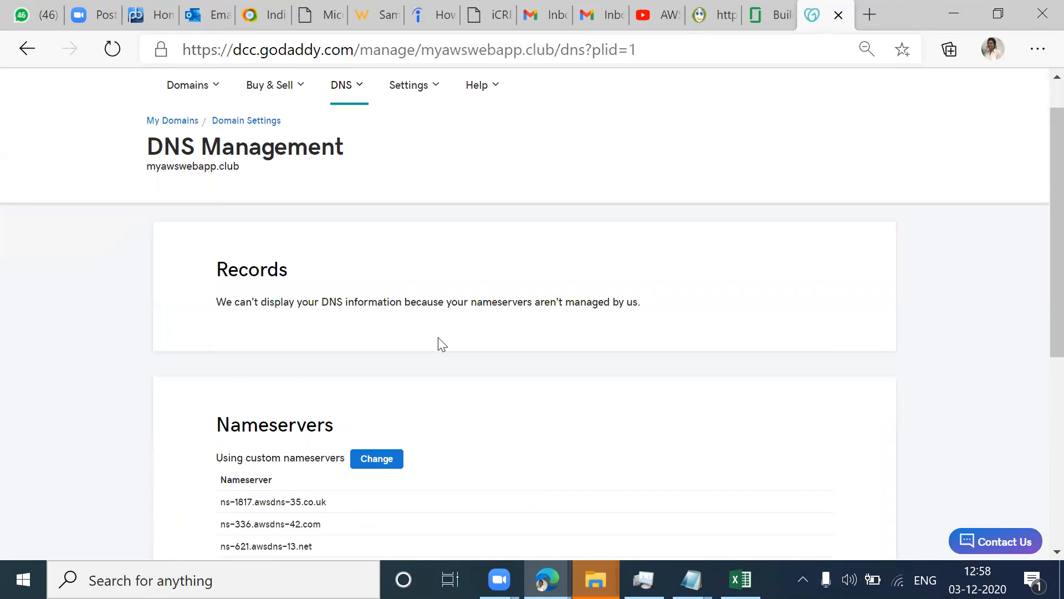
scroll(438, 345, down, 4)
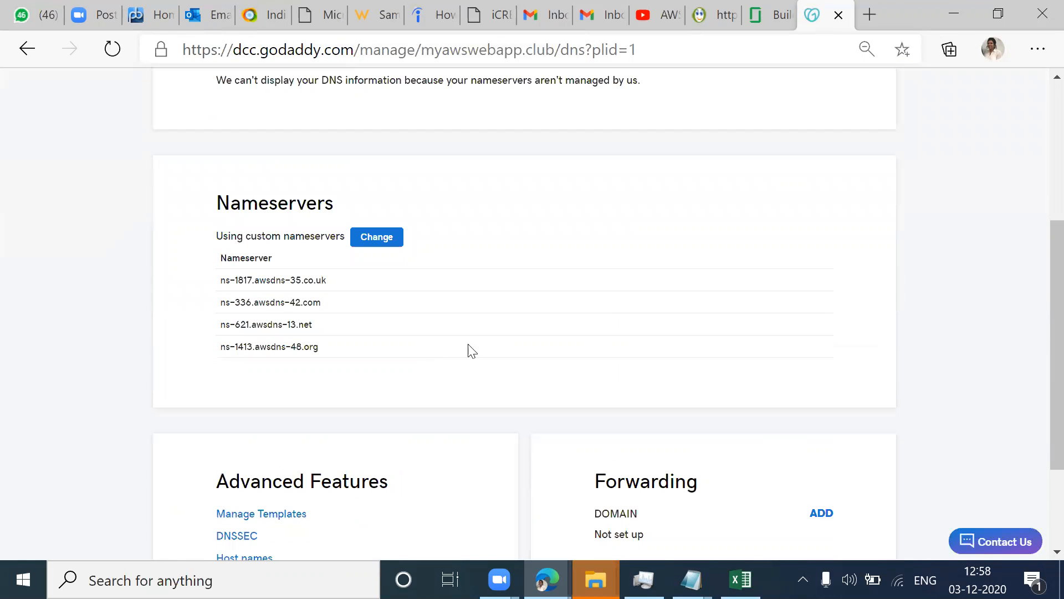
Step: Change myawswebapp.club to use the GoDaddy nameservers, save, and consent to the nameserver update
click(386, 240)
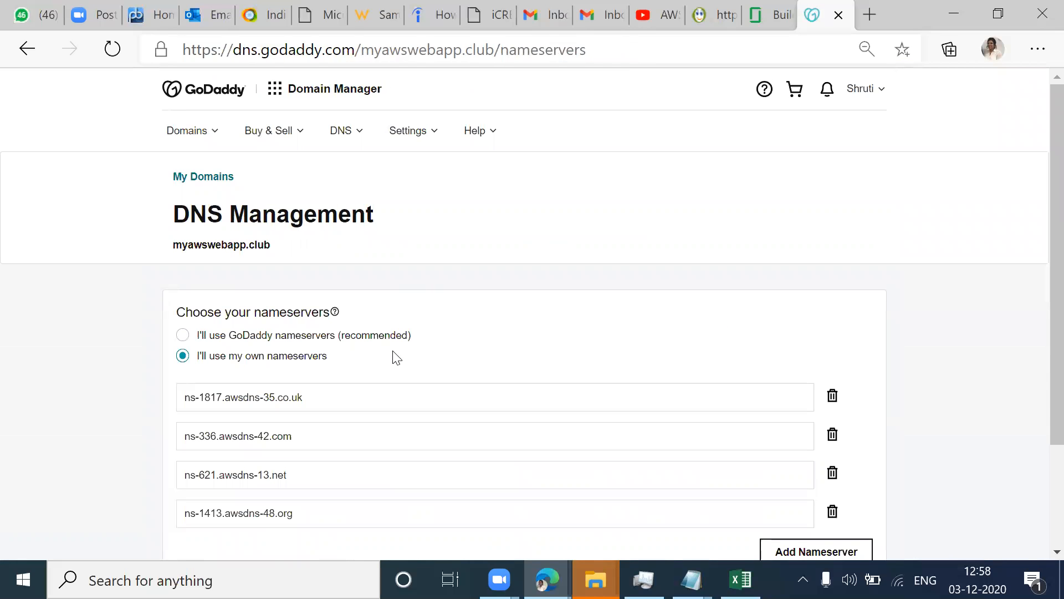
click(396, 339)
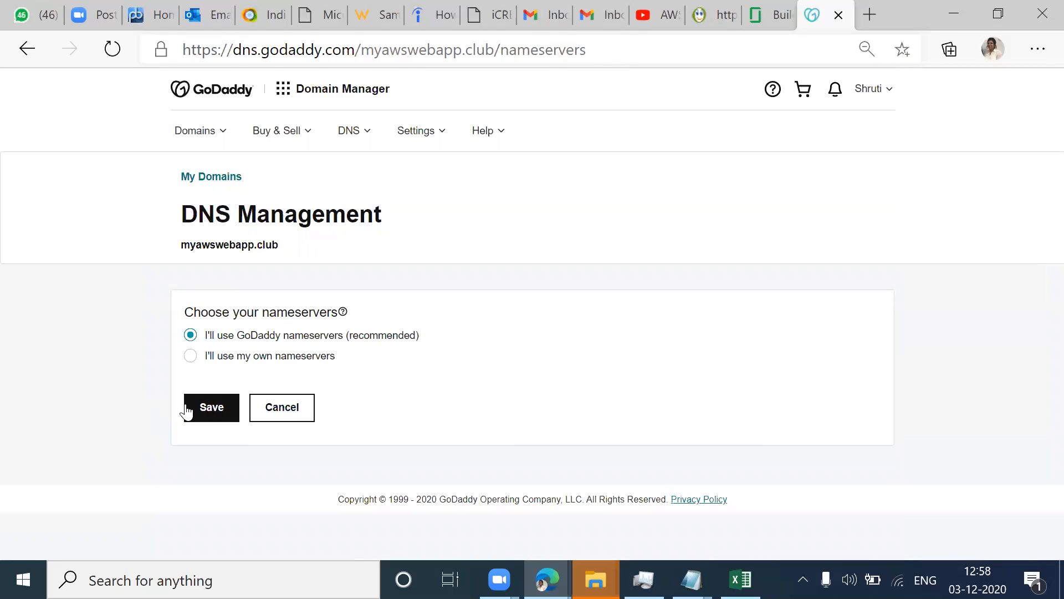
click(212, 406)
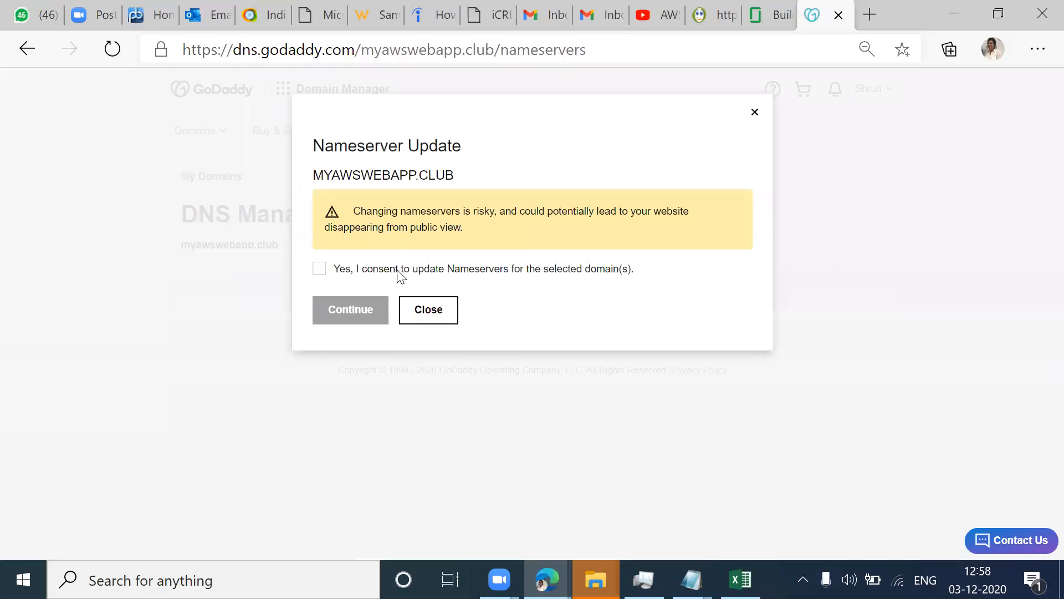
click(340, 270)
click(351, 318)
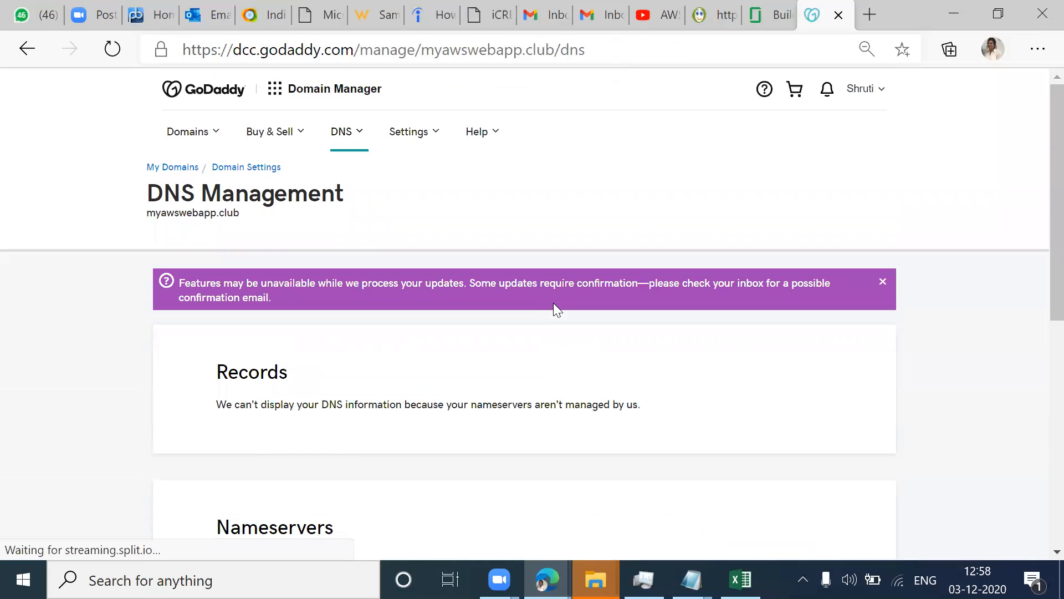
Step: Check the nameserver section and reload the DNS management page of myawswebapp.club
scroll(554, 304, down, 8)
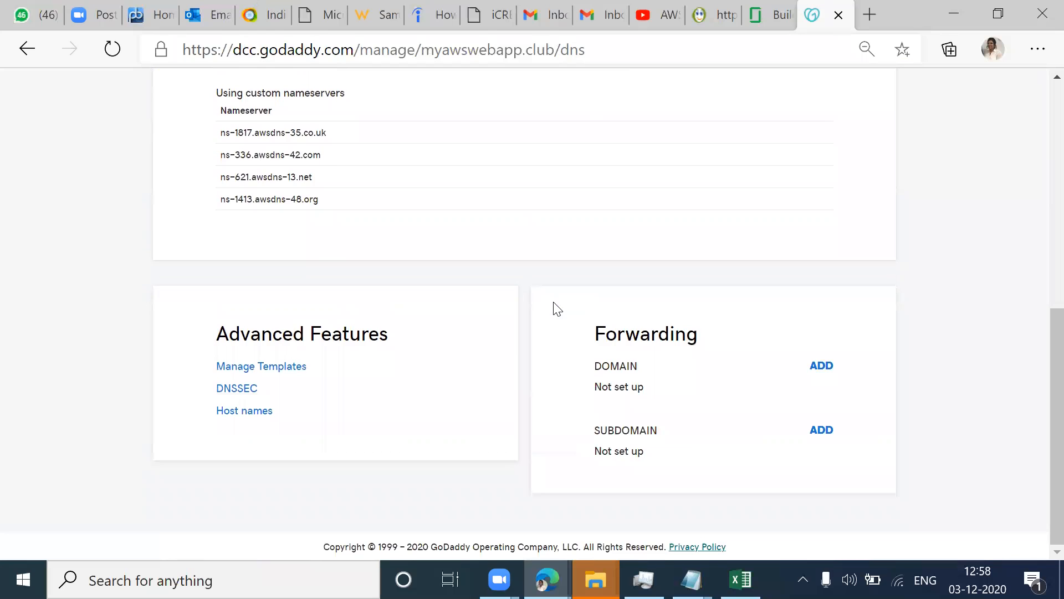
scroll(557, 308, up, 5)
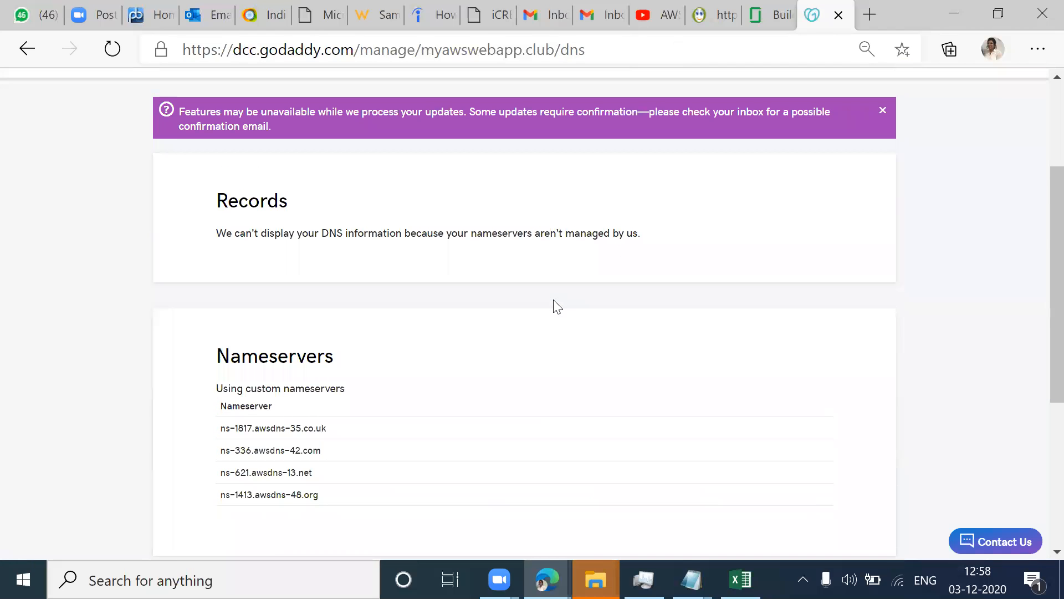
click(112, 49)
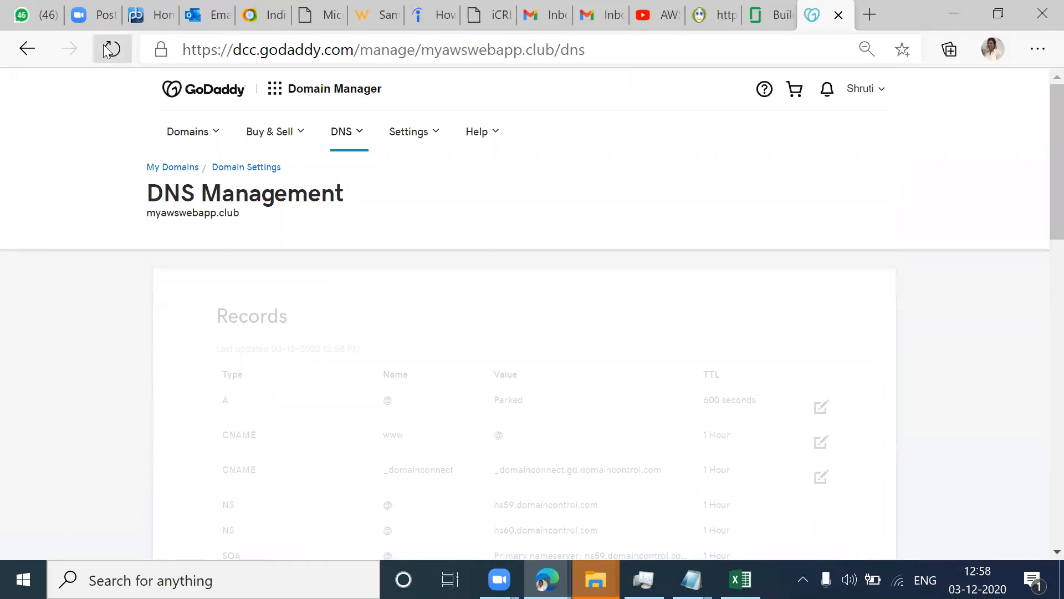
Step: Start adding a DNS record of type TXT to the records of myawswebapp.club
scroll(637, 333, down, 1)
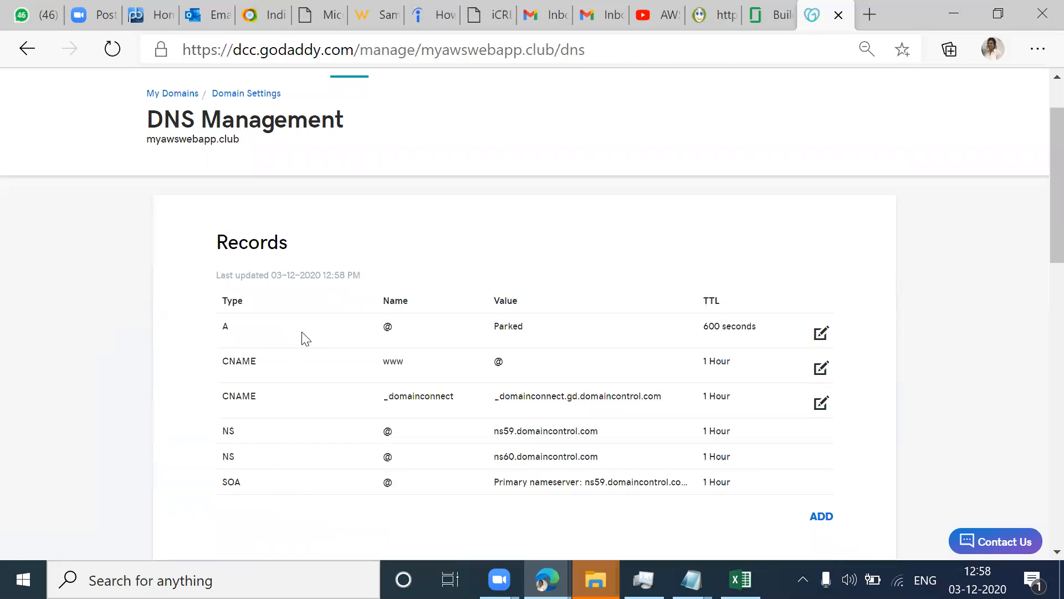
scroll(301, 337, down, 3)
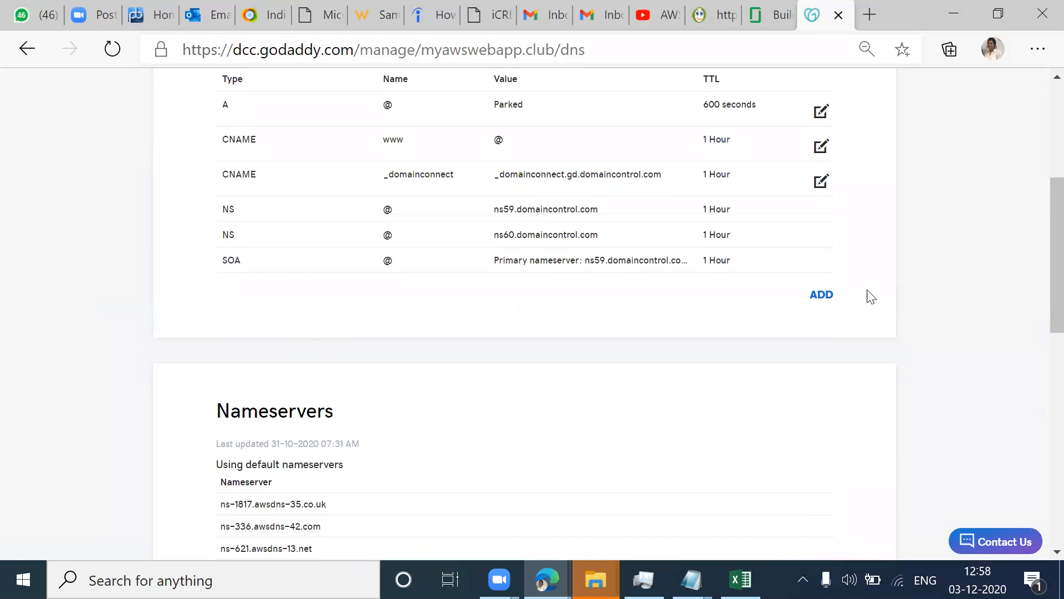
click(821, 295)
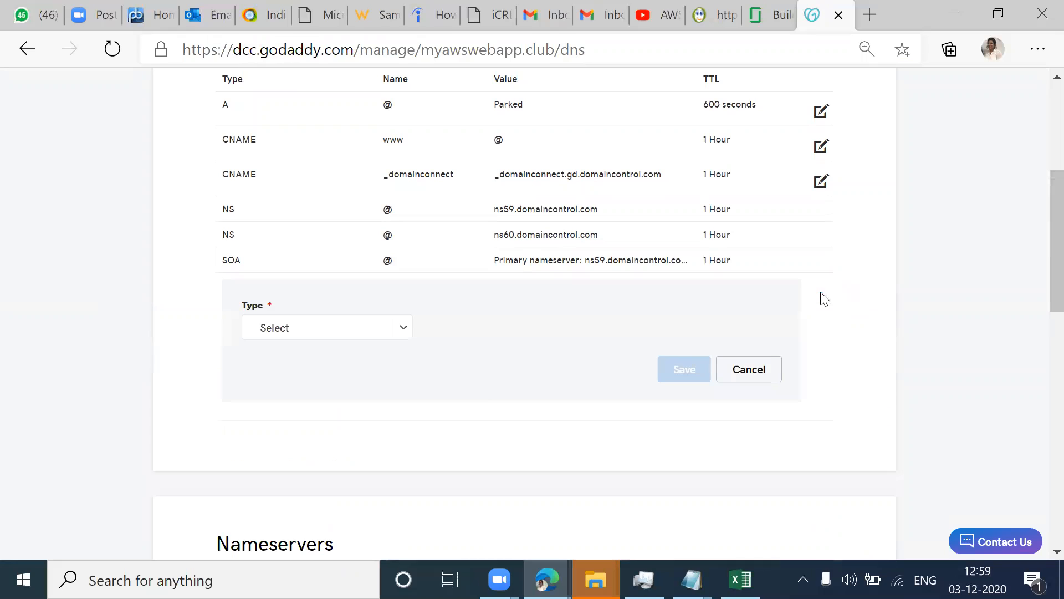
click(356, 335)
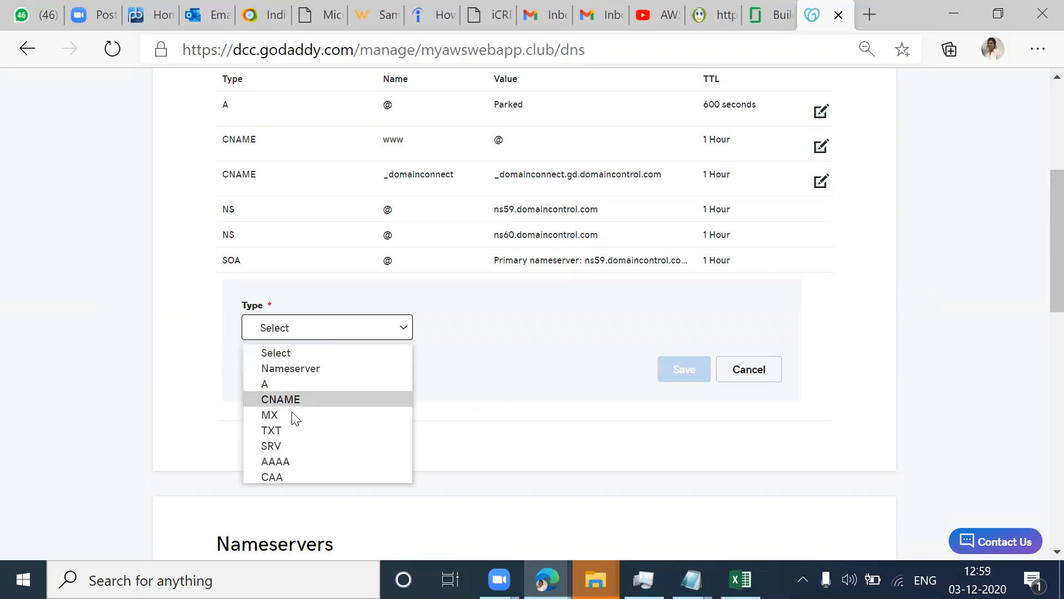
click(289, 432)
click(534, 327)
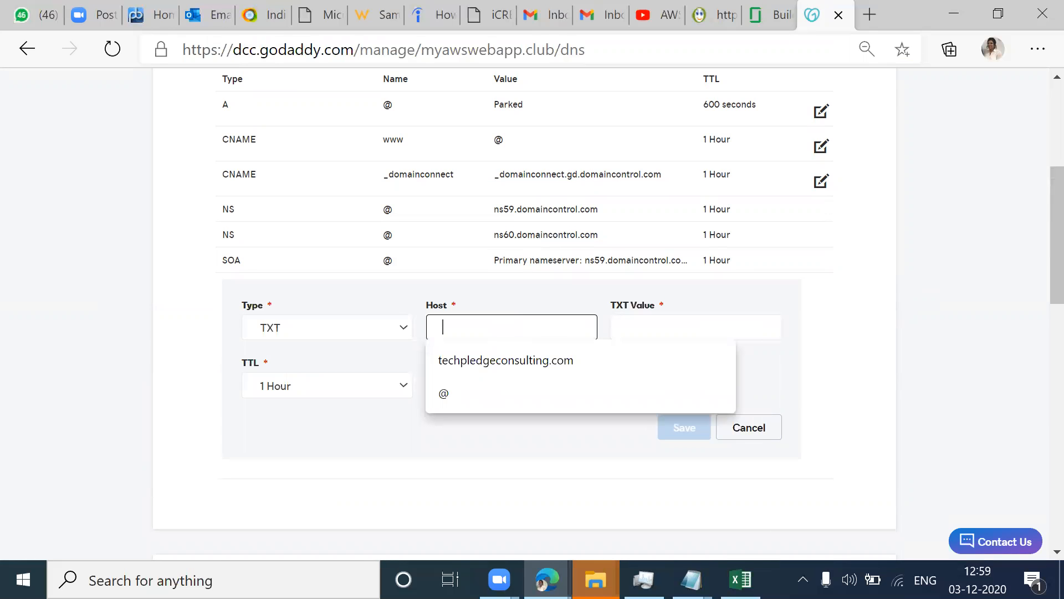
Step: Switch to the Azure portal's Add custom domain pane for cstrainingapp and copy the custom domain verification ID
mouse_move(547, 580)
click(654, 499)
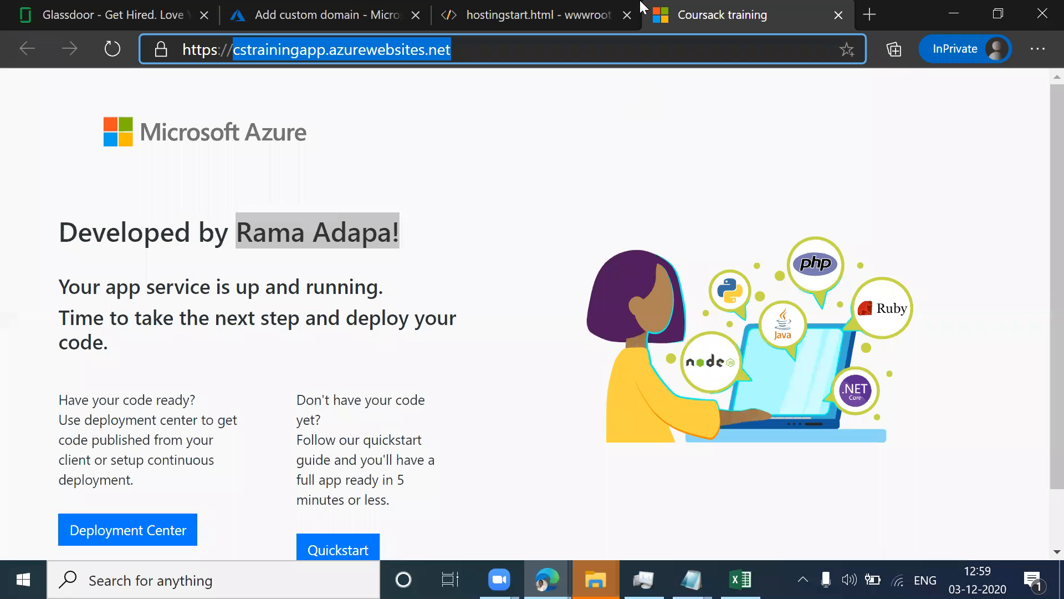
click(381, 19)
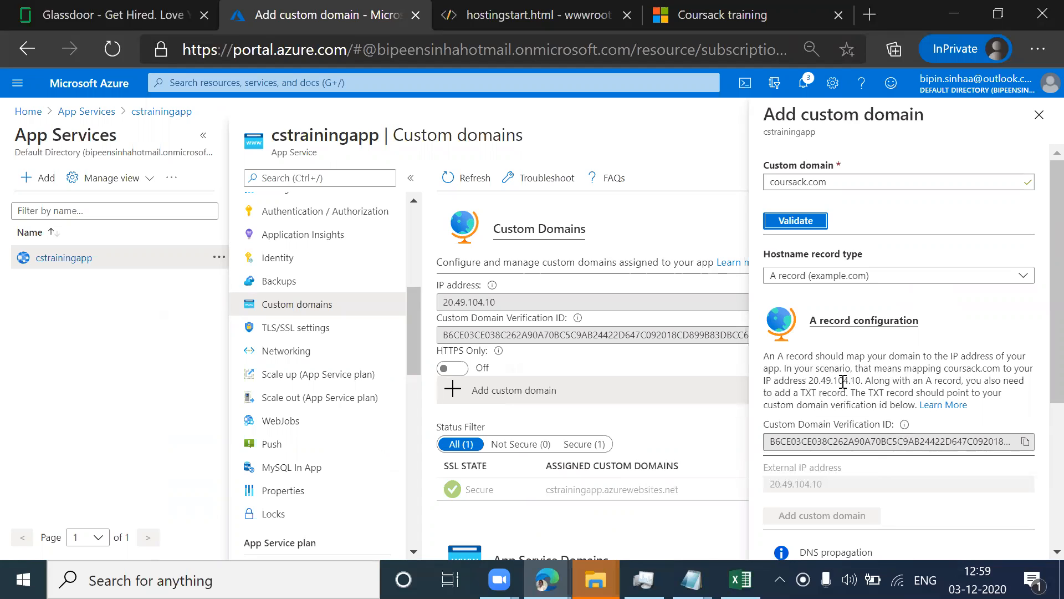
drag(827, 392, 773, 393)
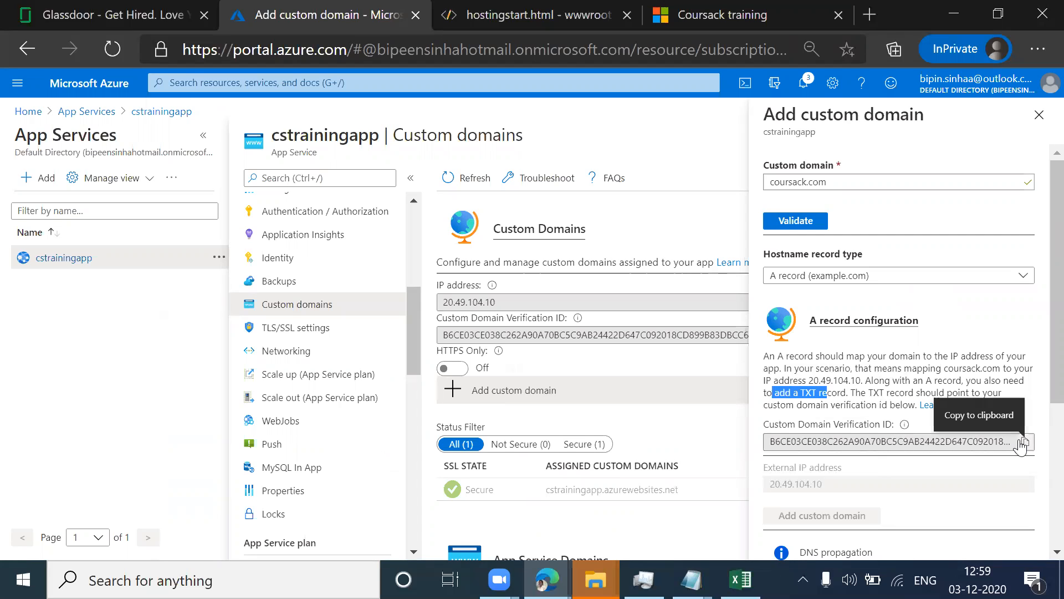
click(1022, 442)
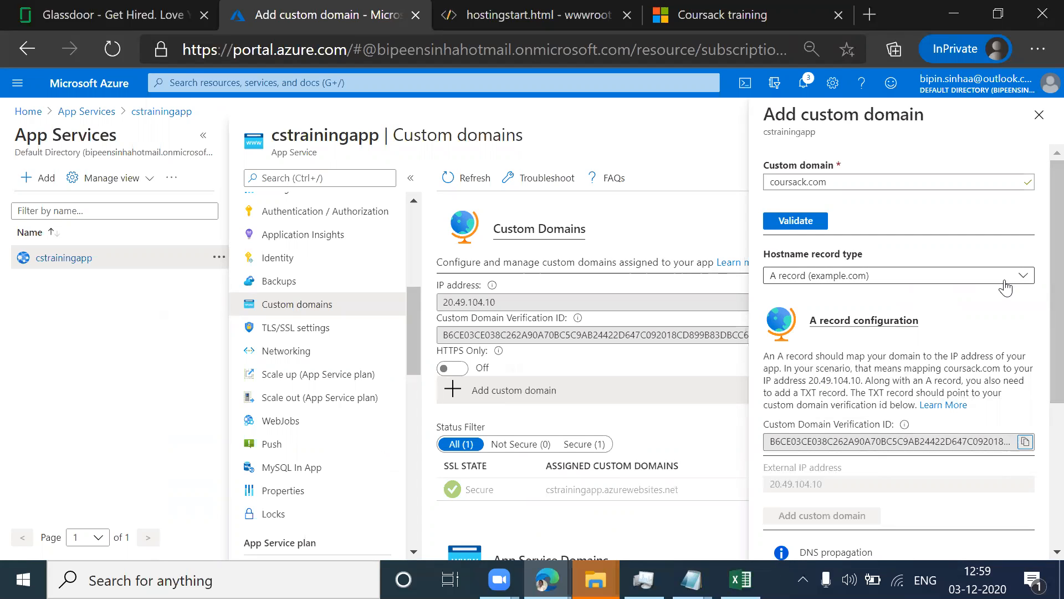
Step: Return to GoDaddy and paste the custom domain verification ID as the new record's TXT value, leaving the host empty
key(alt+Tab)
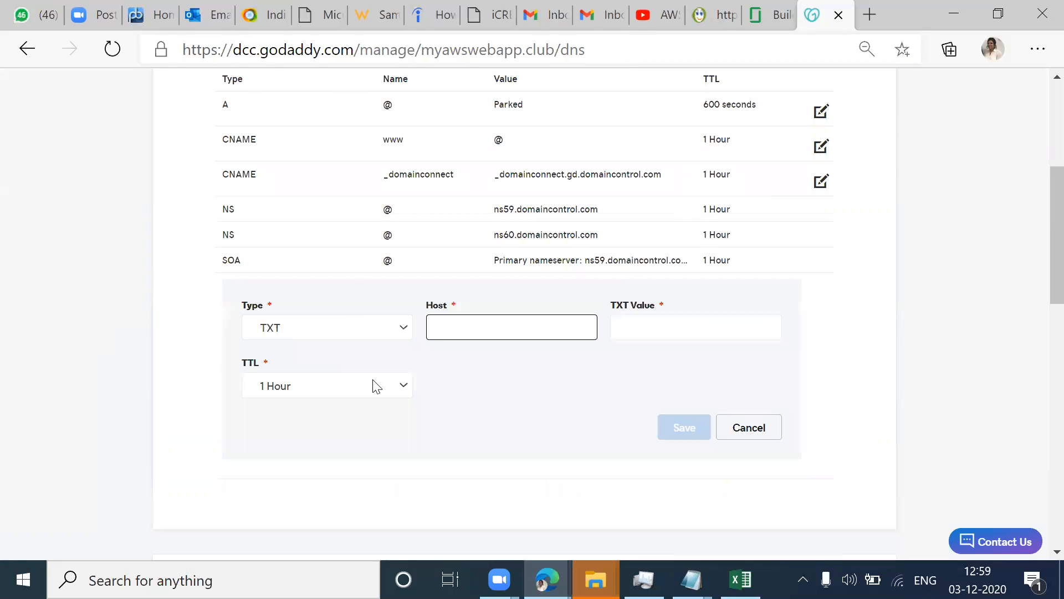
key(ctrl+v)
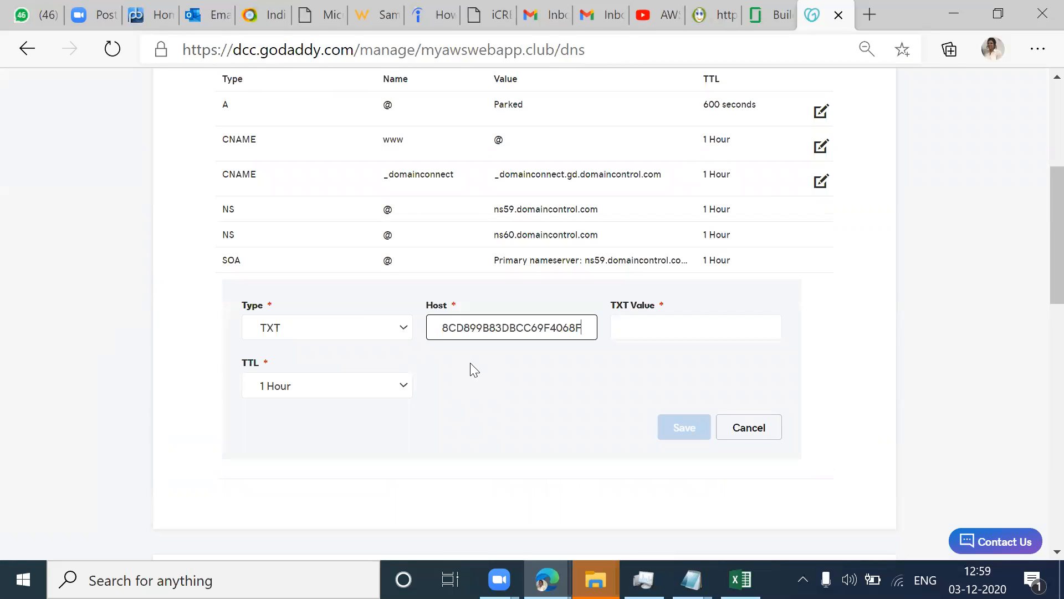
key(ctrl+a)
key(ctrl+x)
click(654, 335)
key(ctrl+v)
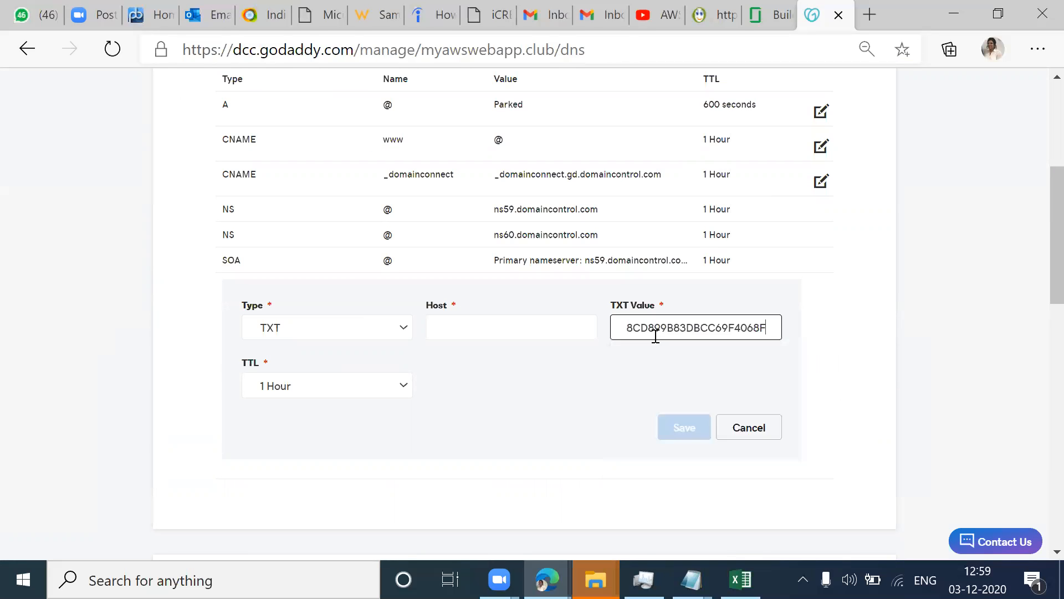
Step: Set the TXT record's host to @ and save the record
click(507, 323)
key(Down)
click(424, 487)
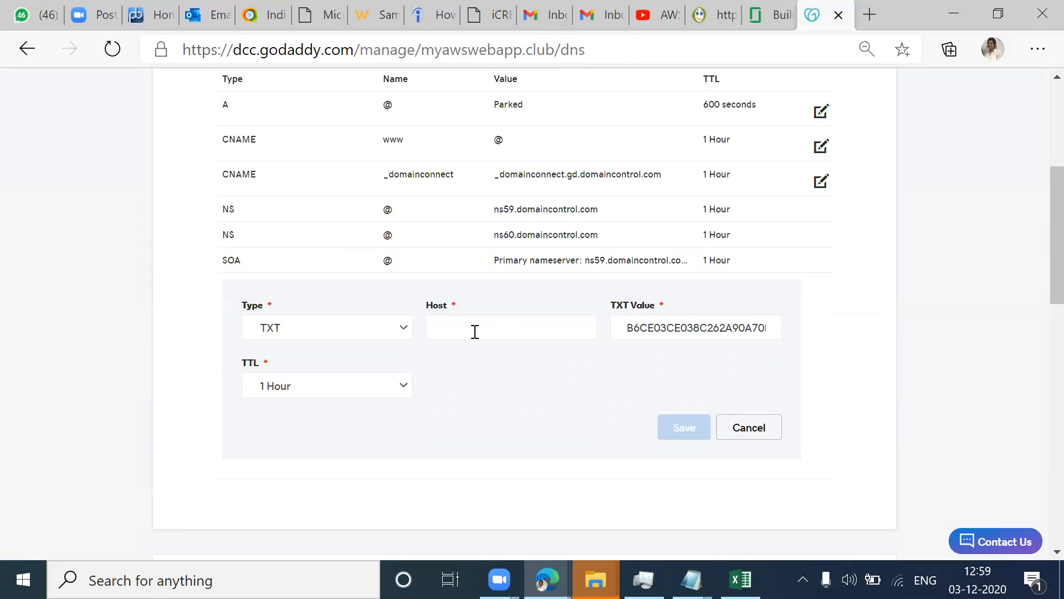
click(475, 332)
click(487, 393)
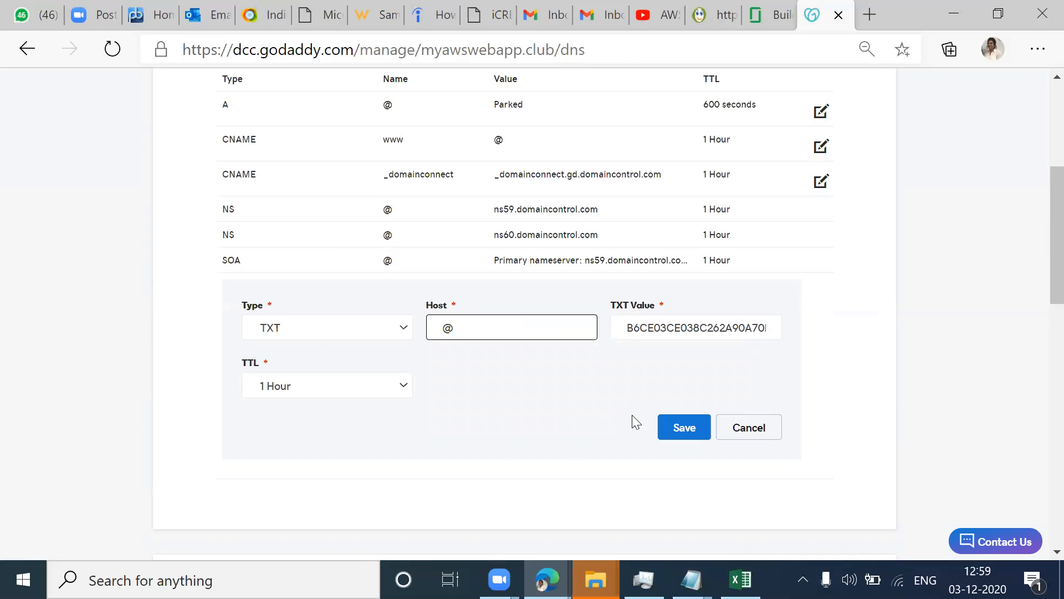
click(683, 428)
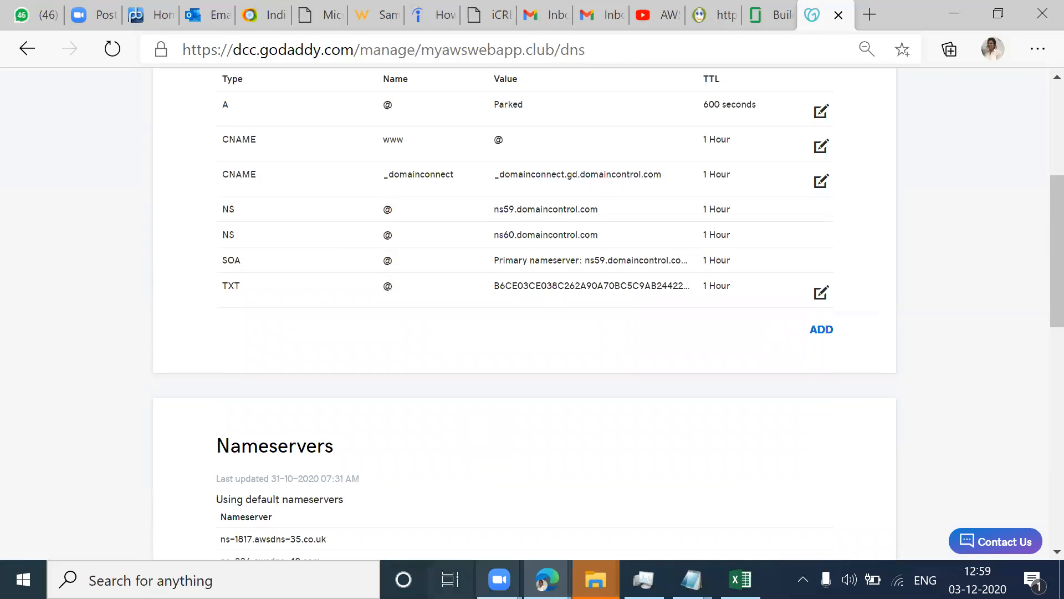
key(alt+Tab)
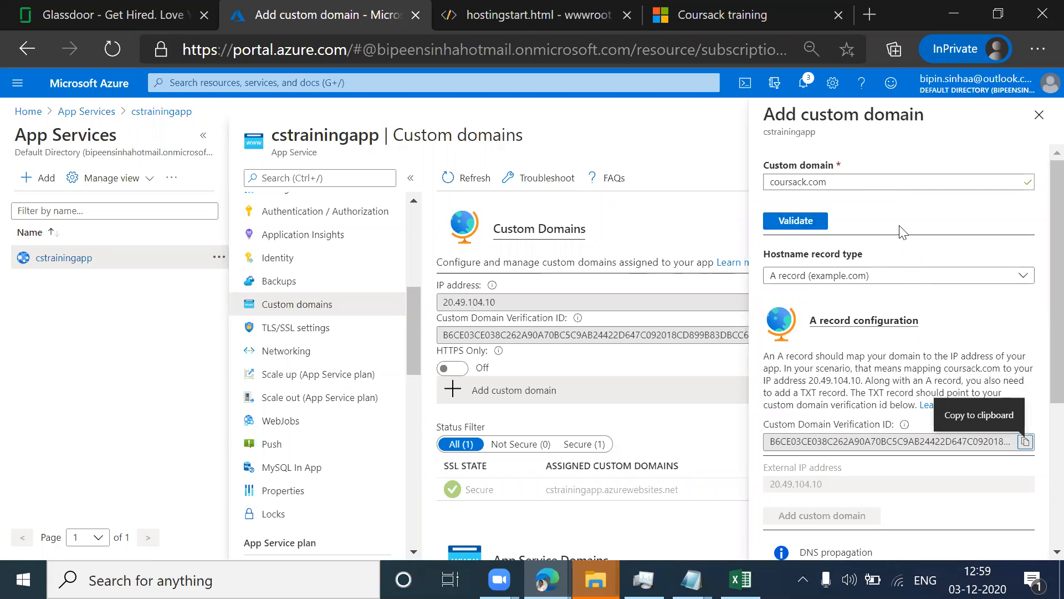
click(850, 183)
key(ctrl+v)
key(ctrl+z)
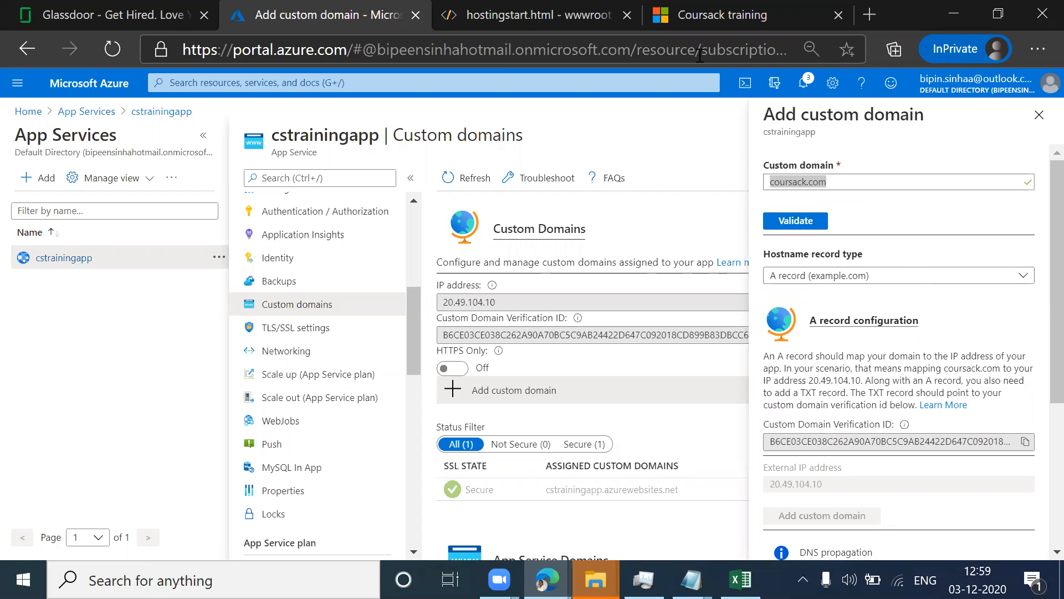
Step: Switch back to GoDaddy's DNS management page and copy the domain name myawswebapp.club from the page address
key(alt+Tab)
scroll(495, 290, up, 5)
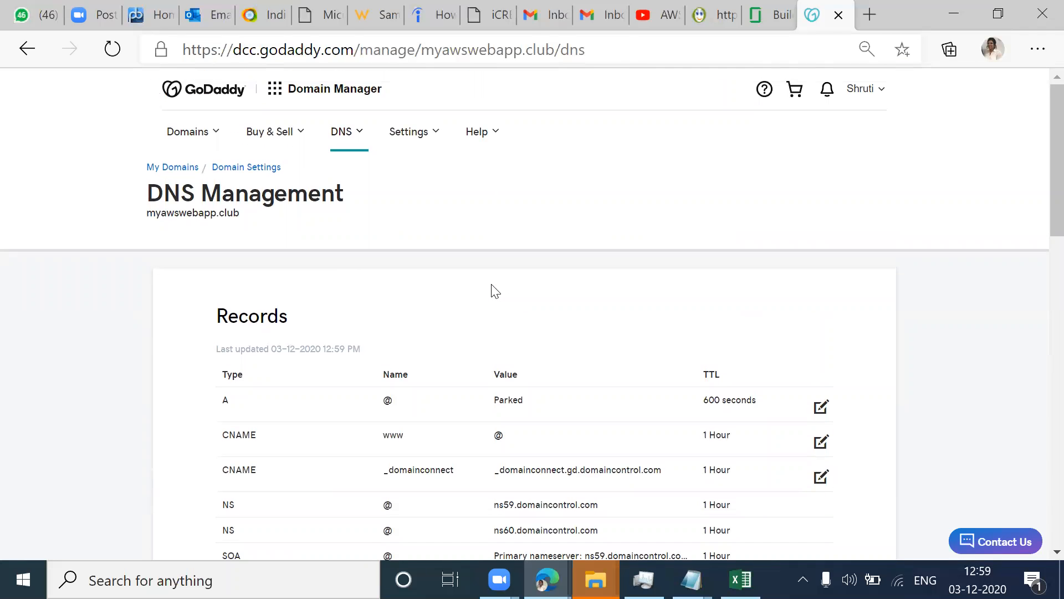
scroll(495, 289, down, 10)
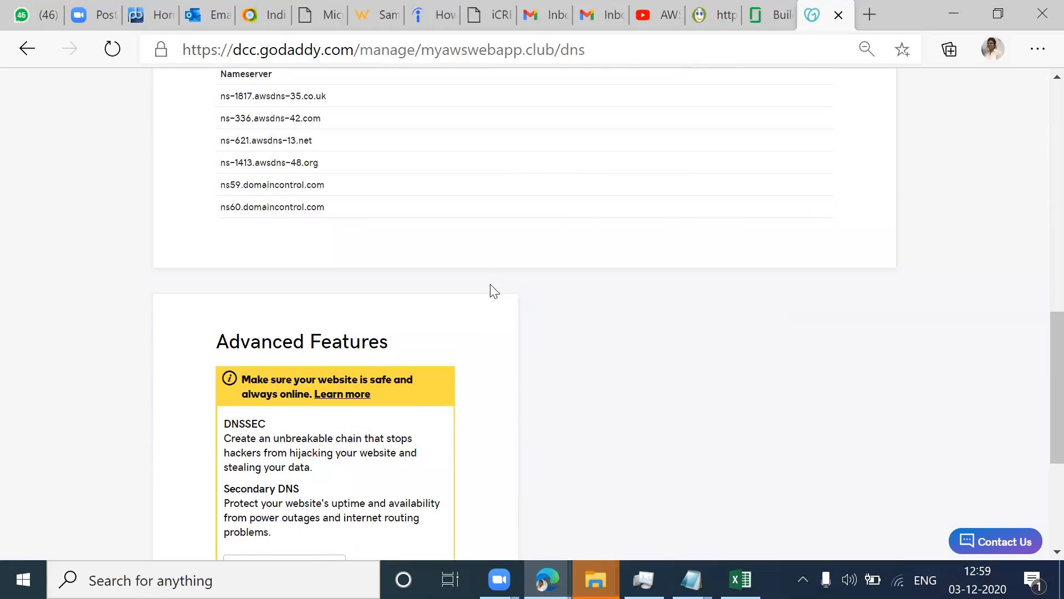
scroll(495, 290, down, 5)
scroll(492, 289, up, 15)
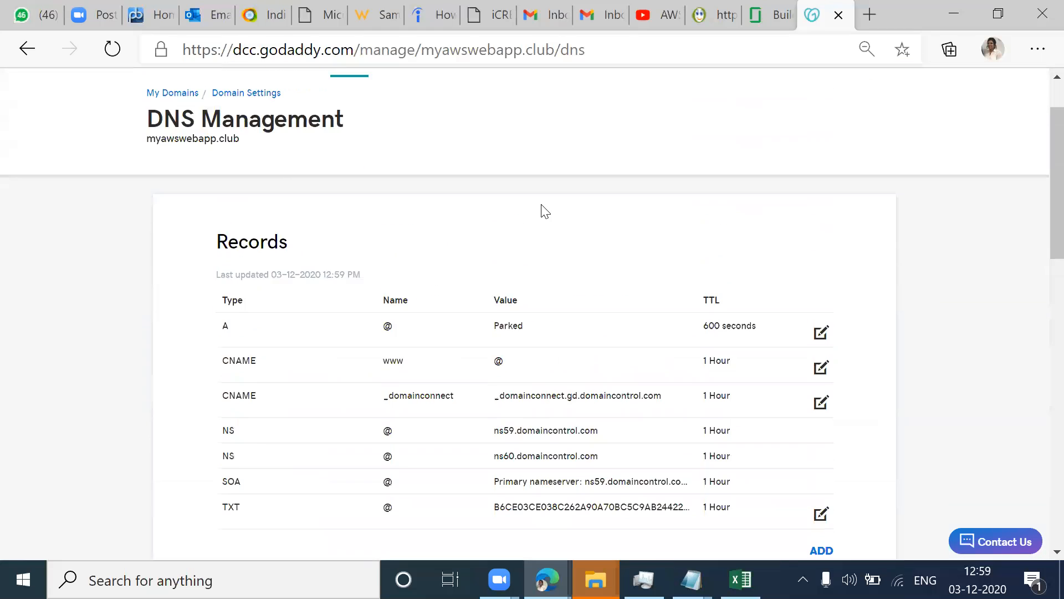
scroll(546, 211, up, 2)
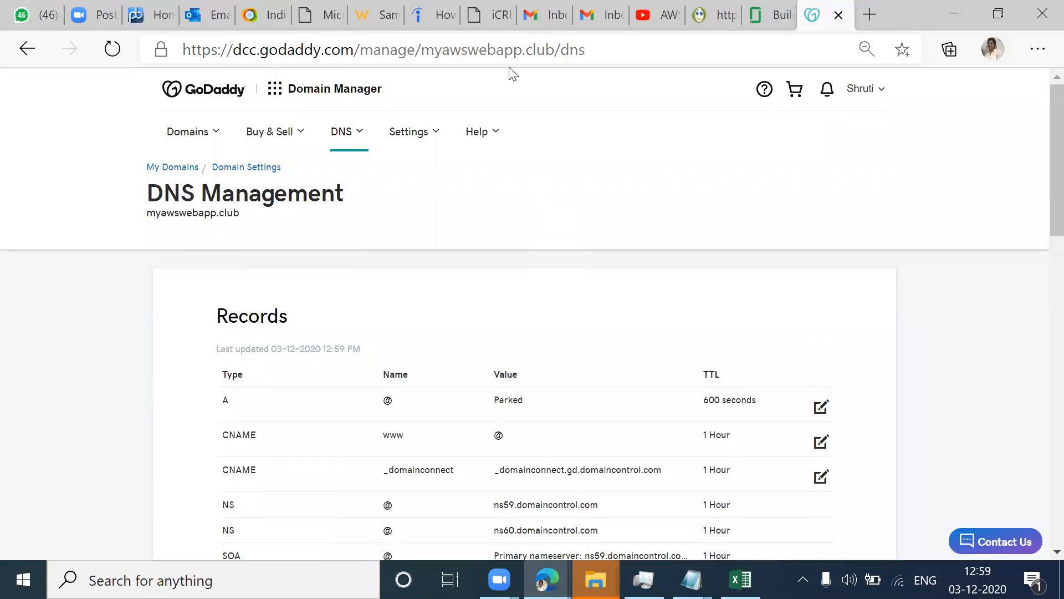
click(554, 50)
drag(555, 50, 423, 48)
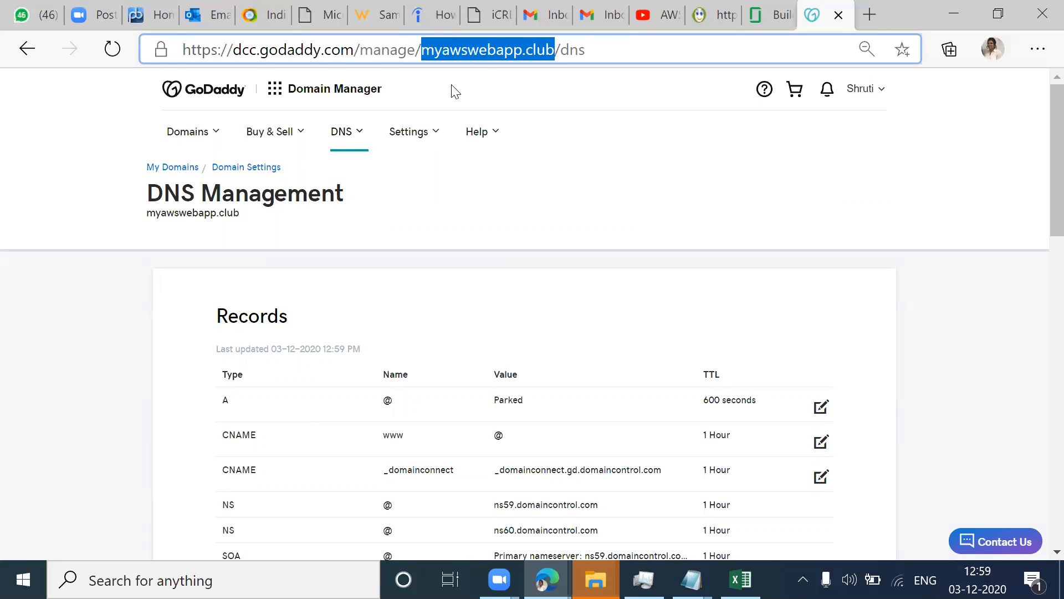
Step: In the Azure portal, set the custom domain to myawswebapp.club, validate it and review the hostname and ownership checks
key(alt+Tab)
key(ctrl+v)
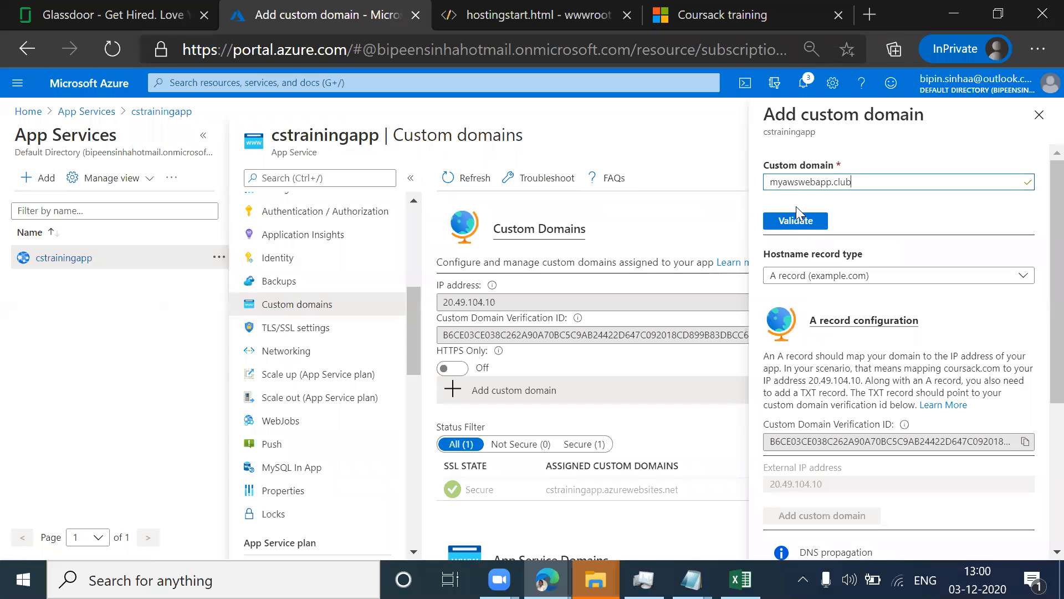
click(790, 224)
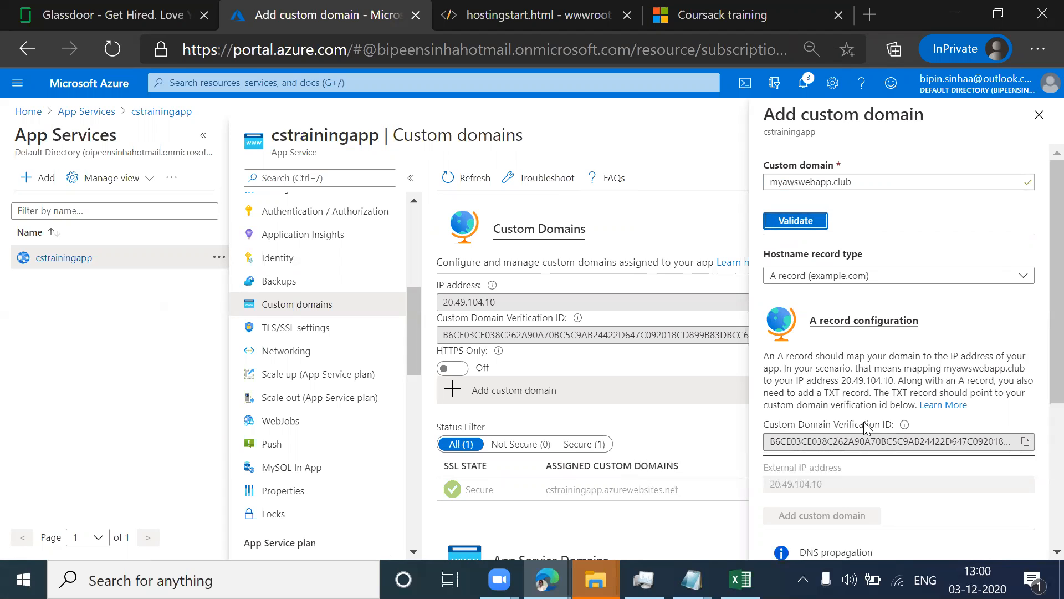
key(super+s)
scroll(987, 335, down, 3)
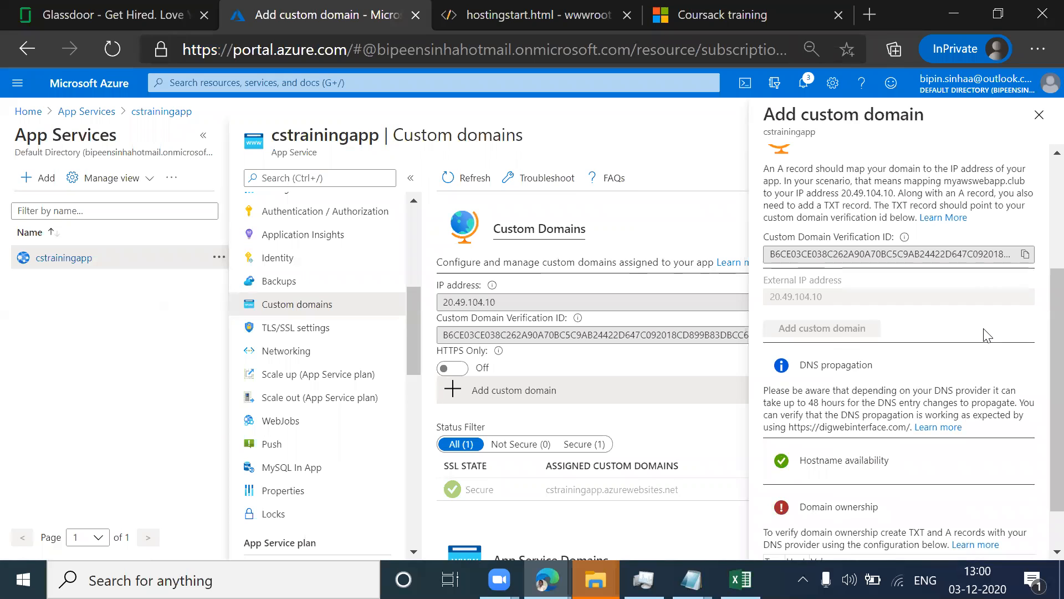
scroll(986, 334, down, 1)
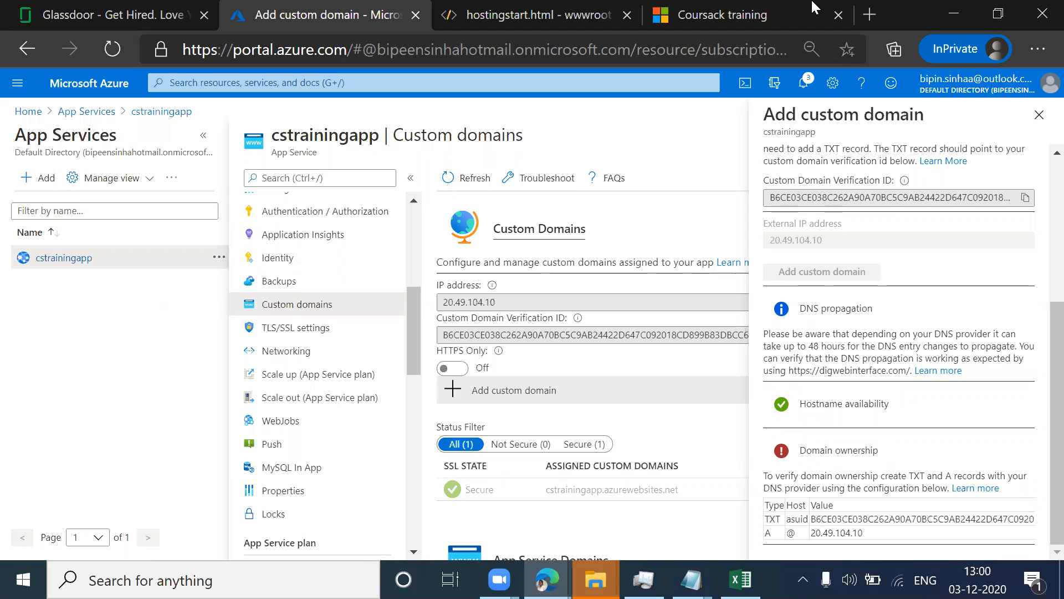
Step: Open the Deployment Center of cstrainingapp and review its continuous and manual deployment sources
click(719, 17)
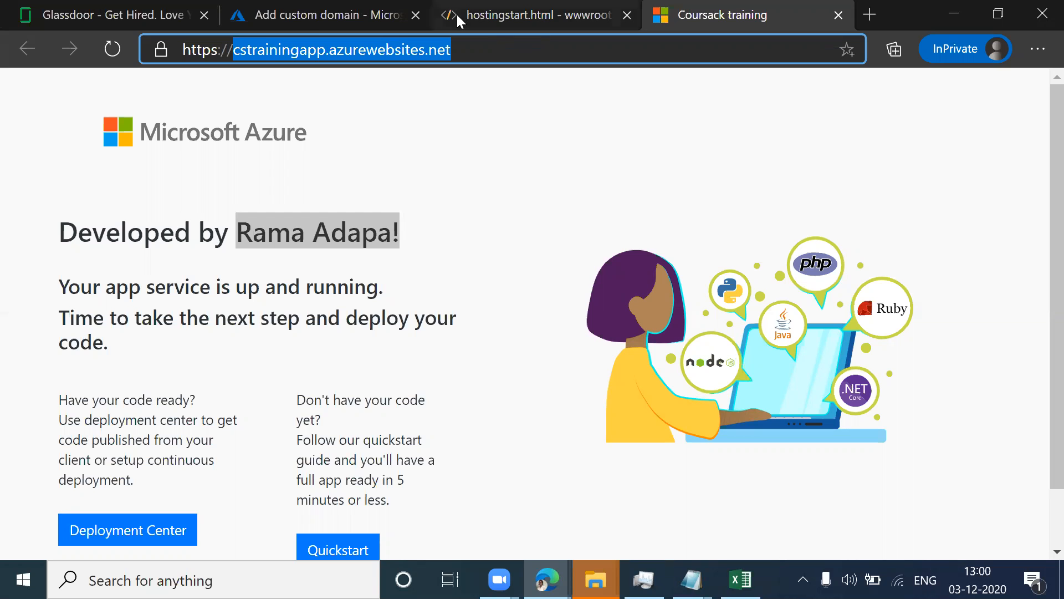
click(332, 15)
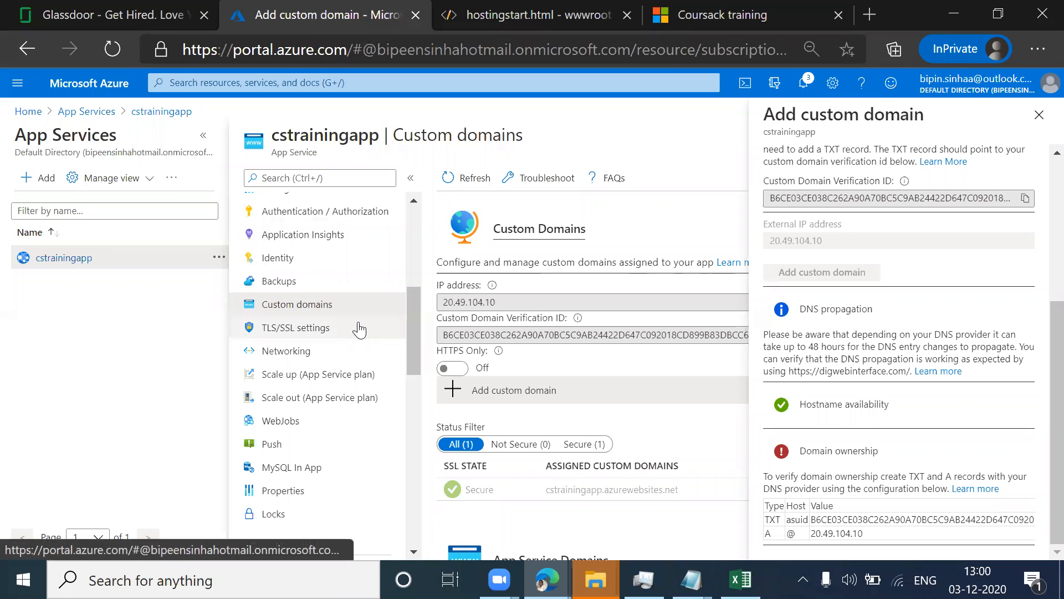
scroll(361, 327, up, 4)
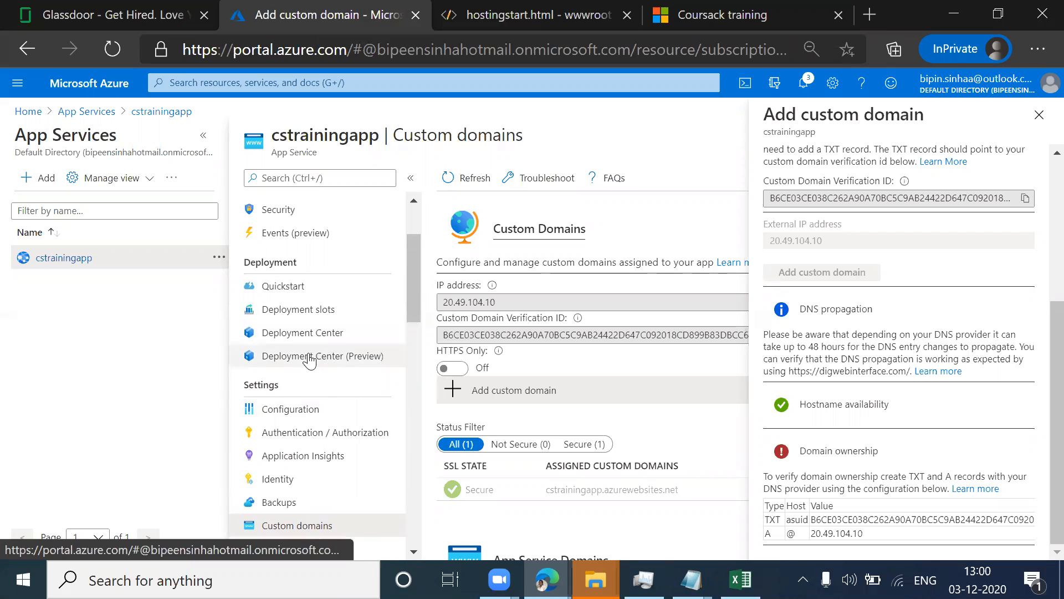
click(310, 333)
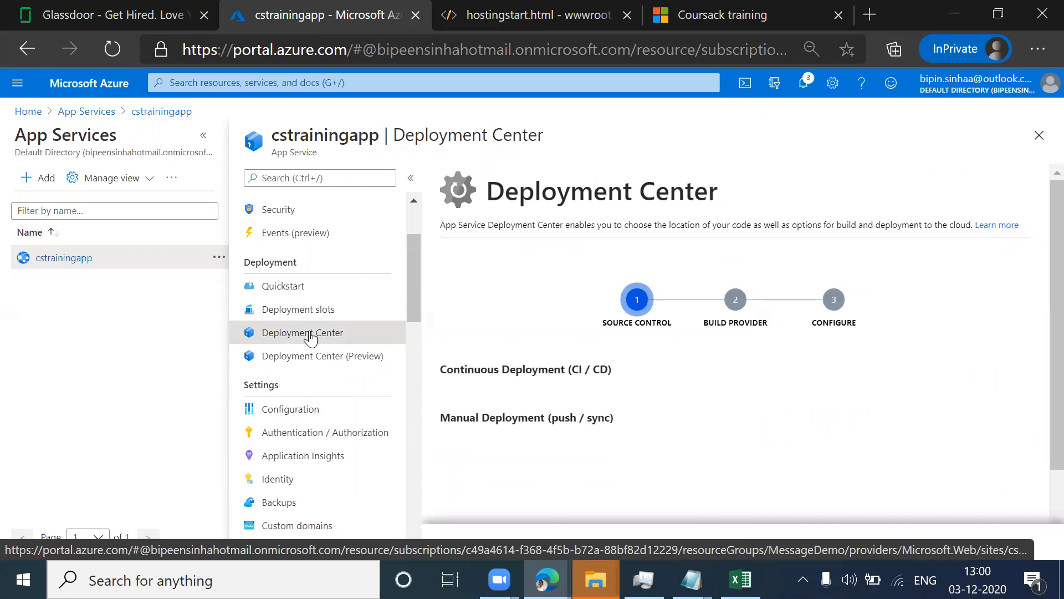
scroll(673, 394, down, 1)
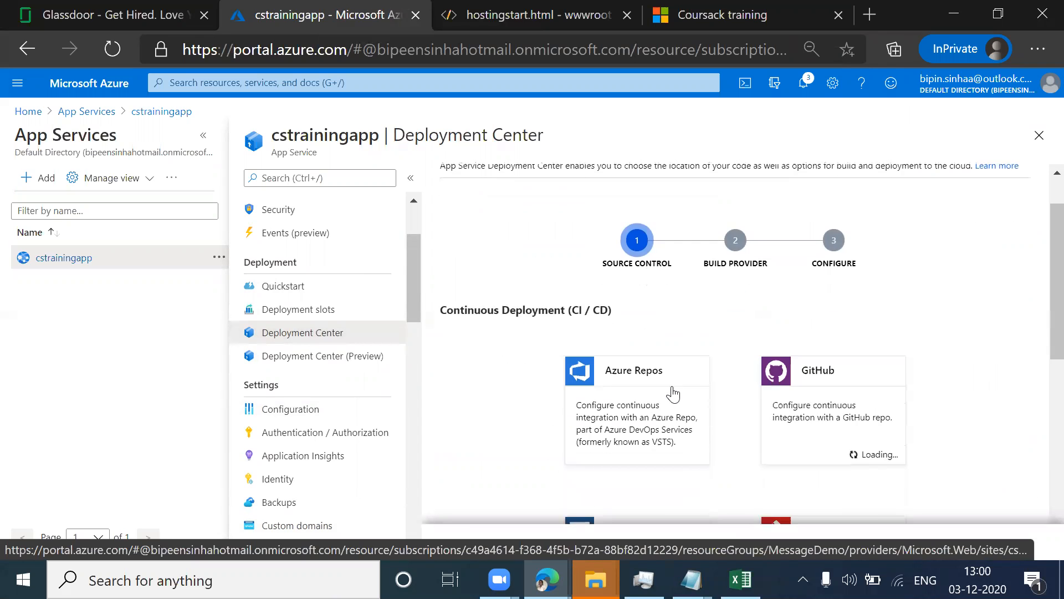
scroll(673, 390, down, 3)
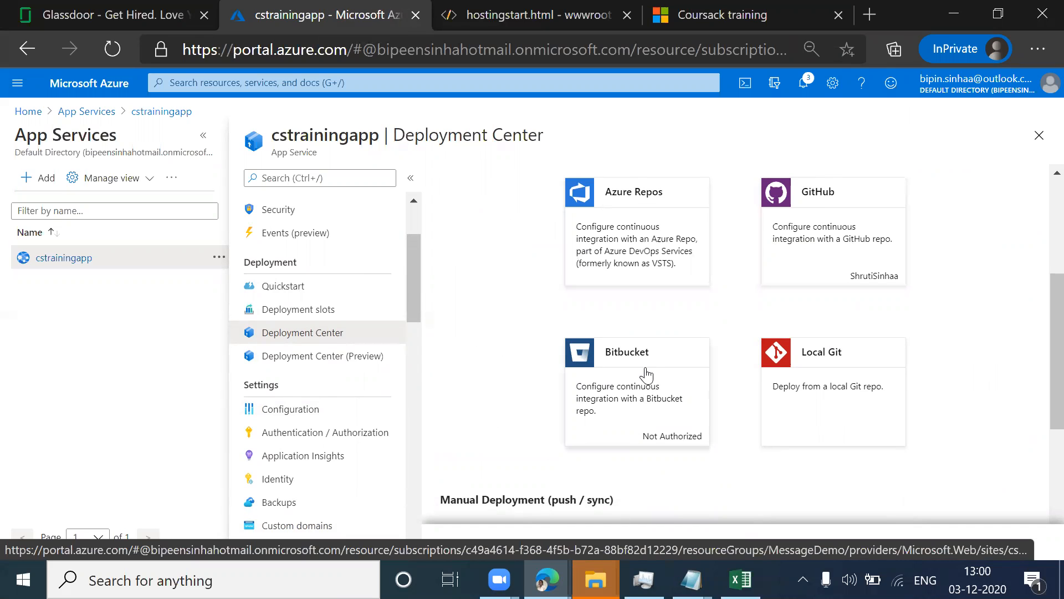
scroll(861, 356, down, 3)
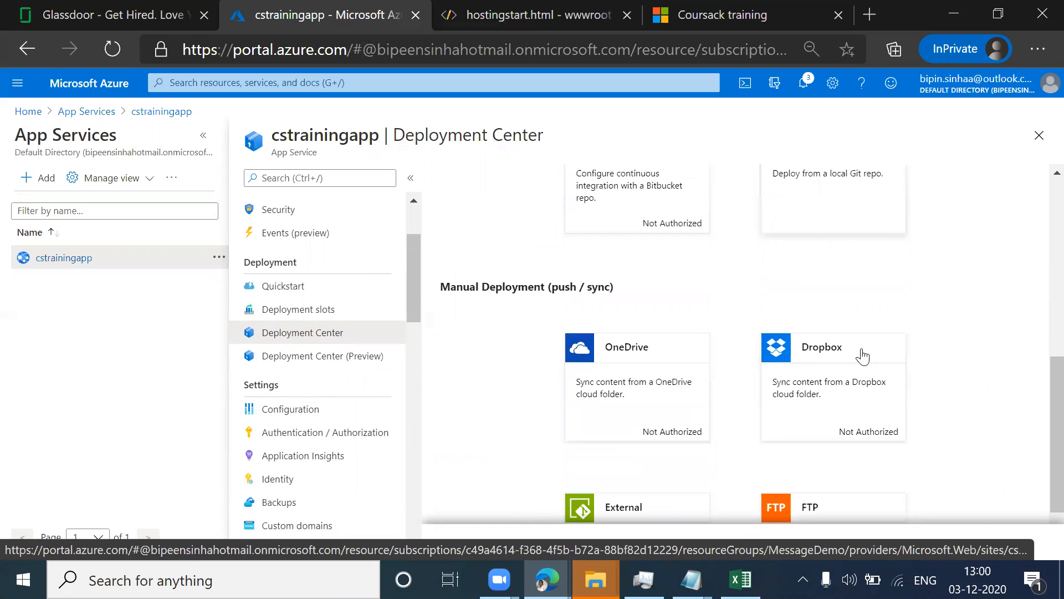
scroll(887, 309, down, 1)
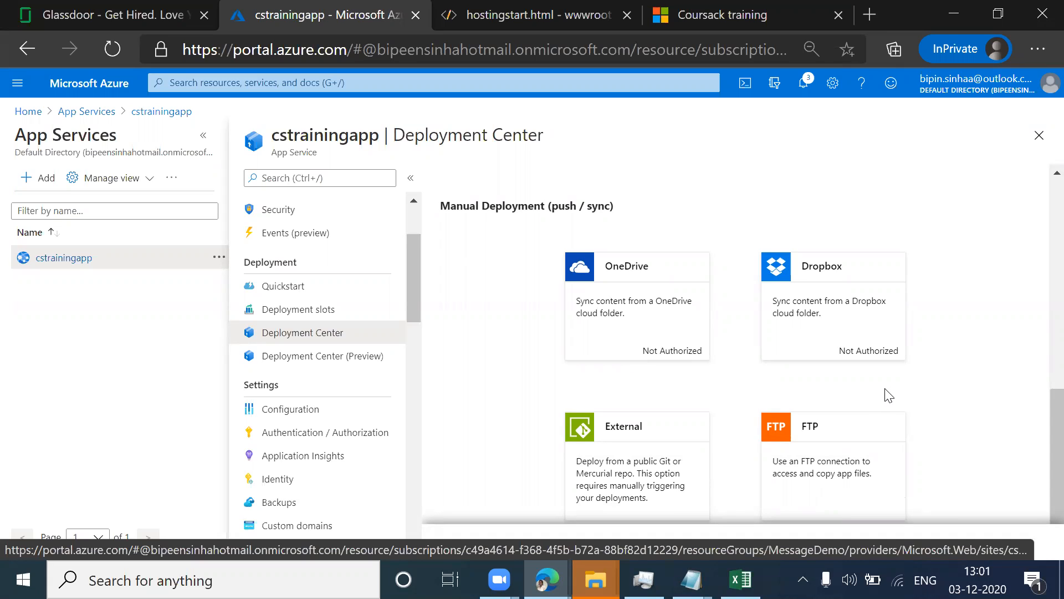
scroll(1043, 370, up, 4)
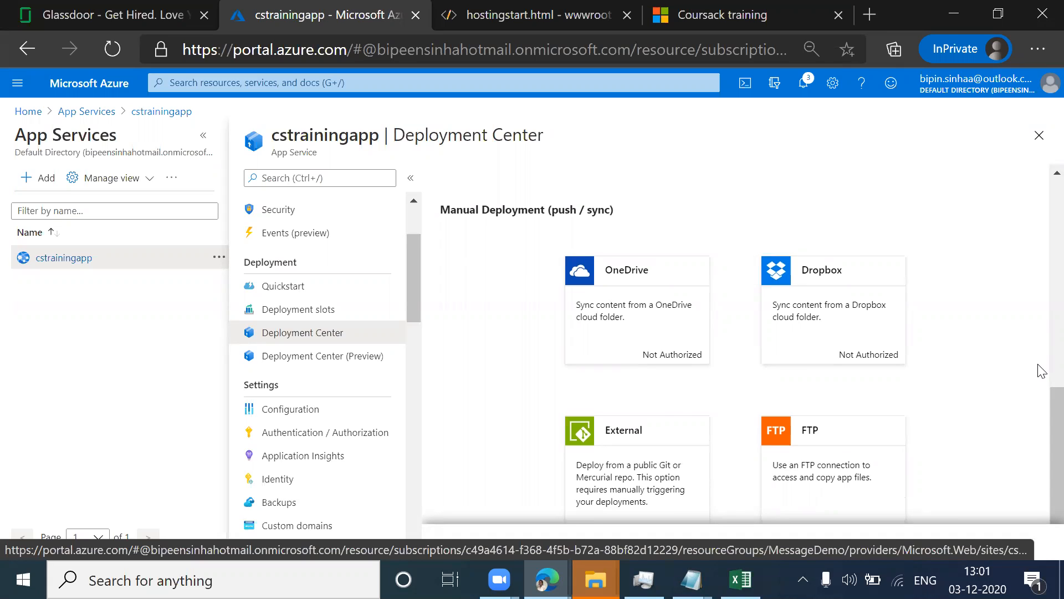
Step: Open the deployment slots of cstrainingapp and review the existing production slot
scroll(1042, 371, up, 2)
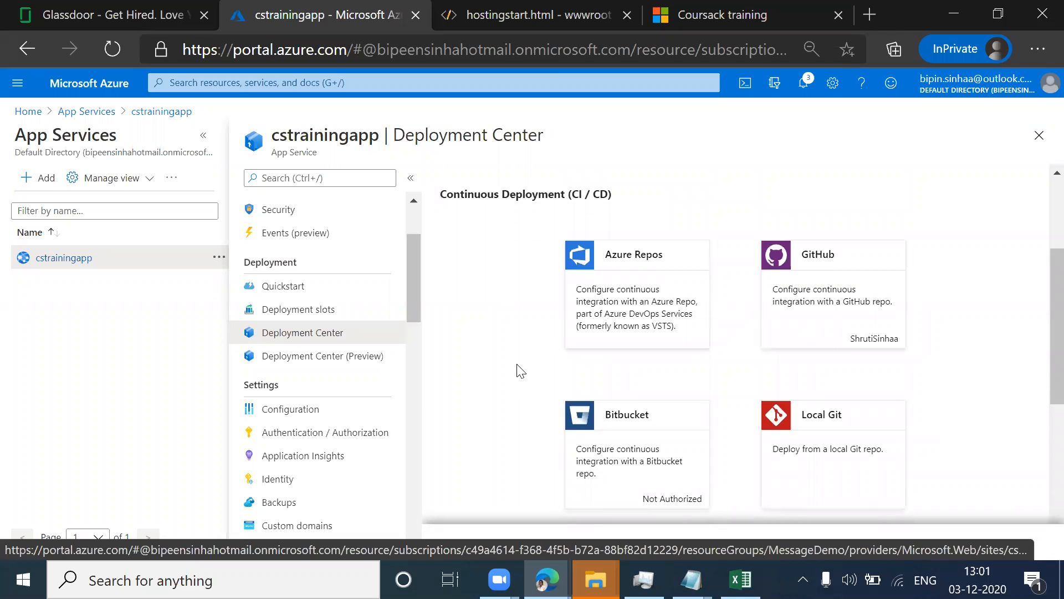
click(285, 314)
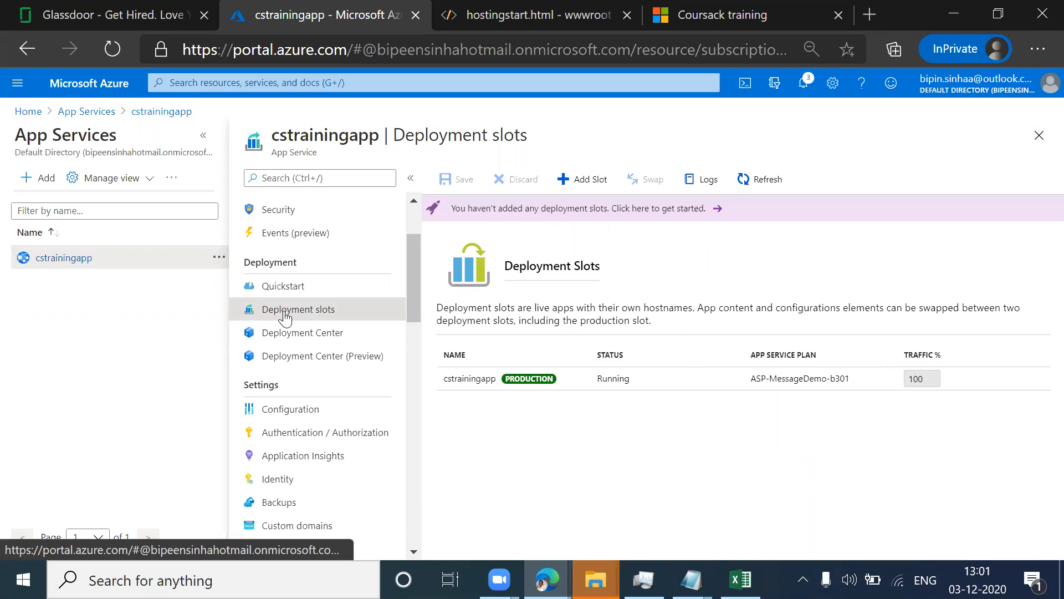
drag(565, 378, 505, 387)
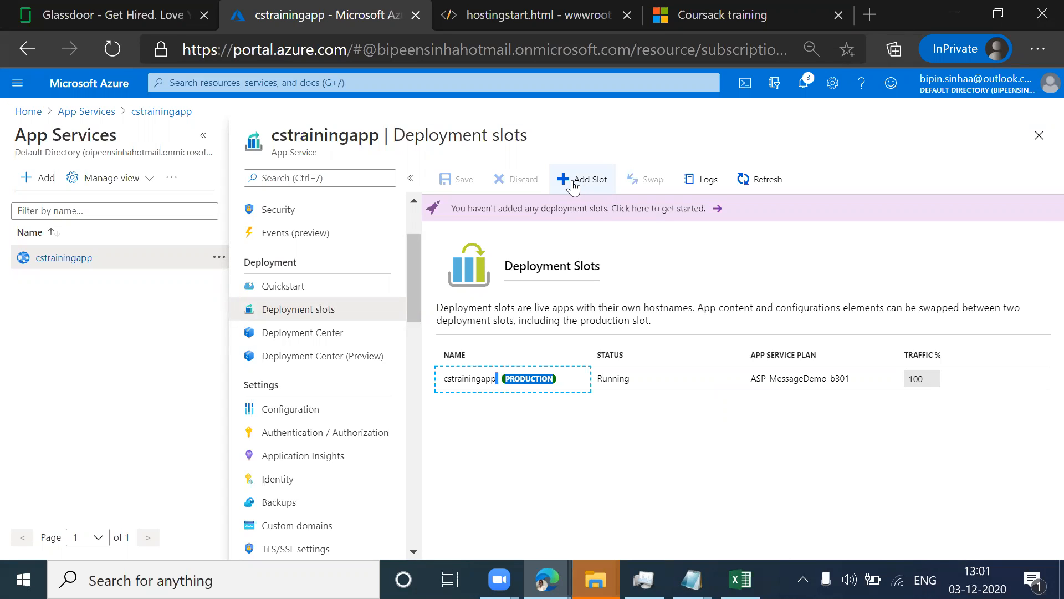
Step: Add a deployment slot named cspreprod to cstrainingapp without cloning settings, and close the slot form
click(581, 182)
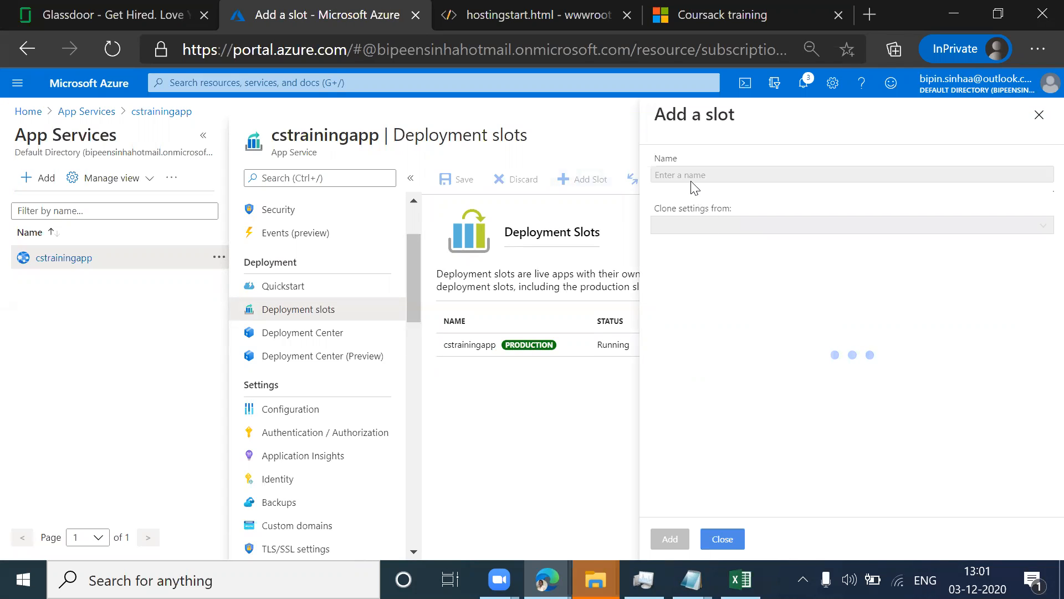
click(693, 175)
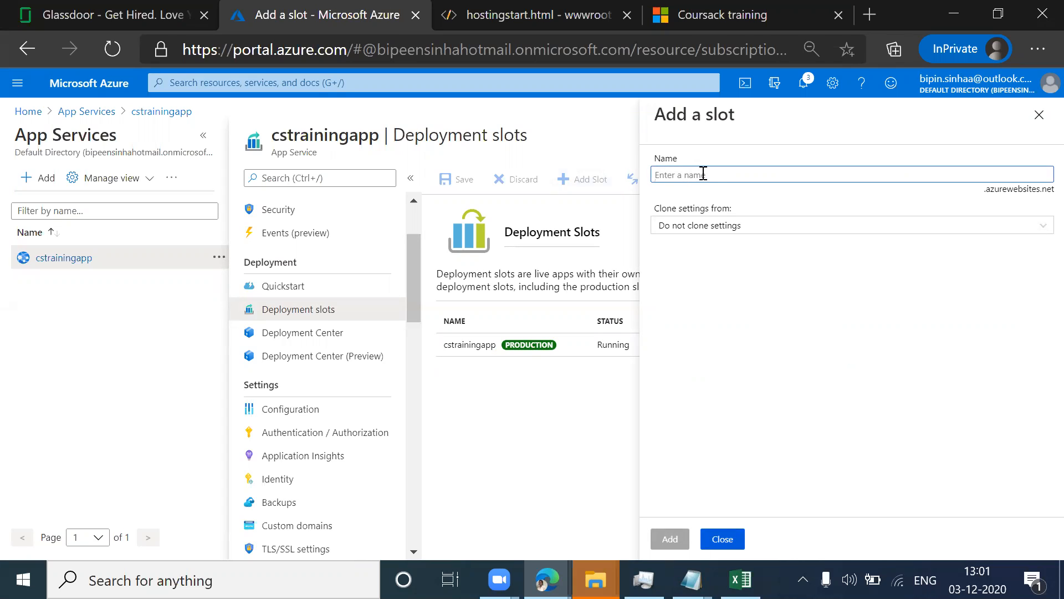
text(cspr)
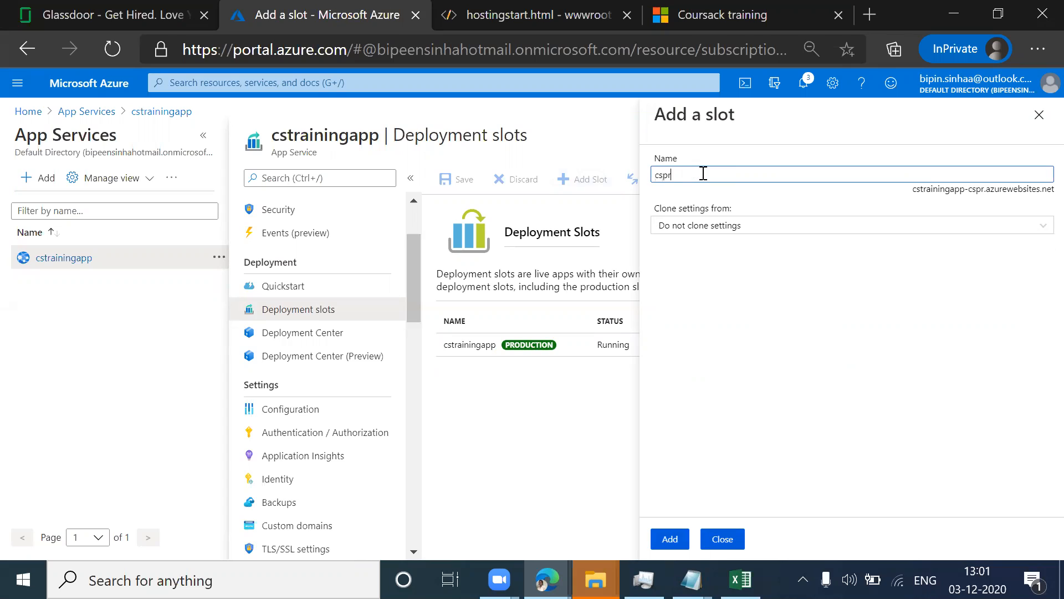
text(epro)
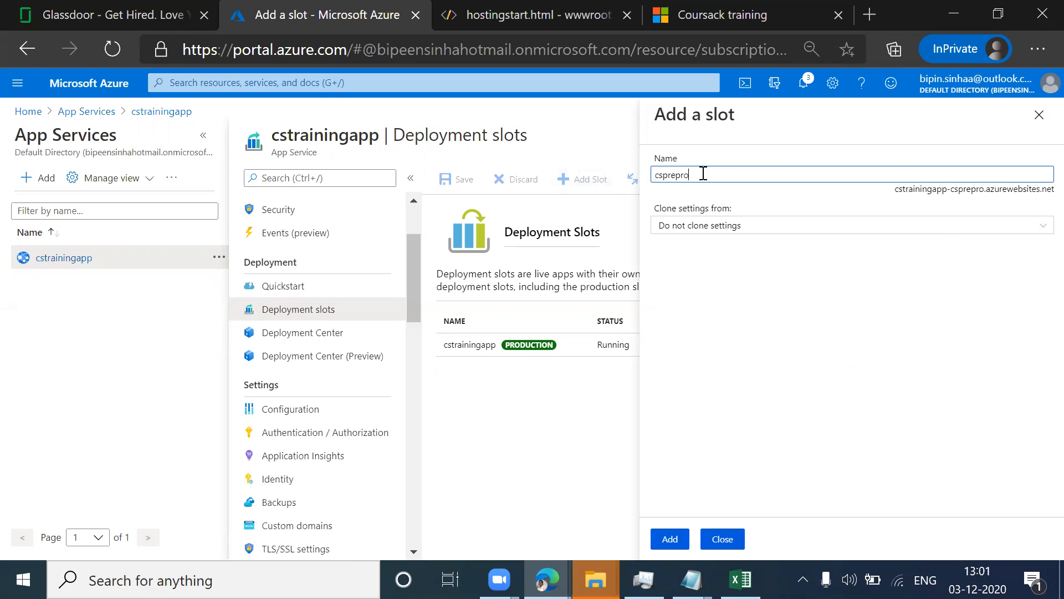
text(d)
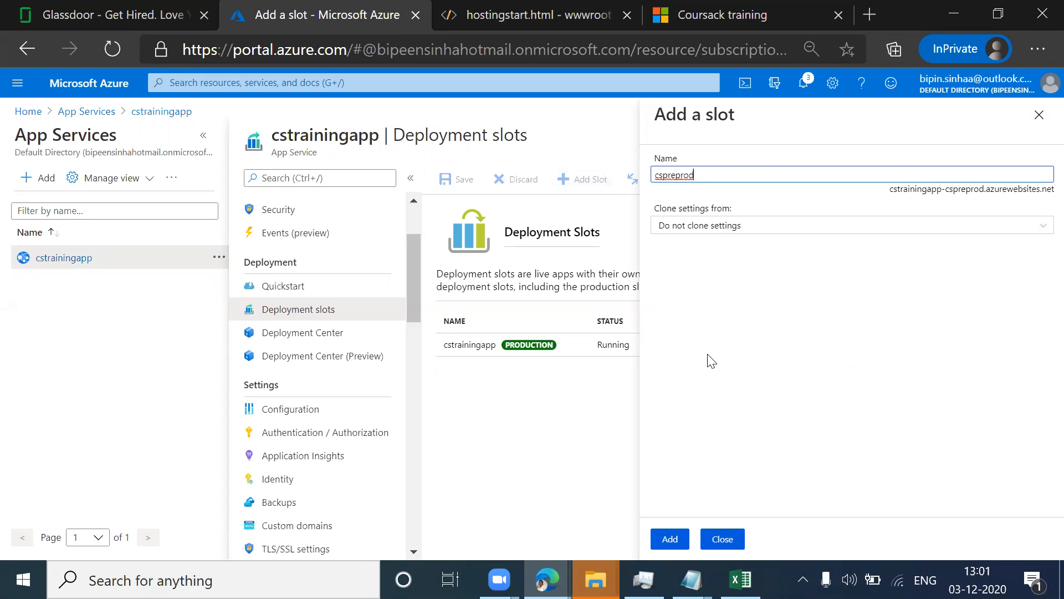
click(671, 541)
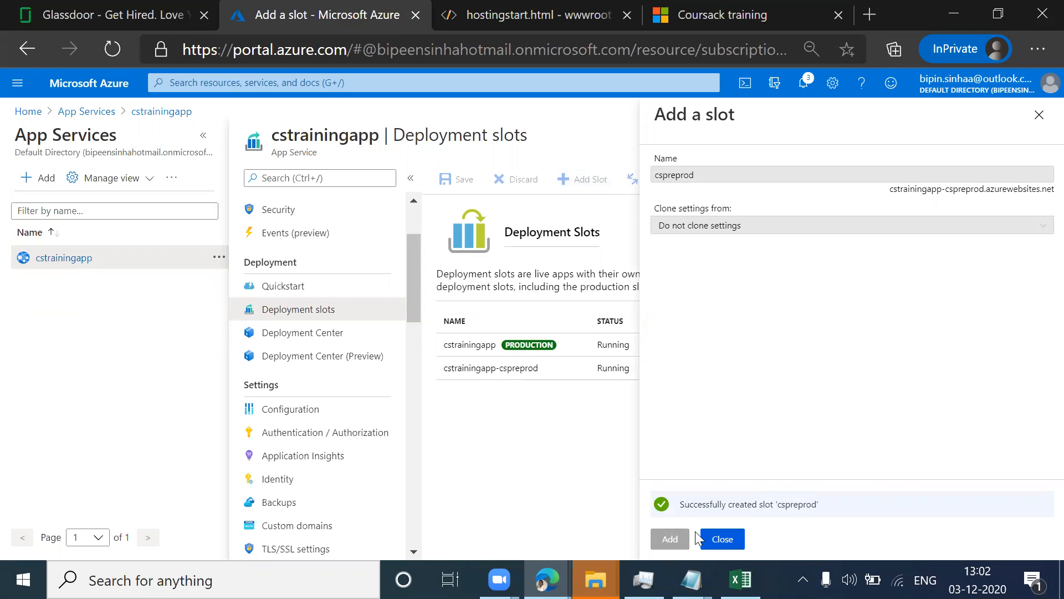
click(724, 545)
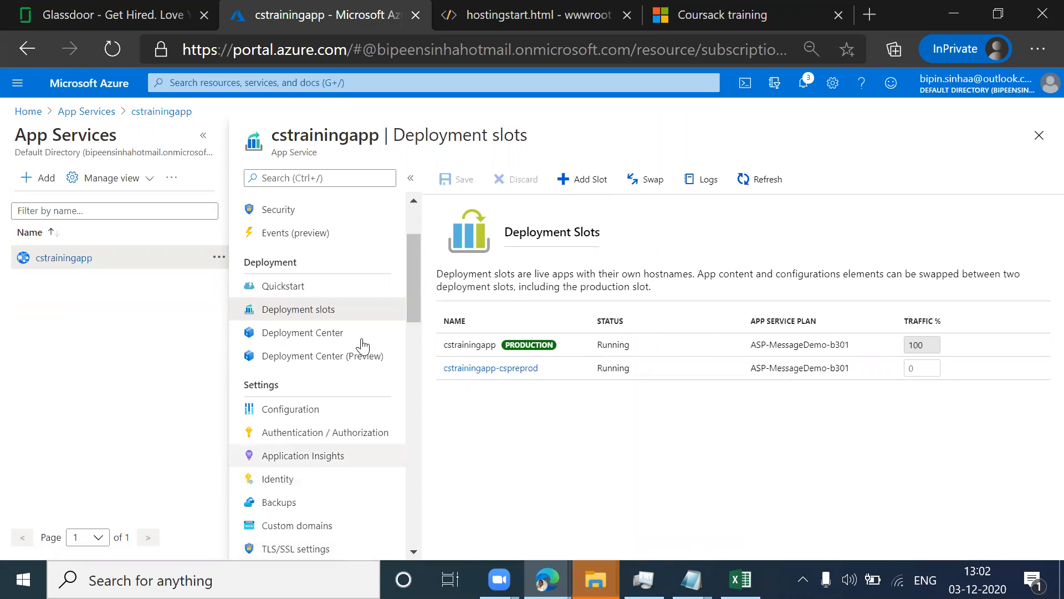
Step: Open the overview of the cstrainingapp-cspreprod slot and copy its URL
click(480, 344)
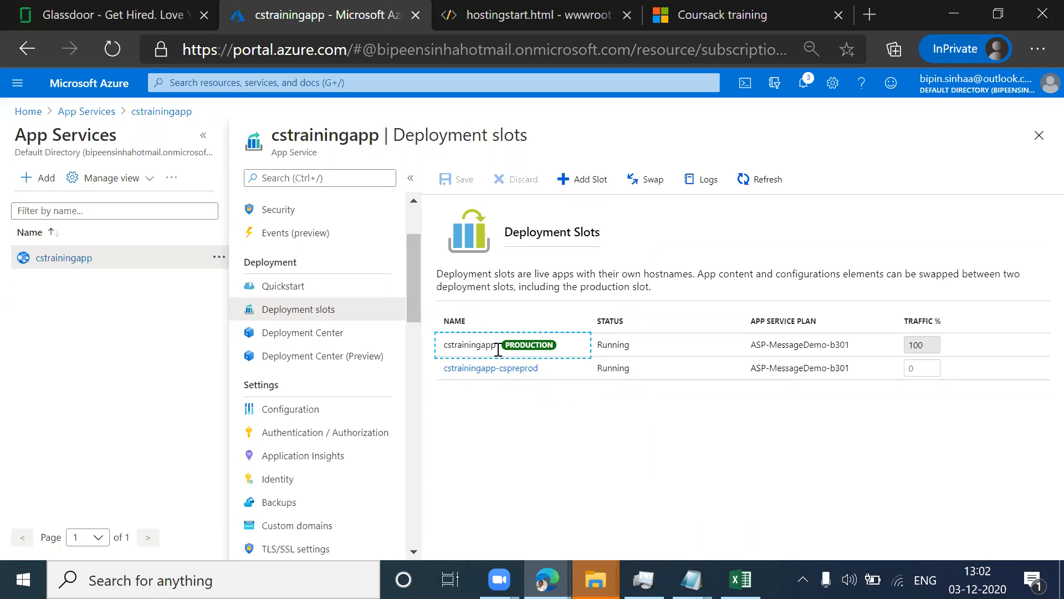
click(490, 369)
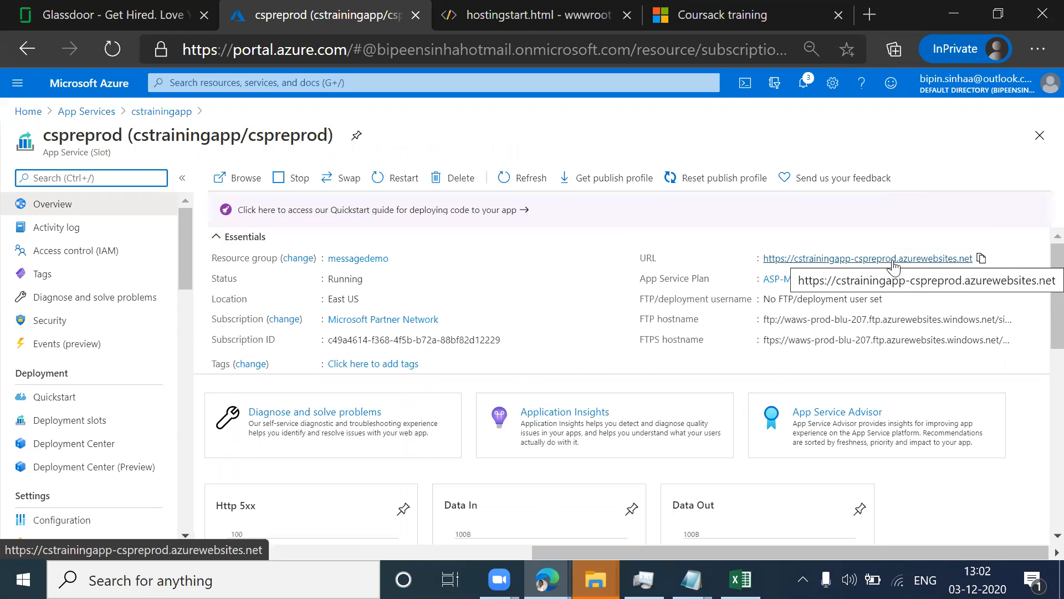
click(981, 260)
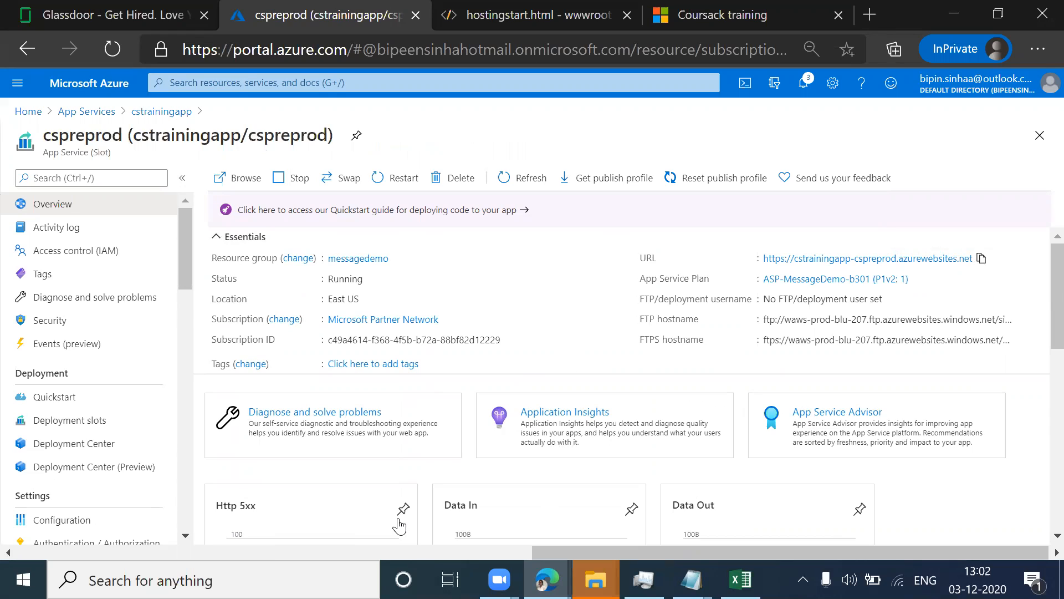
Step: Start a swap from the cspreprod slot's overview
key(alt+Tab)
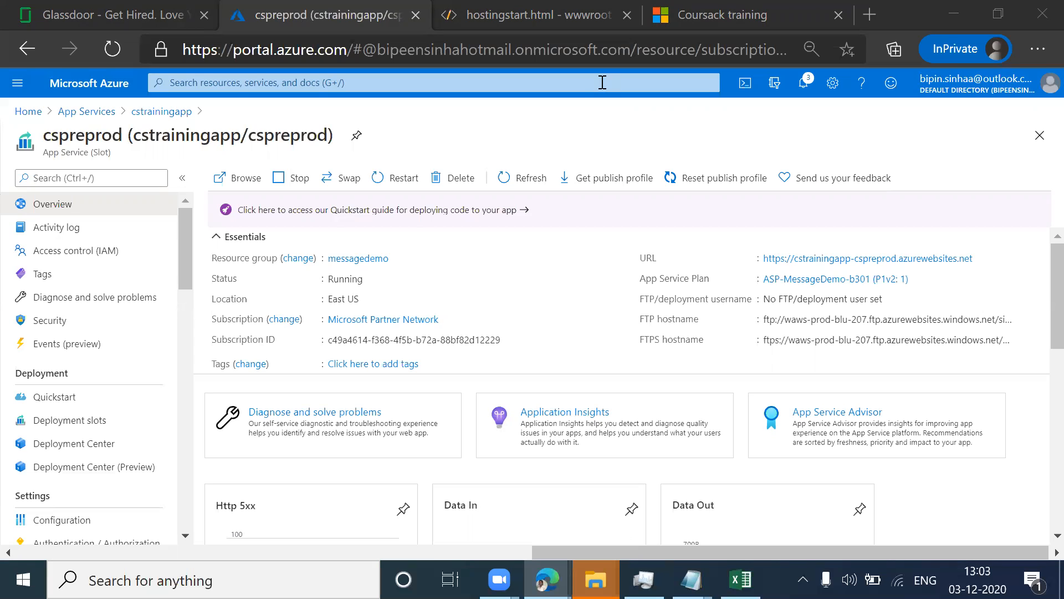
click(338, 182)
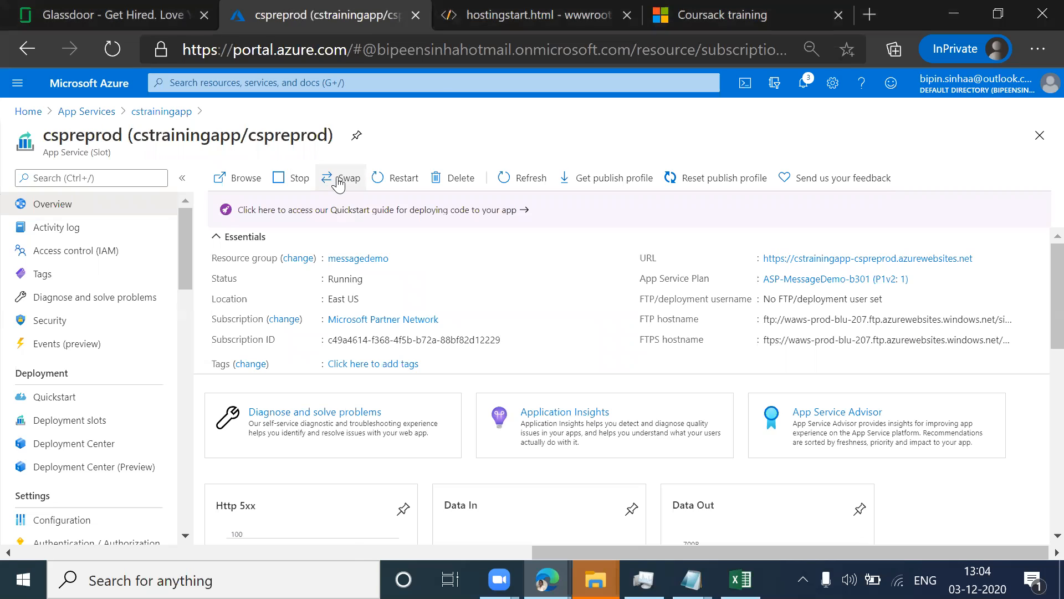
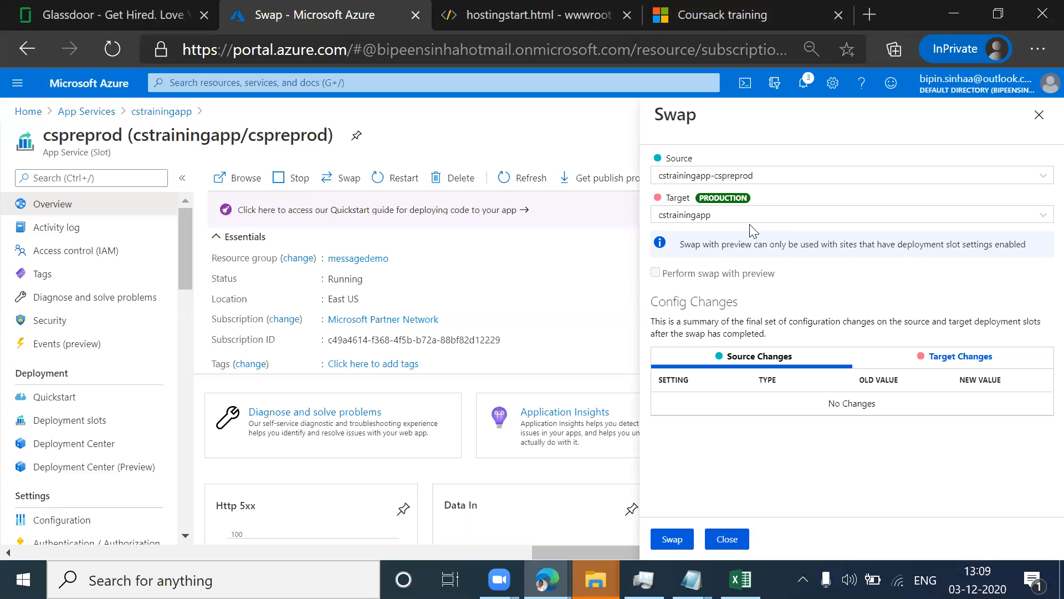
Step: Close the swap form of the cspreprod slot and open the list of all resources
click(728, 539)
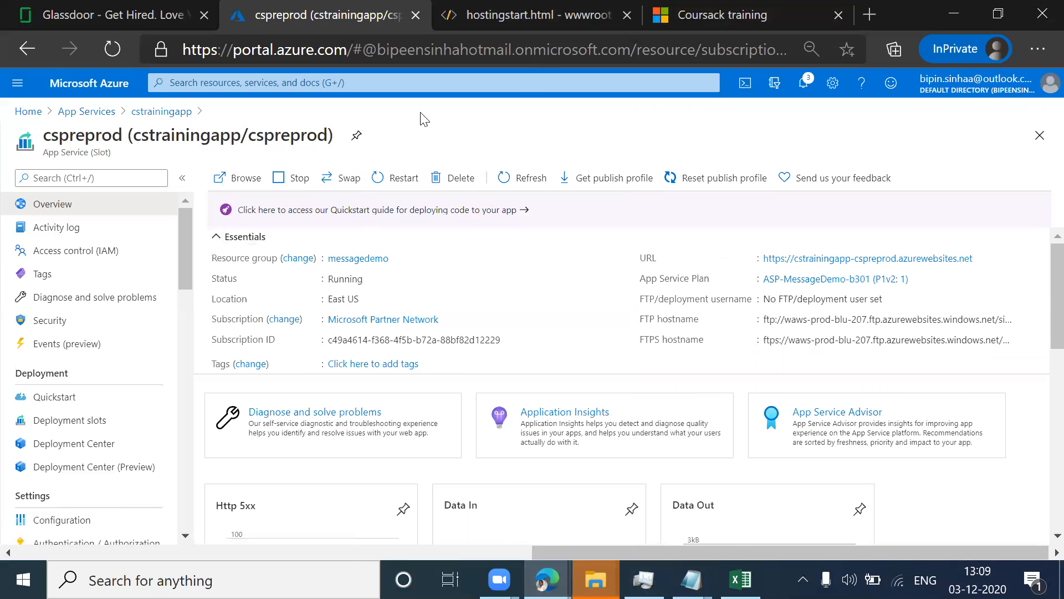
click(653, 565)
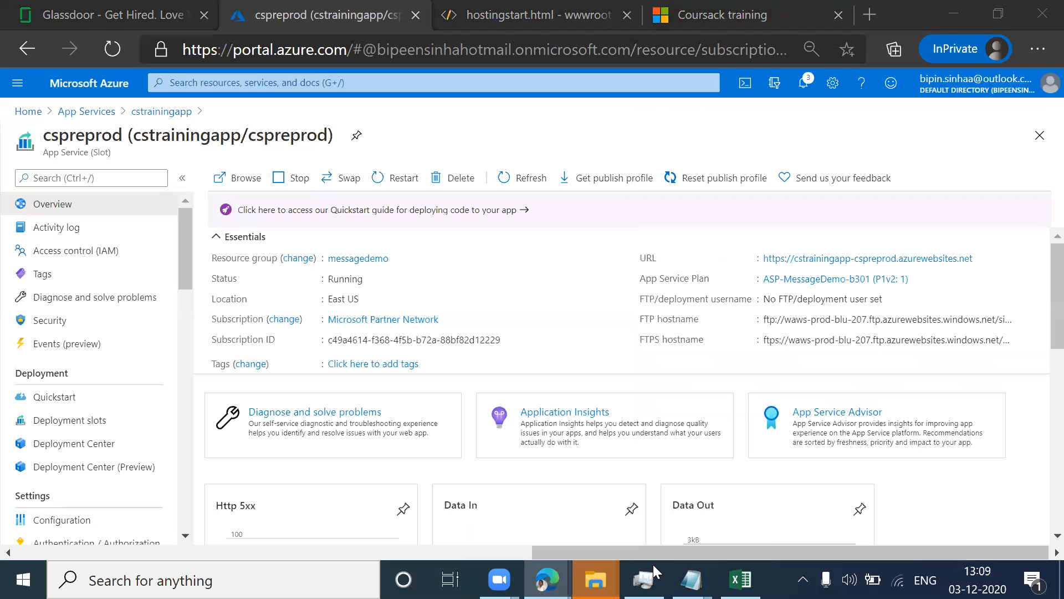
click(21, 91)
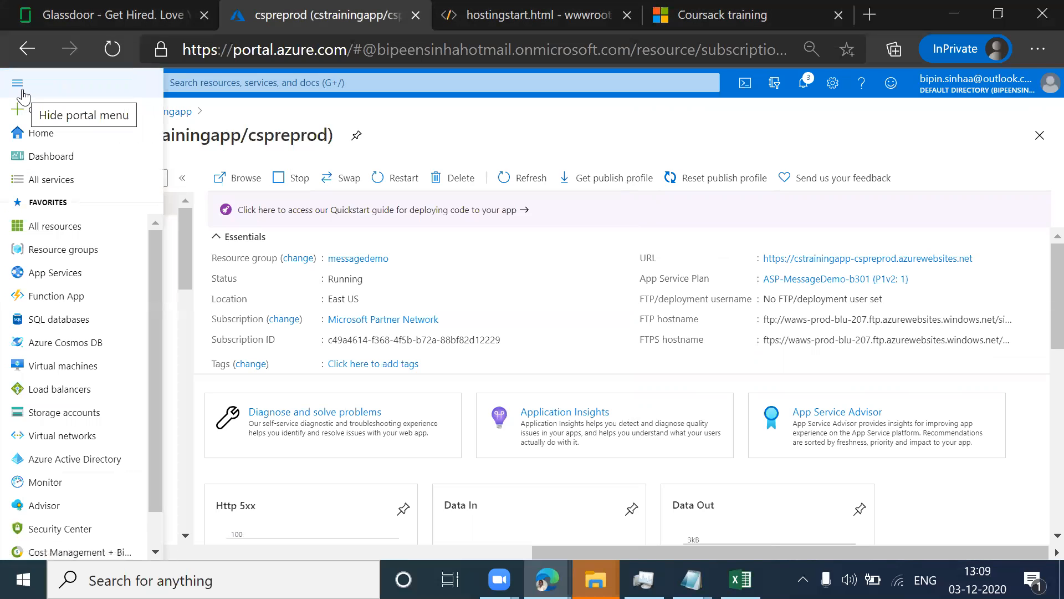
click(25, 228)
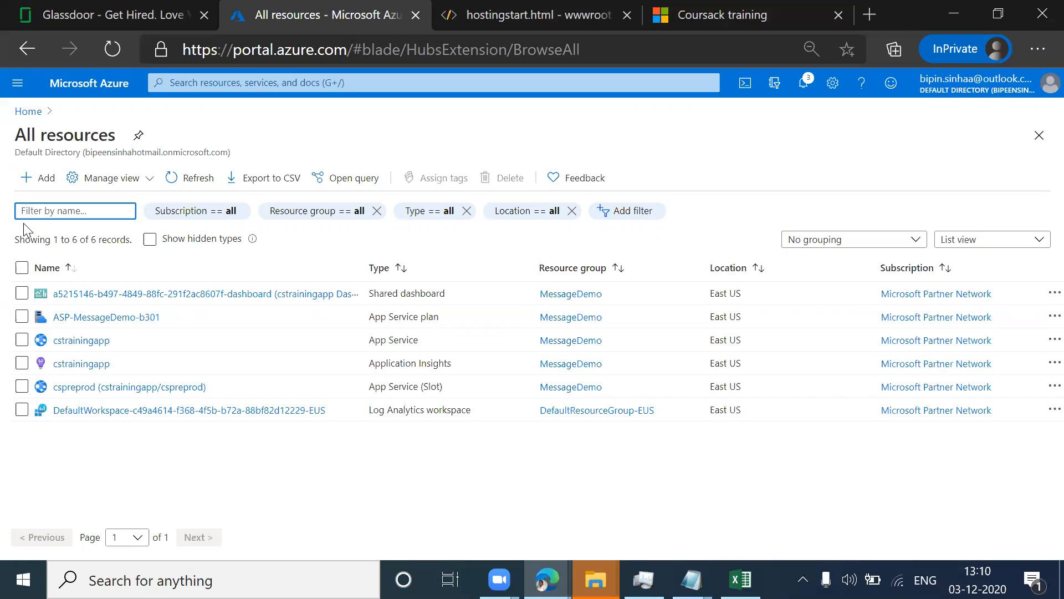
Step: Delete all listed resources, including cstrainingapp, its App Service plan and the cspreprod slot, entering yes as confirmation
click(21, 268)
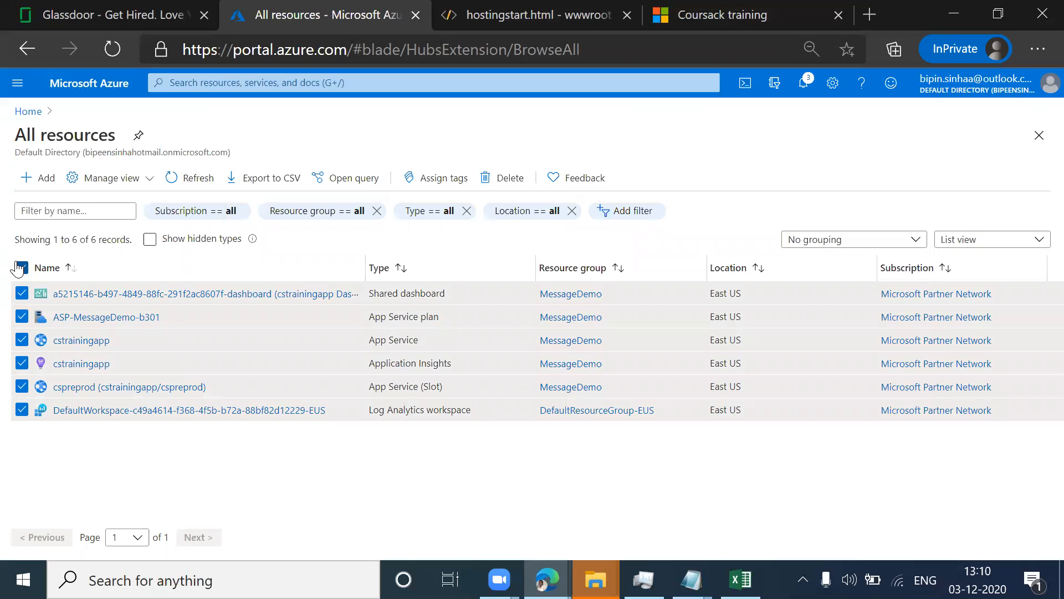
click(501, 177)
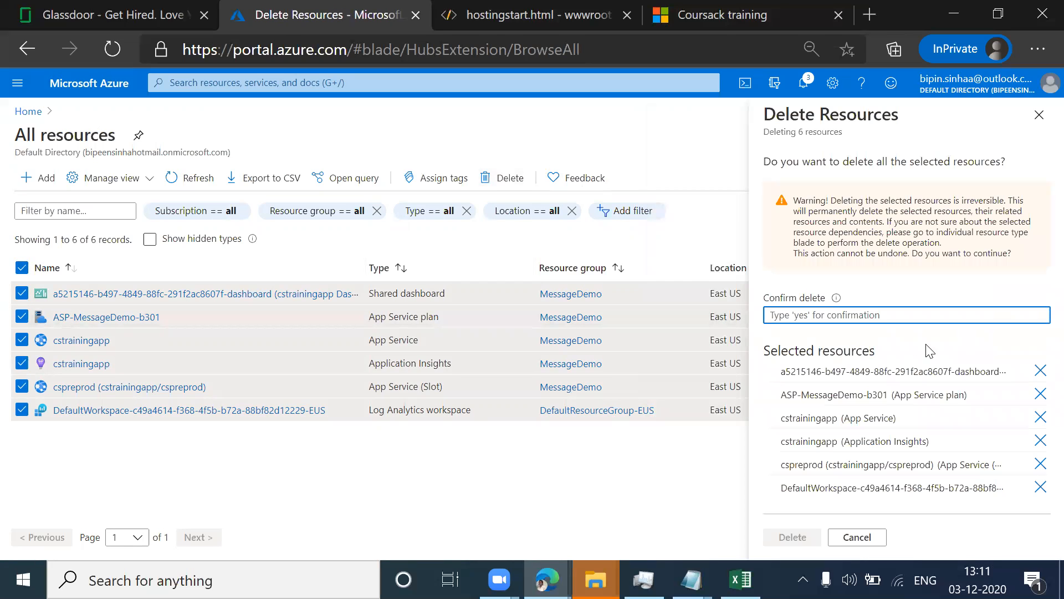
click(857, 314)
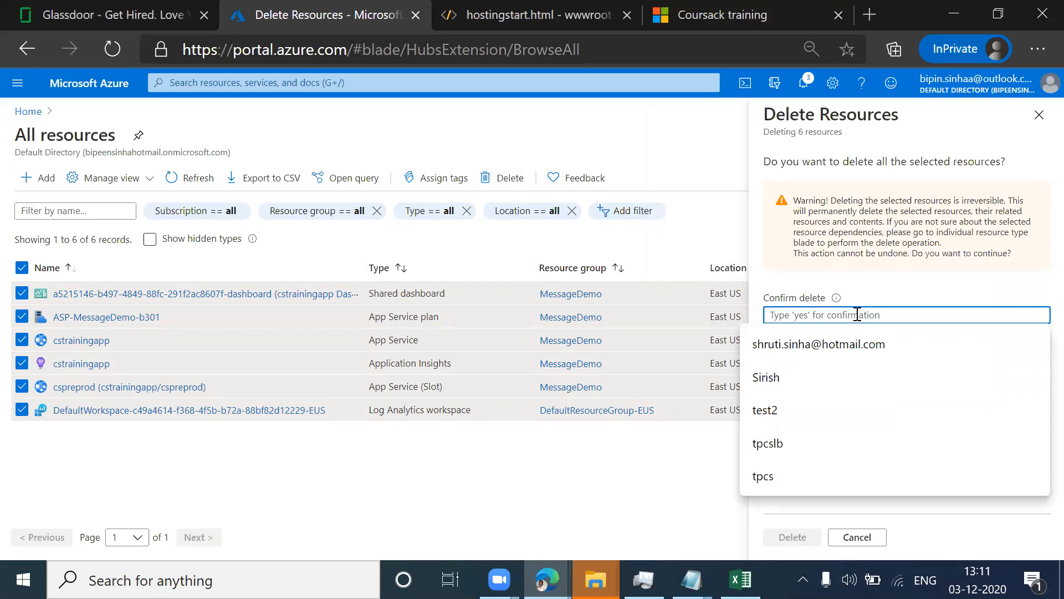
text(yes)
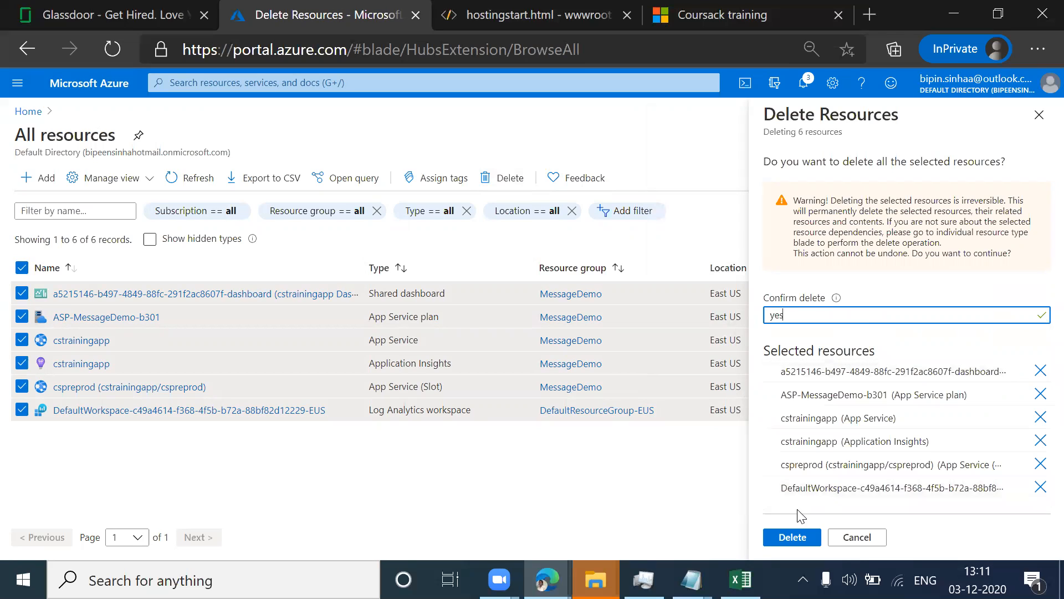
click(787, 534)
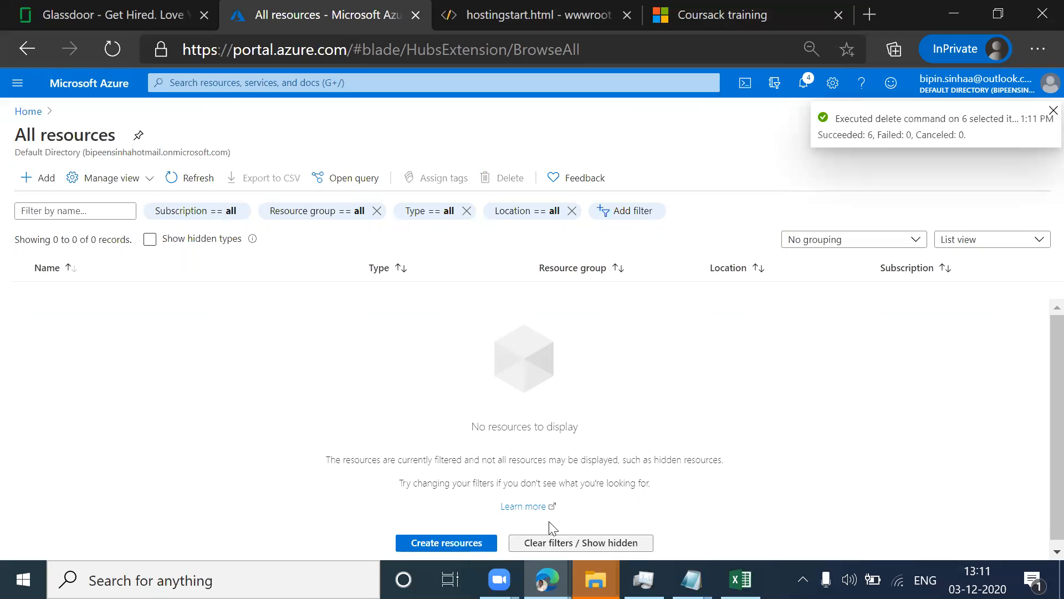
Step: Show the hidden resources and delete Application Insights Smart Detection and Failure Anomalies - cstrainingapp, entering yes as confirmation
click(580, 545)
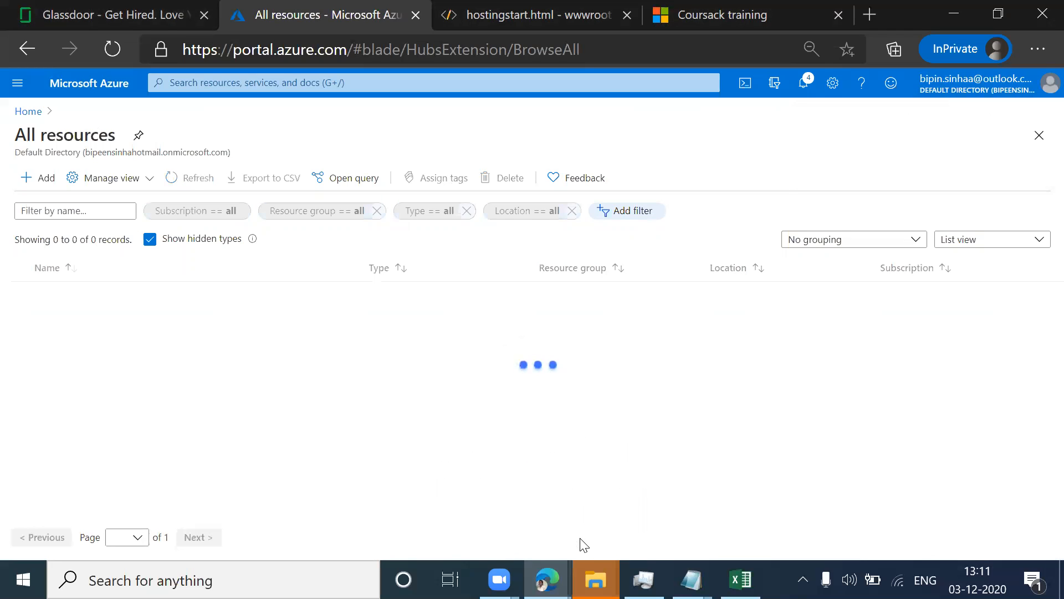
click(22, 268)
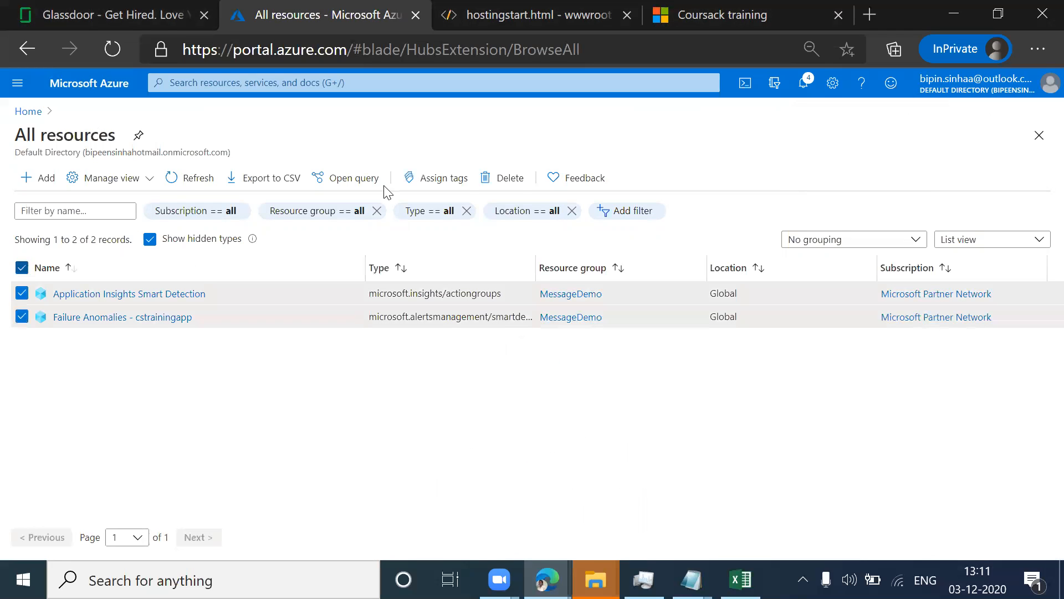
click(518, 178)
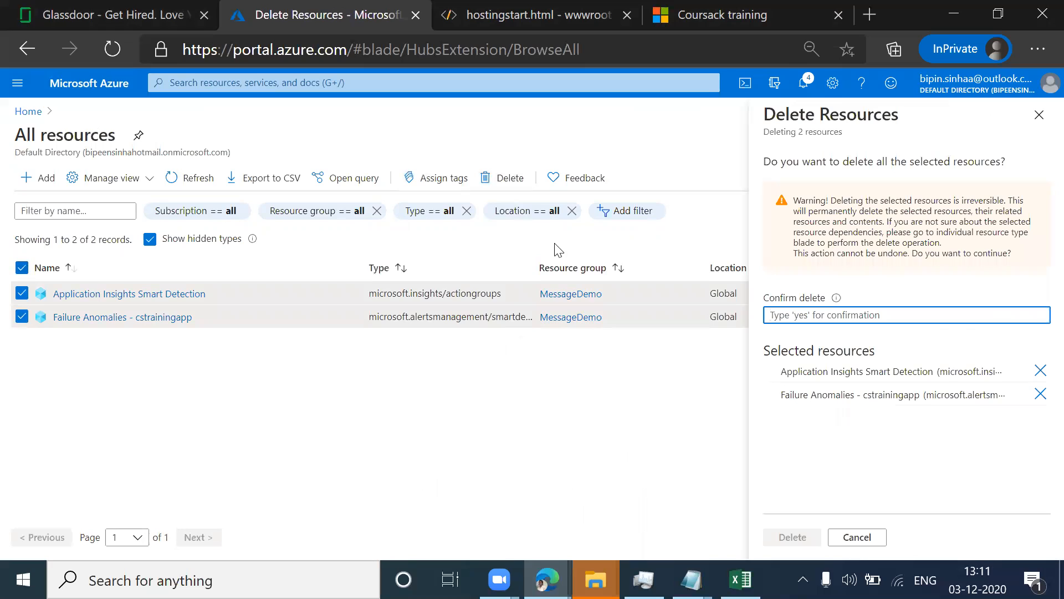
text(yes)
click(790, 537)
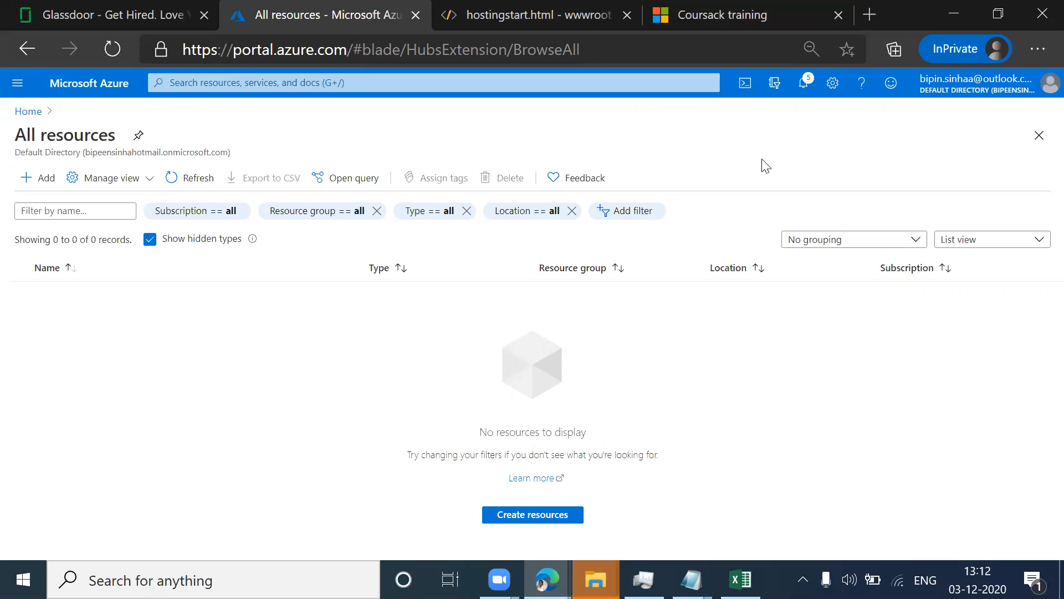
Step: View the amazon.in home page in a separate browser window, and close that window
click(869, 14)
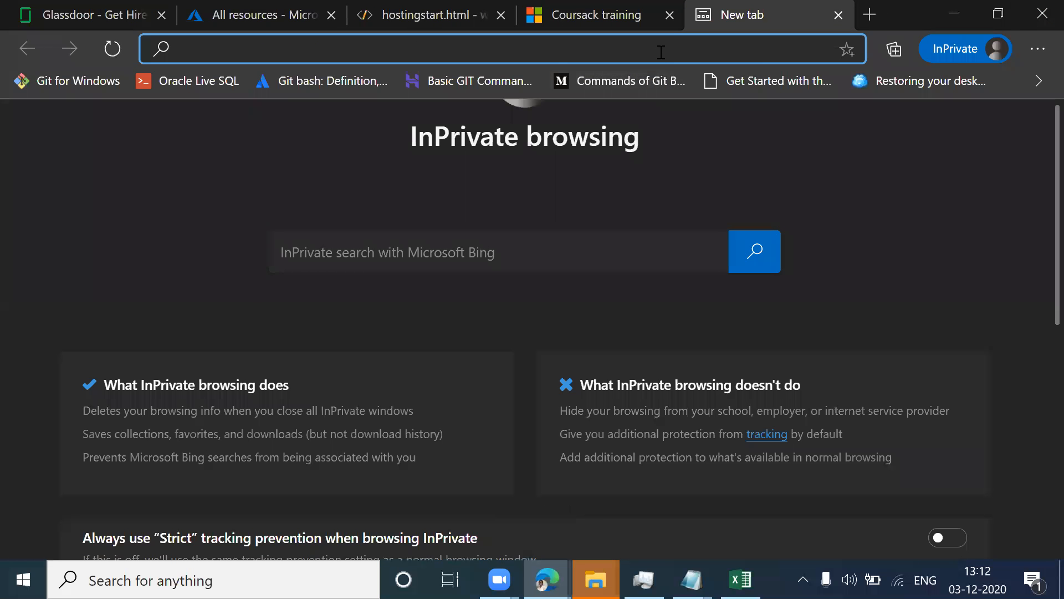
text(amazon.in)
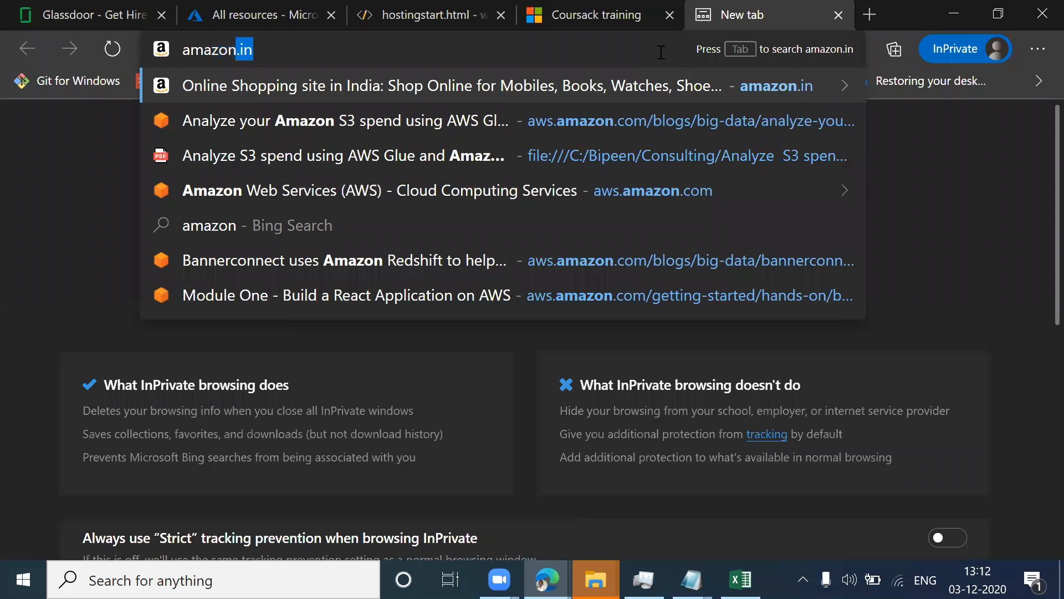
key(shift+Return)
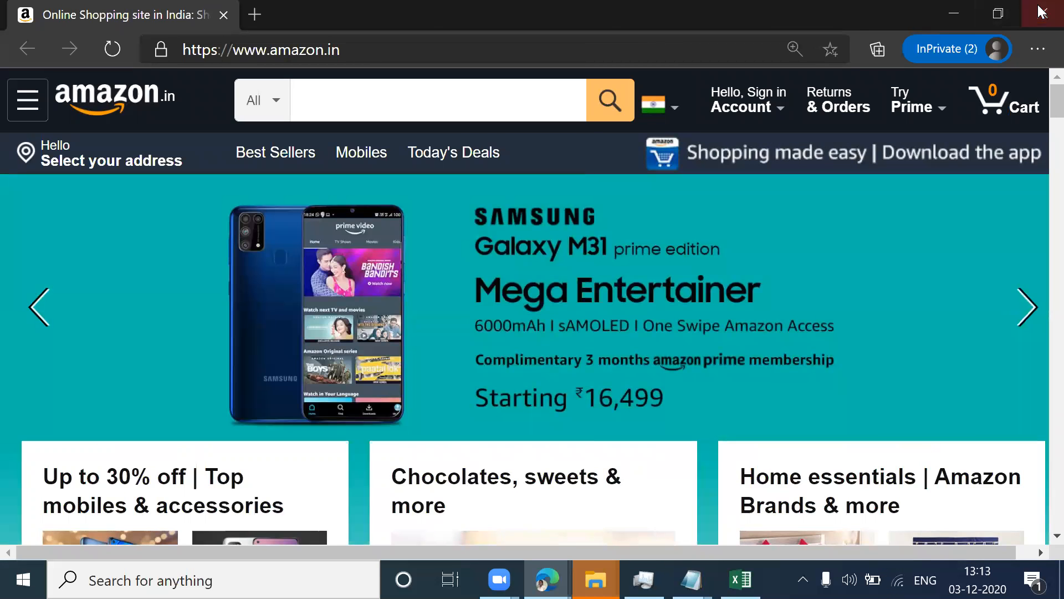
click(1042, 12)
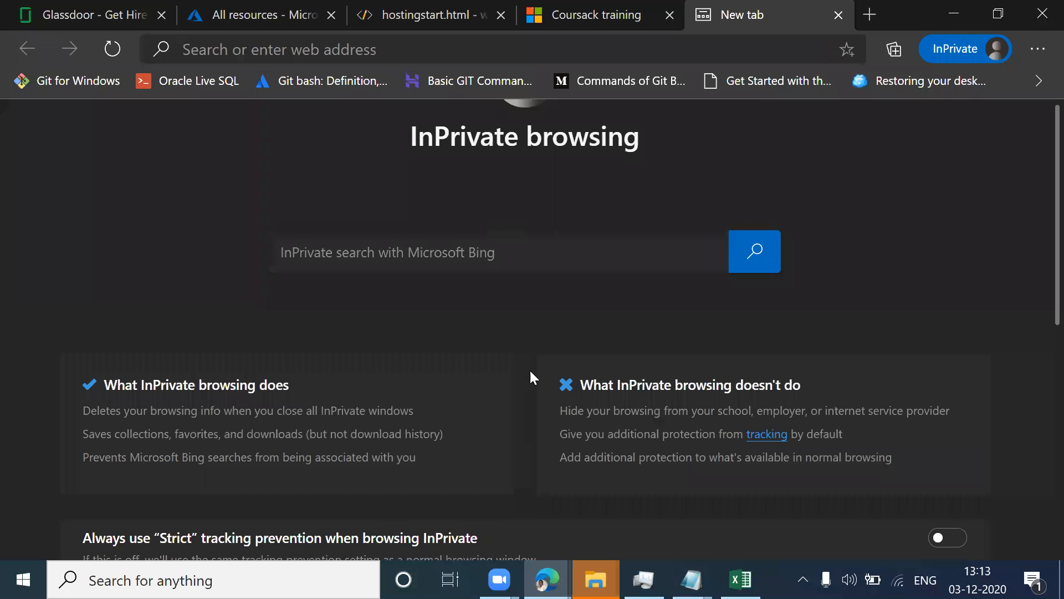